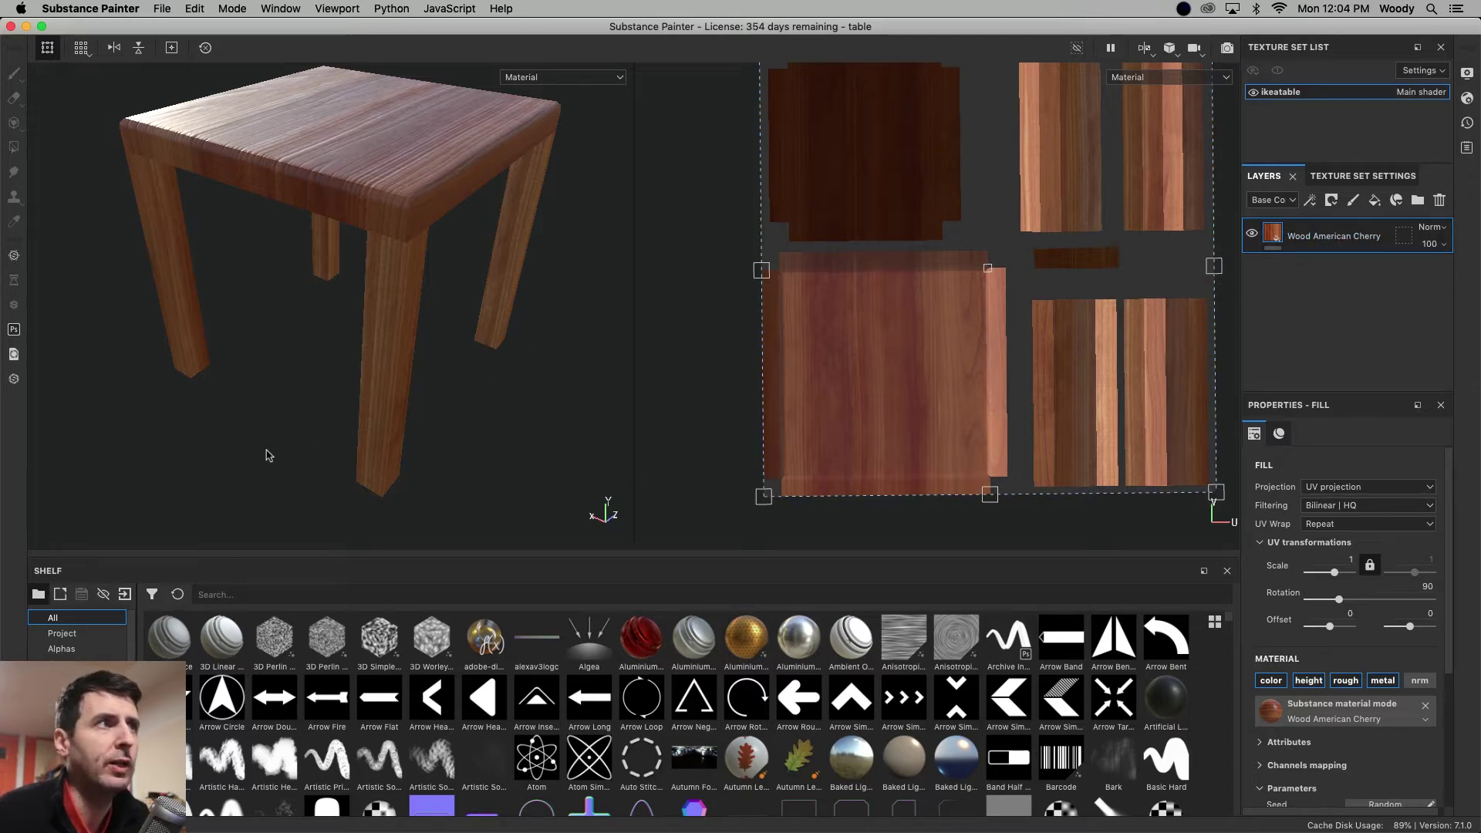
Examine the cherry wood texture on the table from several angles and in its UV layout.
{"action": "scroll", "coordinate": [264, 456], "scroll_direction": "up", "scroll_amount": 2}
{"action": "scroll", "coordinate": [265, 456], "scroll_direction": "down", "scroll_amount": 2}
{"action": "scroll", "coordinate": [358, 417], "scroll_direction": "up", "scroll_amount": 4}
{"action": "scroll", "coordinate": [358, 417], "scroll_direction": "down", "scroll_amount": 3}
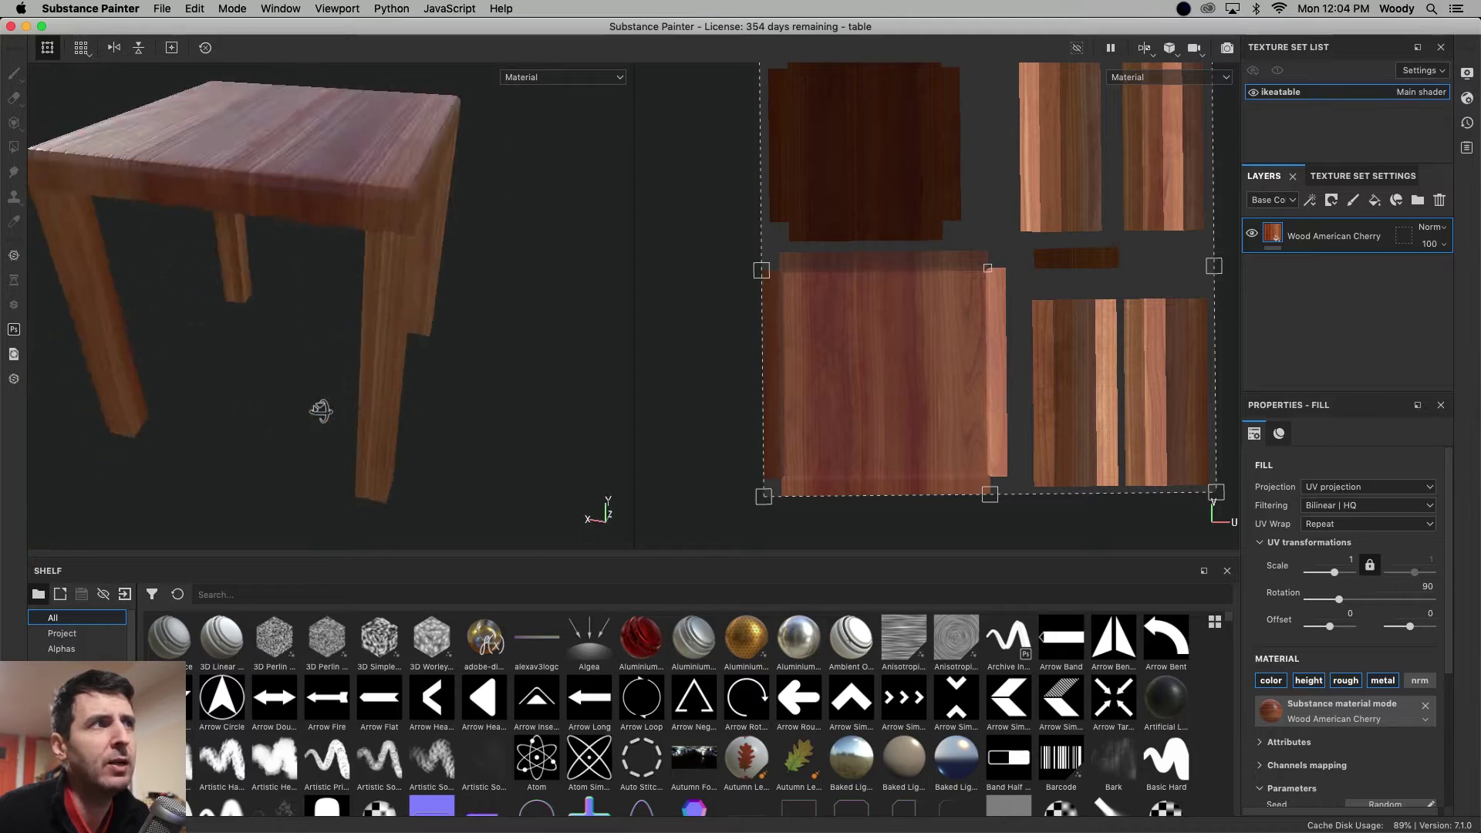
{"action": "left_click_drag", "start_coordinate": [321, 413], "coordinate": [344, 131], "text": "alt"}
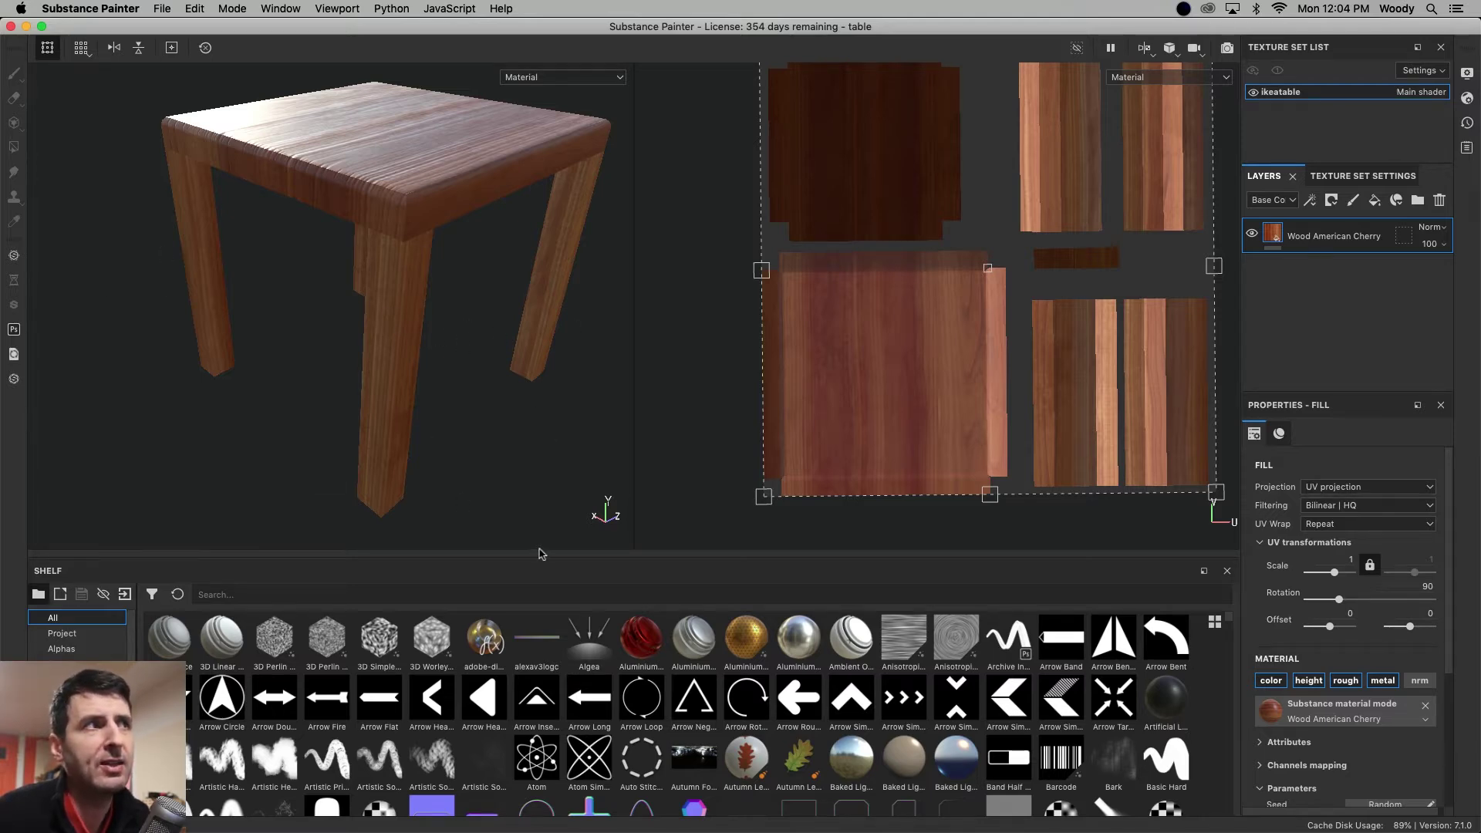
{"action": "scroll", "coordinate": [687, 373], "scroll_direction": "down", "scroll_amount": 1}
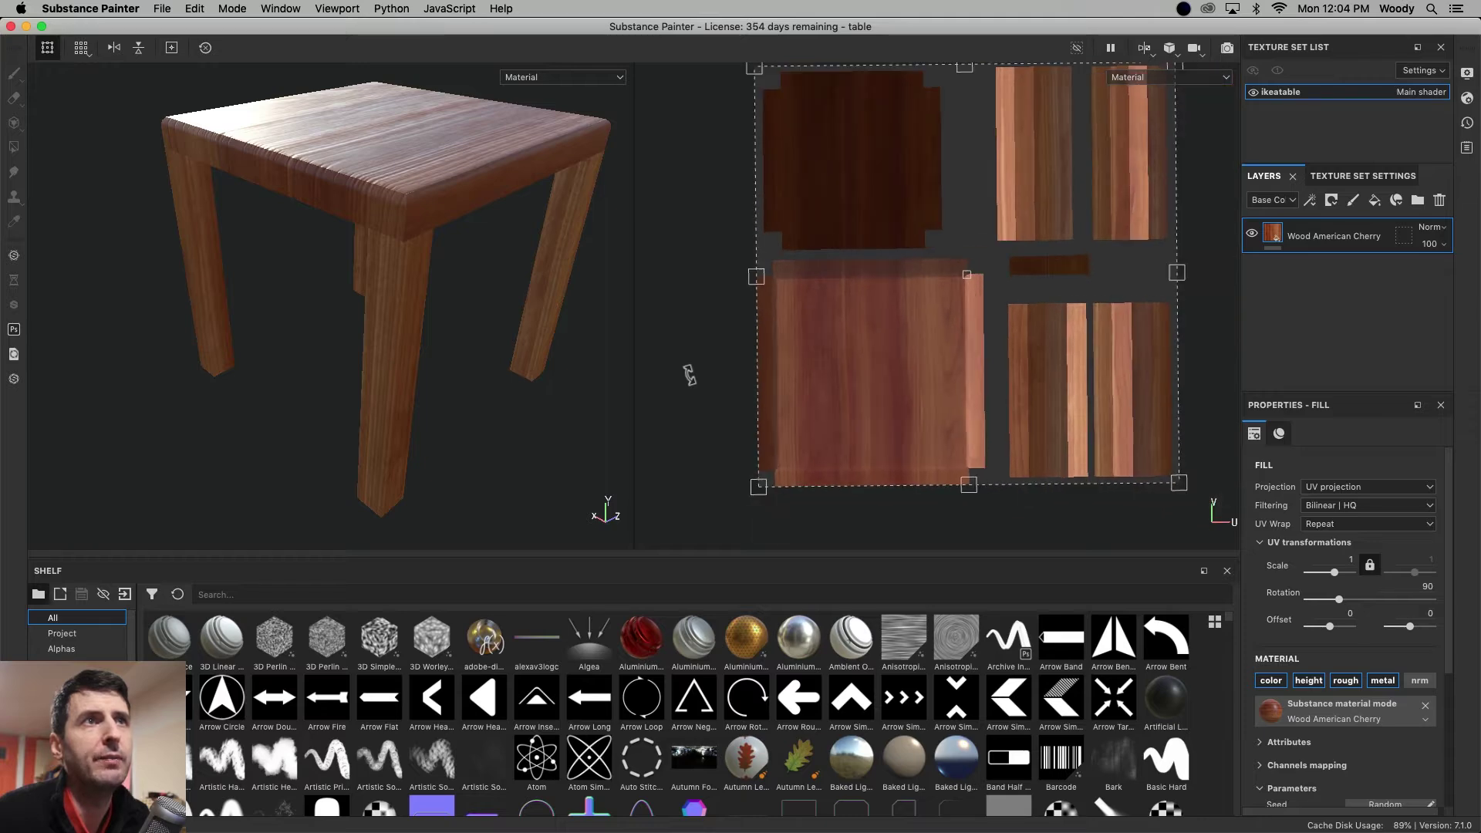
{"action": "scroll", "coordinate": [688, 375], "scroll_direction": "down", "scroll_amount": 1}
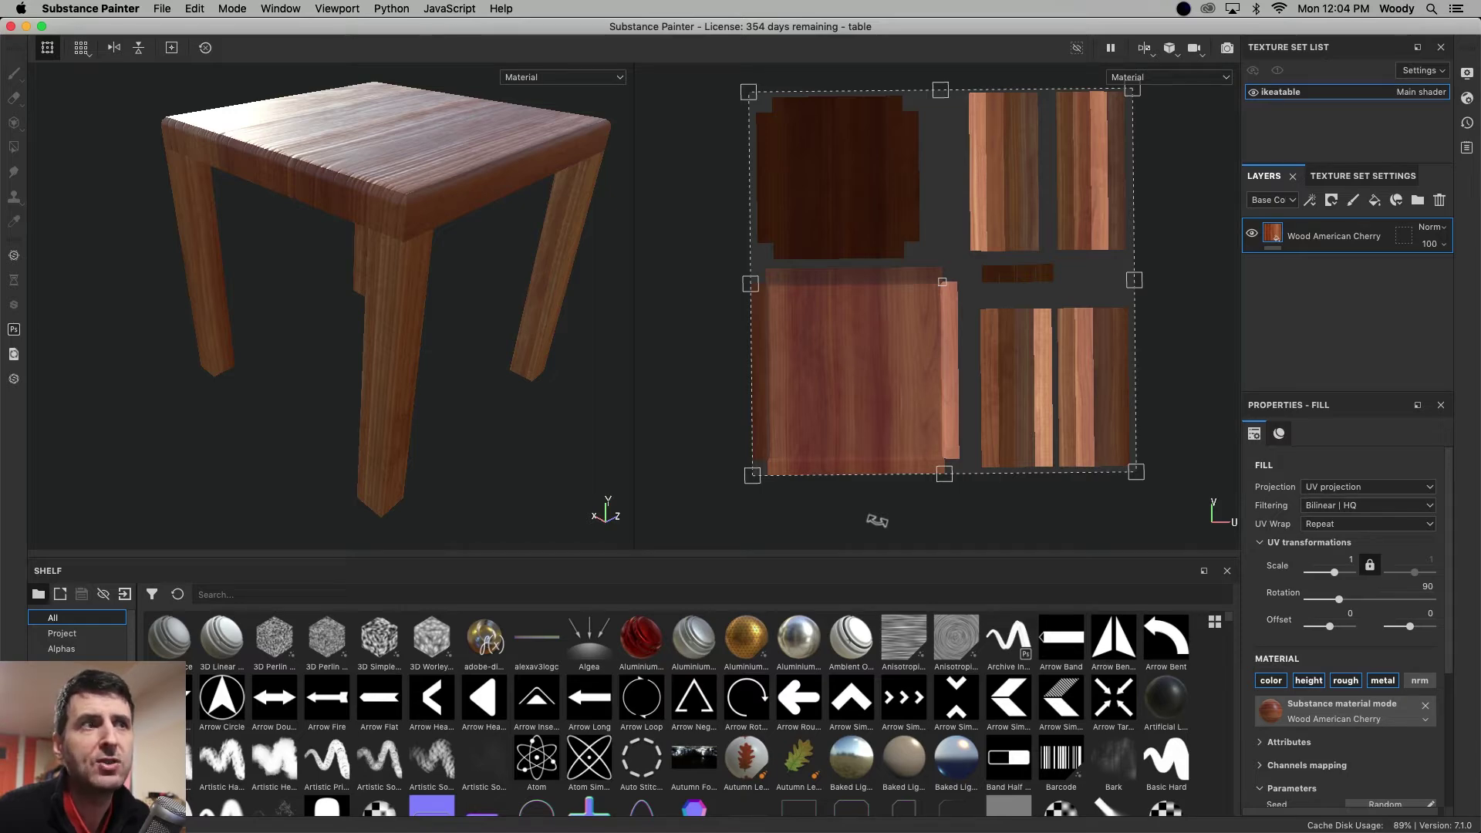
Add a white mask to the Wood American Cherry layer and paint a black patch onto one leg's UV islands.
{"action": "right_click", "coordinate": [1304, 233]}
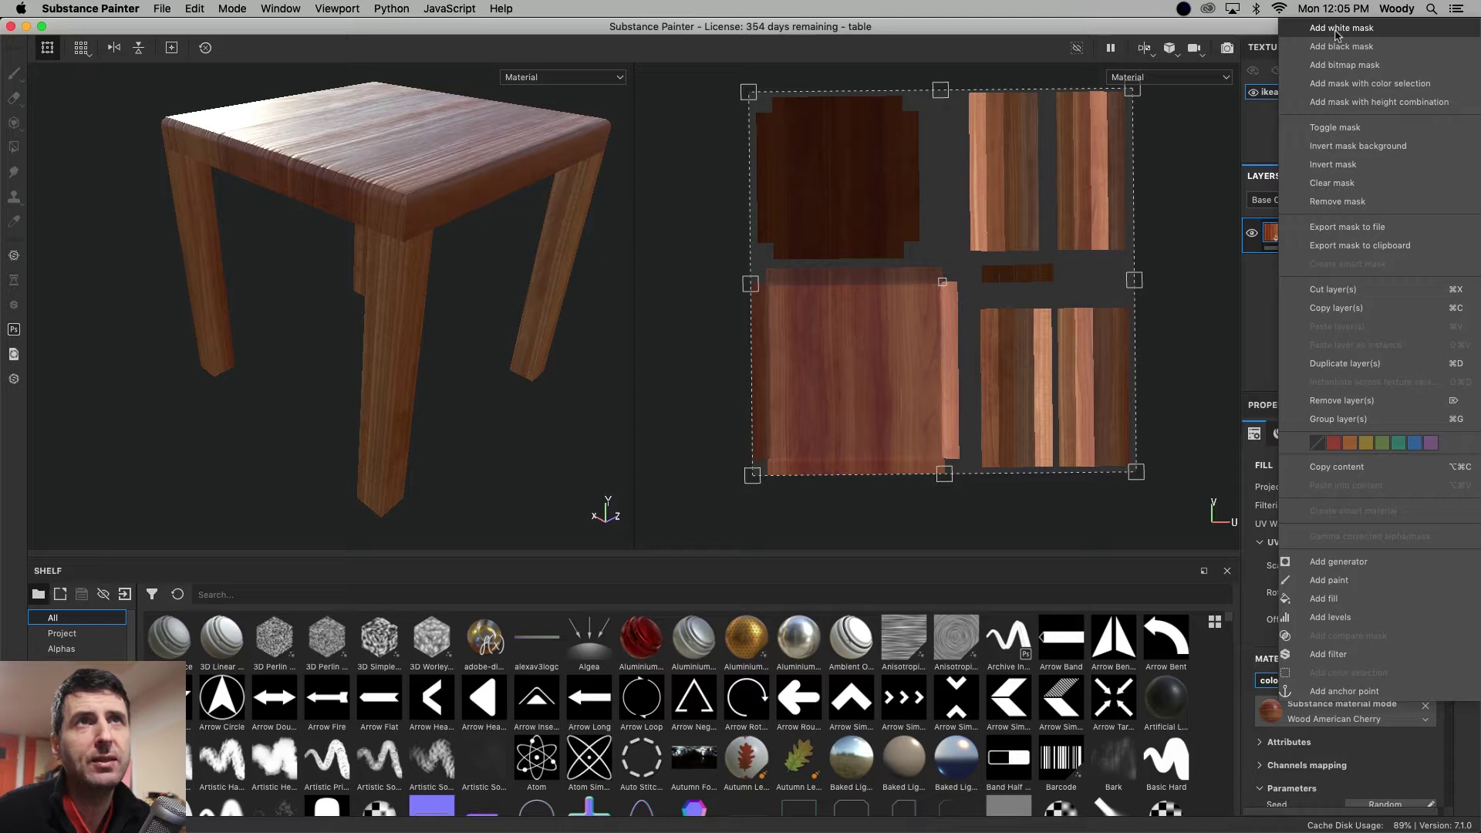
{"action": "left_click", "coordinate": [1337, 35]}
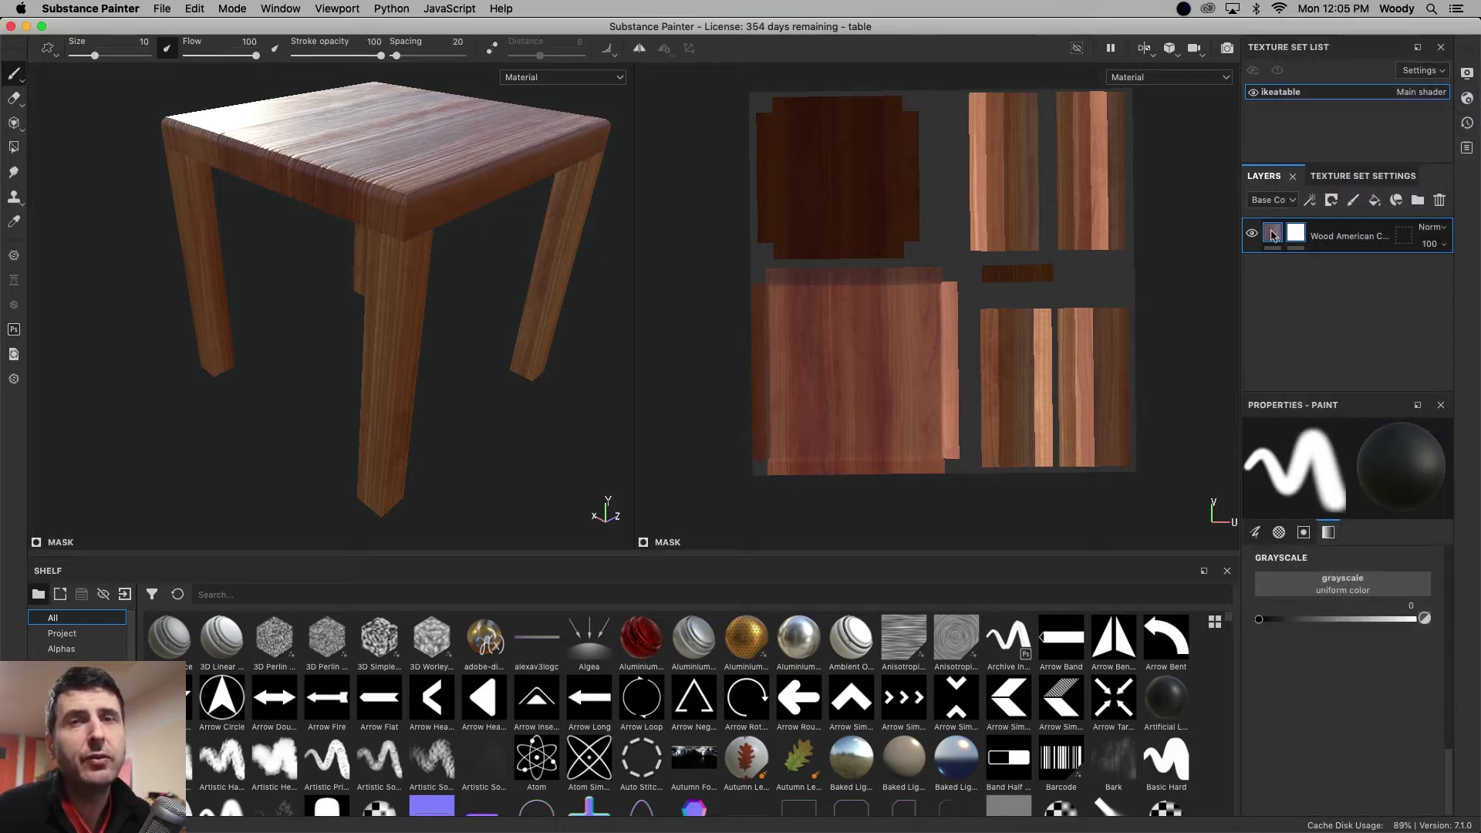
{"action": "mouse_move", "coordinate": [1272, 235]}
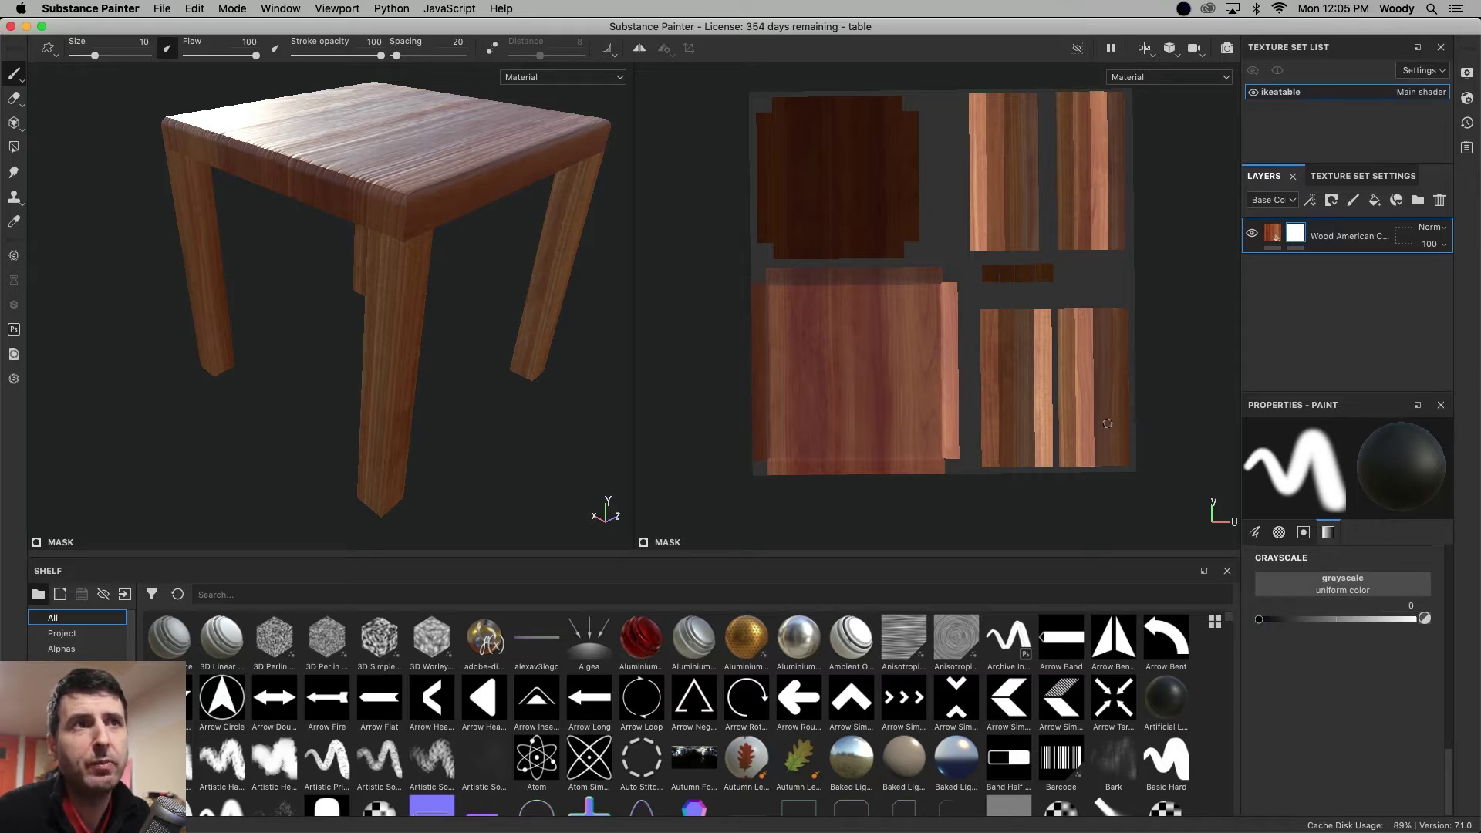
{"action": "mouse_move", "coordinate": [1012, 328]}
{"action": "left_mouse_down"}
{"action": "mouse_move", "coordinate": [1027, 340]}
{"action": "mouse_move", "coordinate": [1006, 339]}
{"action": "mouse_move", "coordinate": [1010, 369]}
{"action": "mouse_move", "coordinate": [1027, 351]}
{"action": "mouse_move", "coordinate": [1017, 368]}
{"action": "left_mouse_up"}
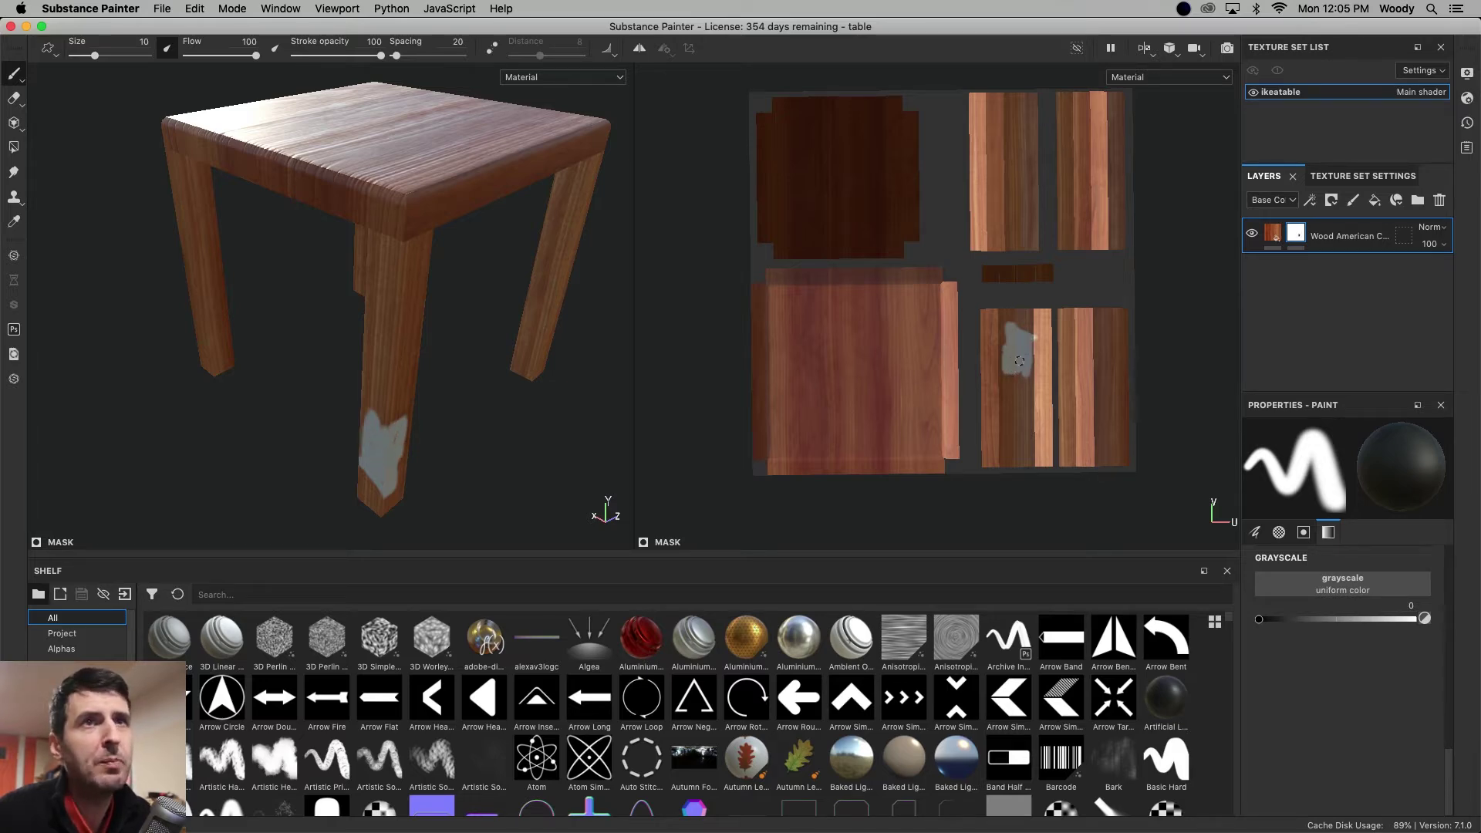
{"action": "left_click_drag", "start_coordinate": [1031, 340], "coordinate": [1034, 353]}
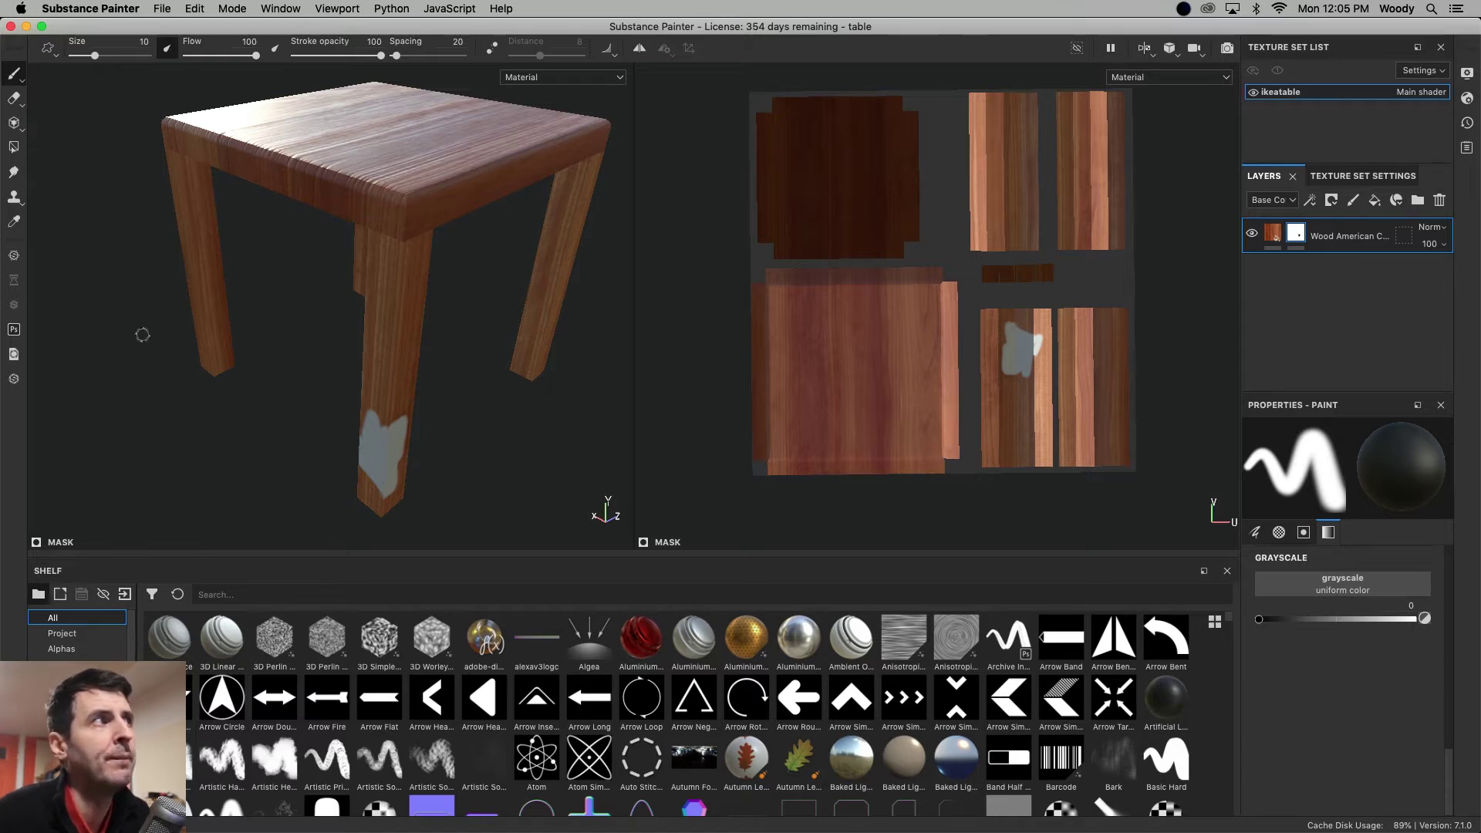
Mask the cherry wood off all four legs by polygon-filling their UV islands with color 0.
{"action": "left_click", "coordinate": [14, 147]}
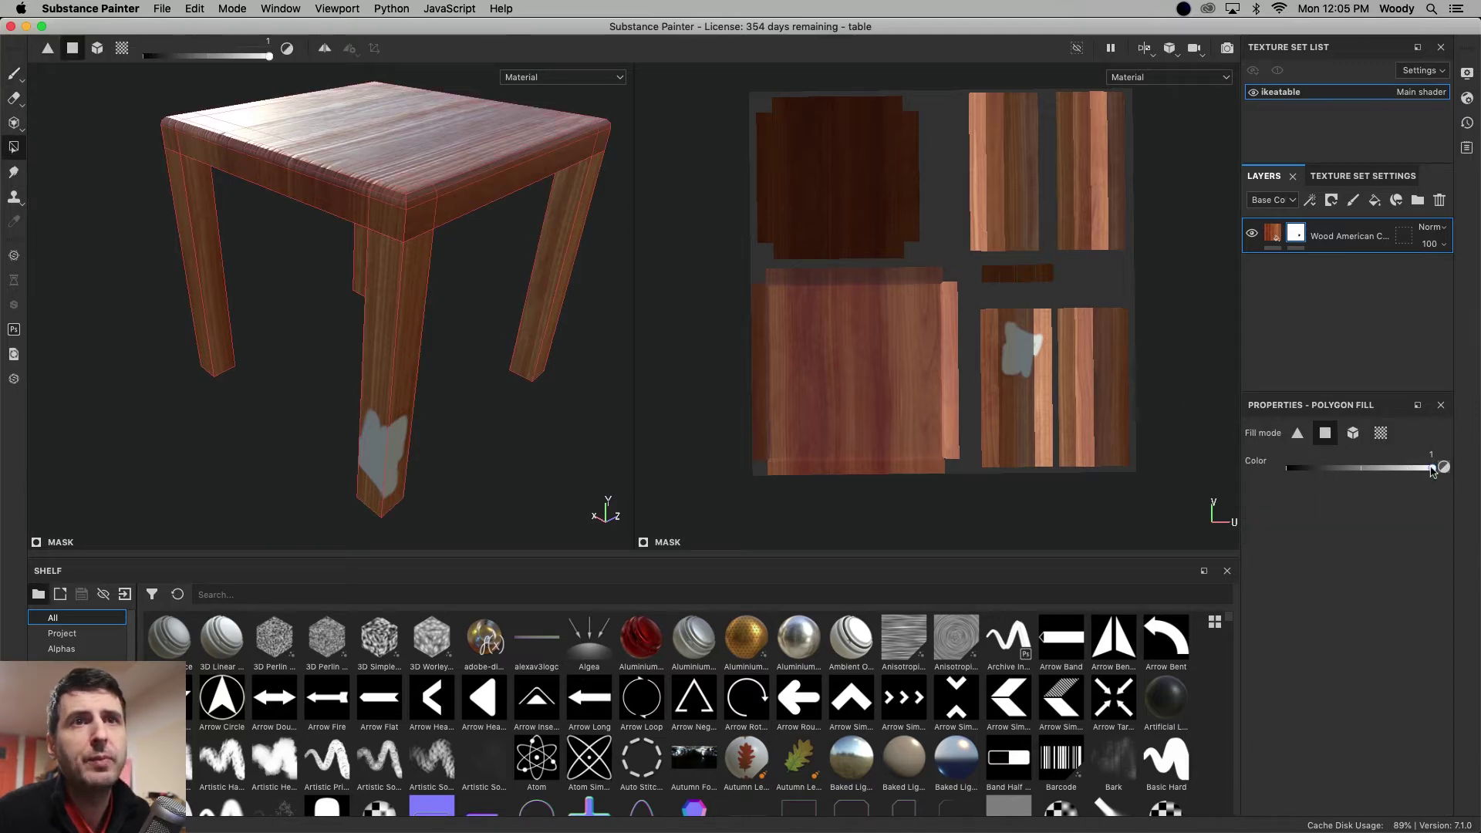
{"action": "left_click_drag", "start_coordinate": [1432, 469], "coordinate": [1238, 467]}
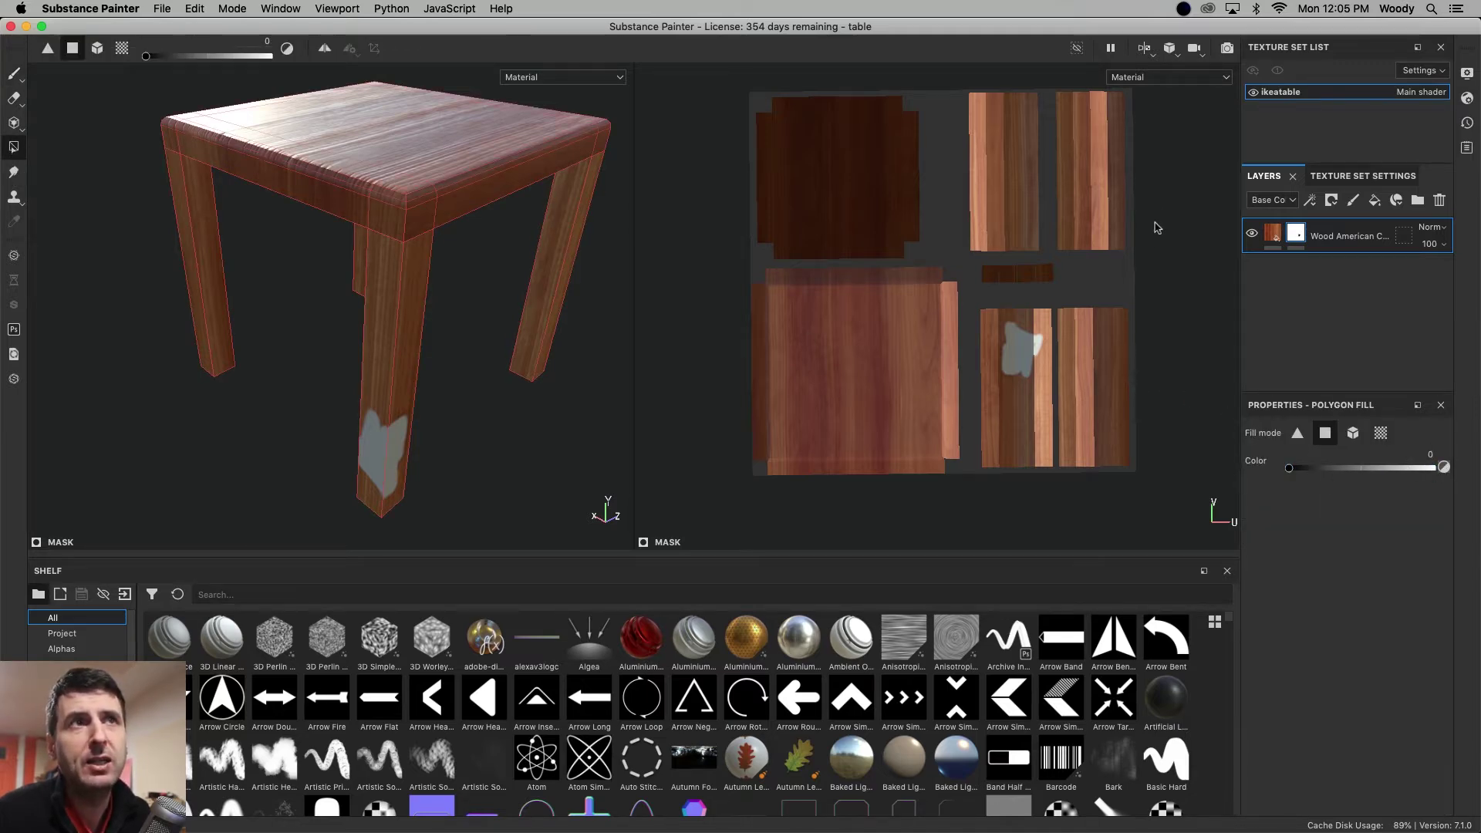
{"action": "left_click_drag", "start_coordinate": [1152, 98], "coordinate": [976, 497]}
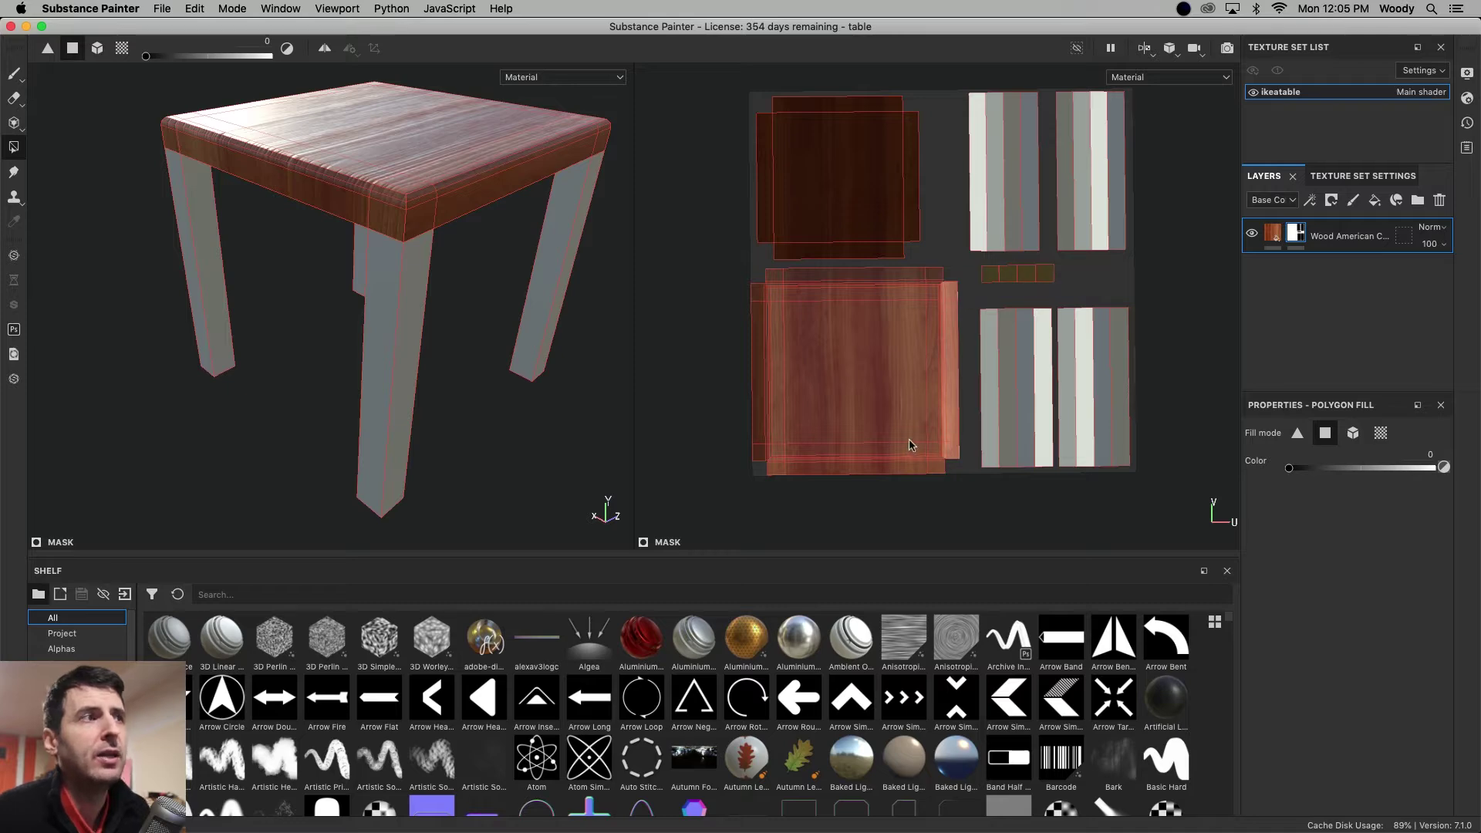
{"action": "left_click_drag", "start_coordinate": [612, 437], "coordinate": [668, 436], "text": "alt"}
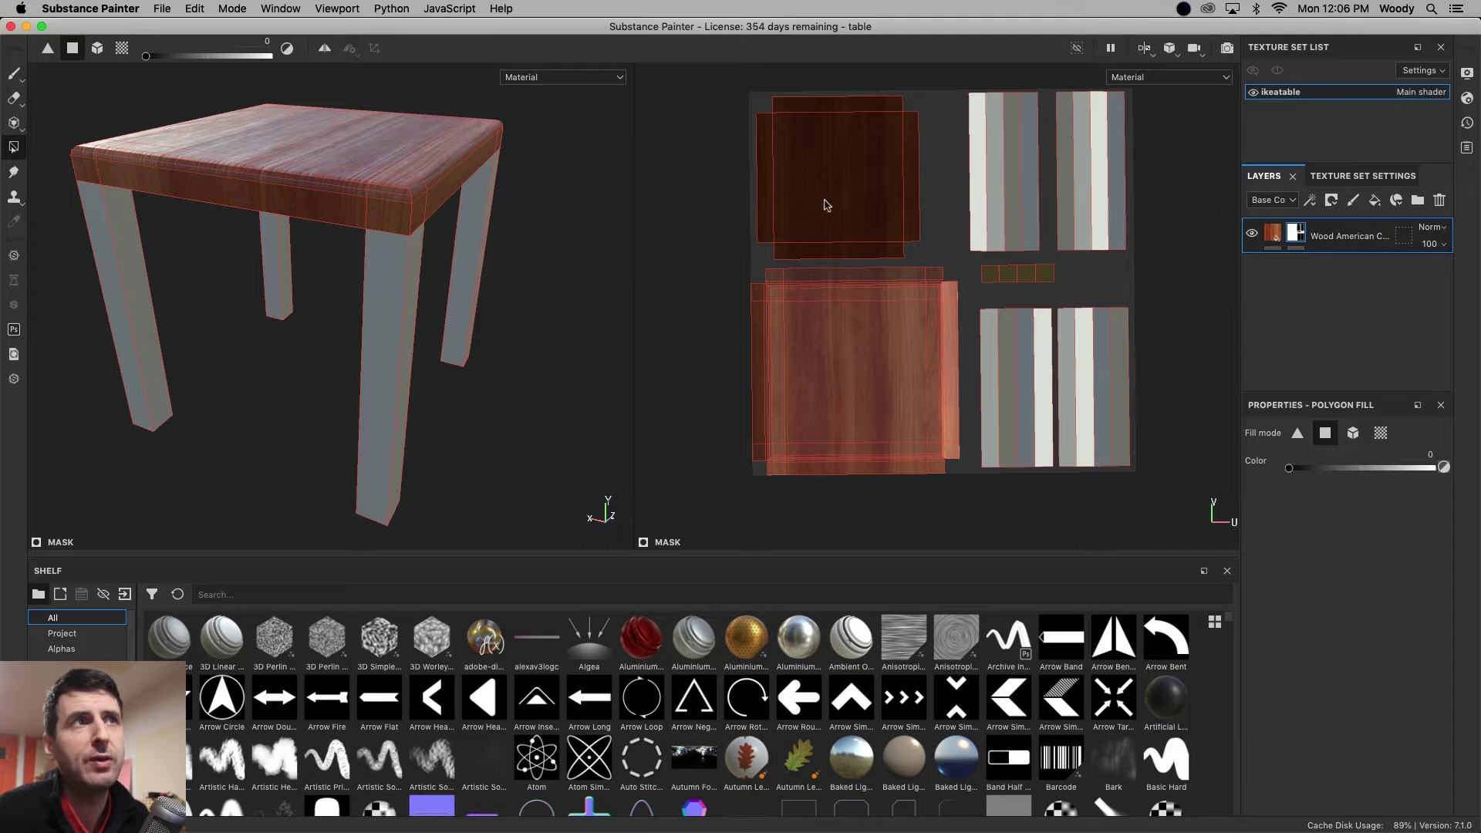
Filter the shelf to materials and add Iron Raw Damaged as a layer beneath Wood American Cherry.
{"action": "left_click", "coordinate": [1272, 233]}
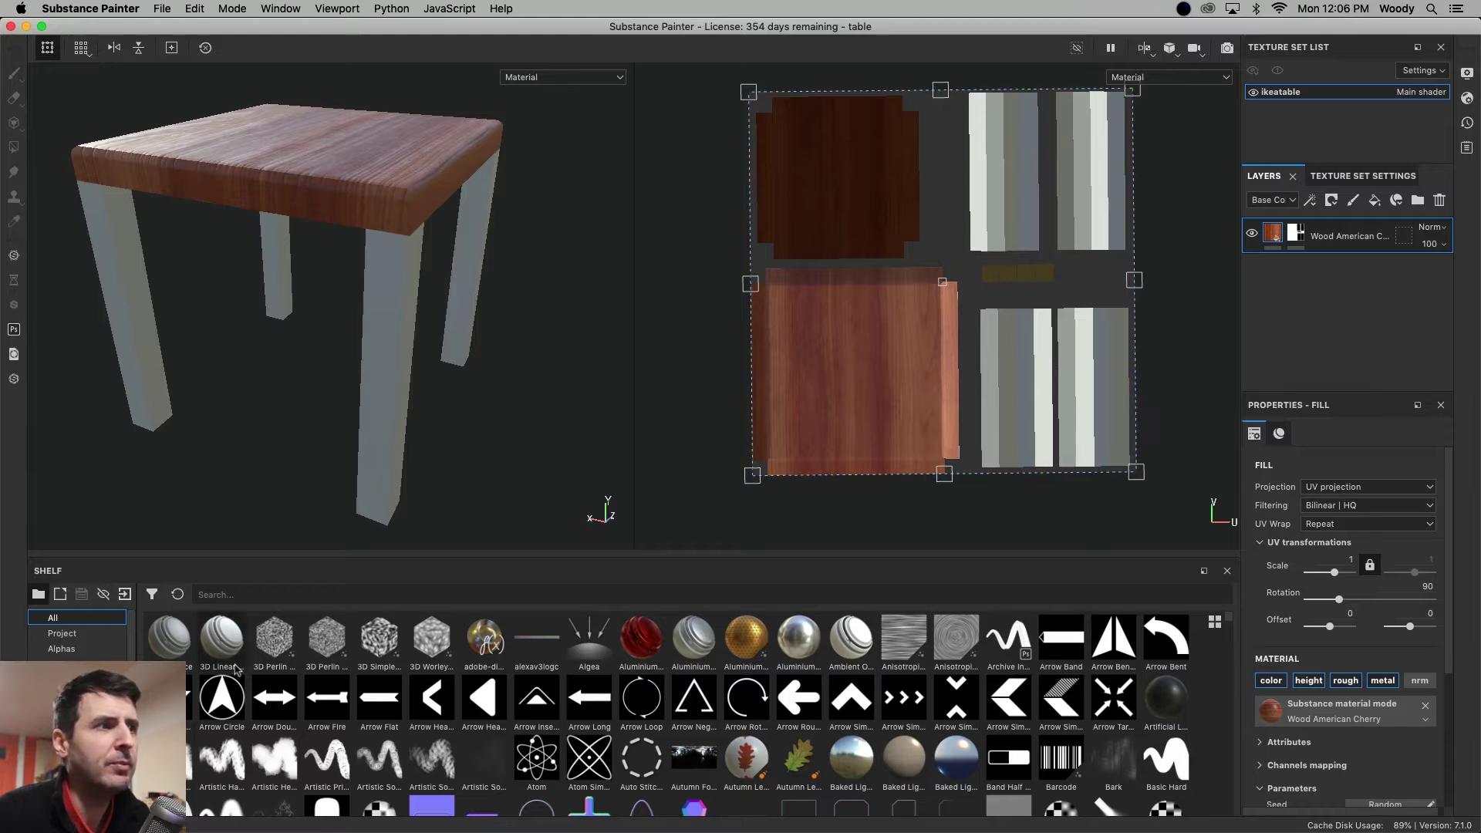
{"action": "scroll", "coordinate": [77, 633], "scroll_direction": "down", "scroll_amount": 4}
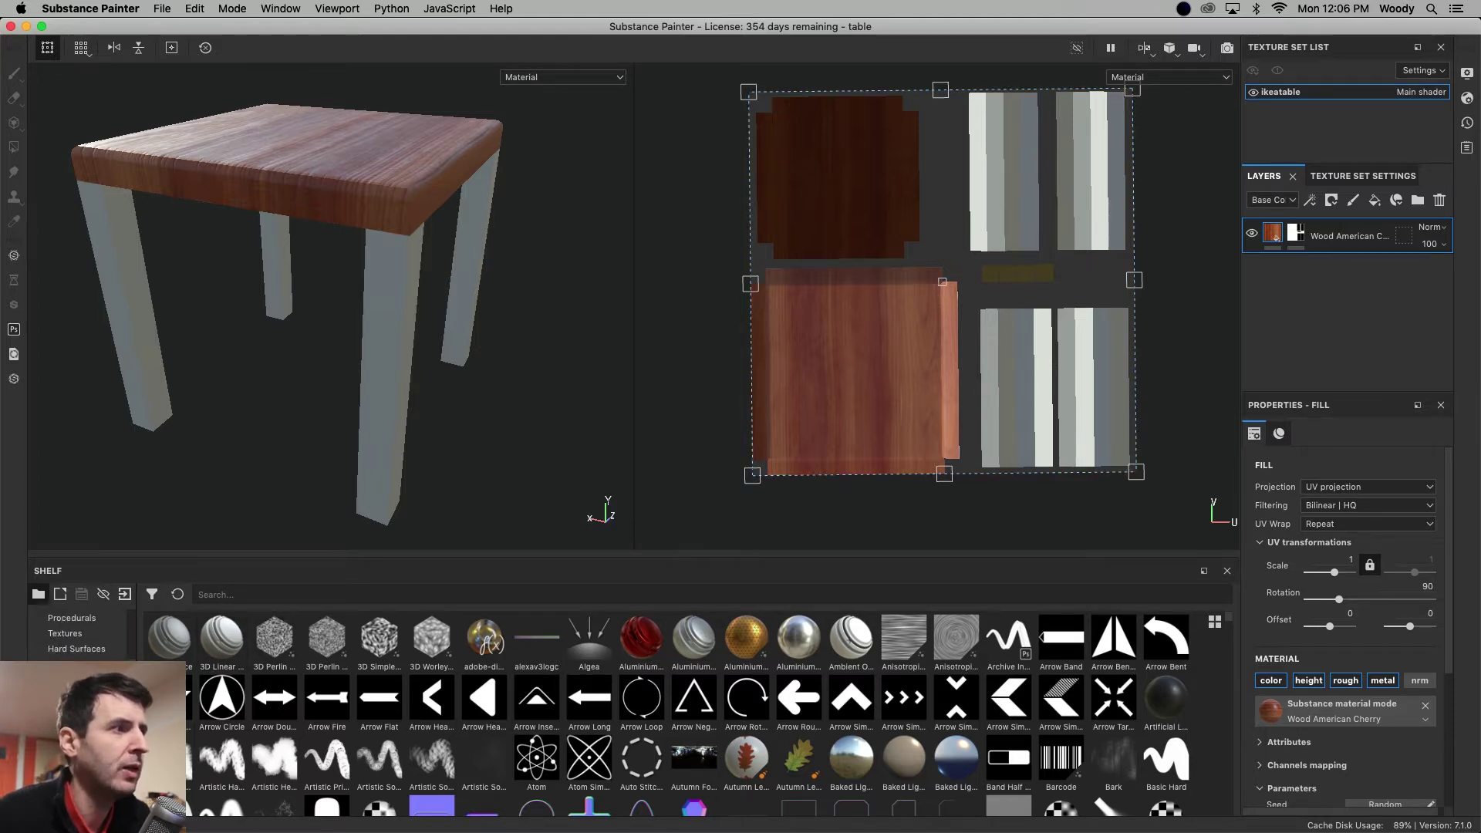
{"action": "left_click", "coordinate": [73, 664]}
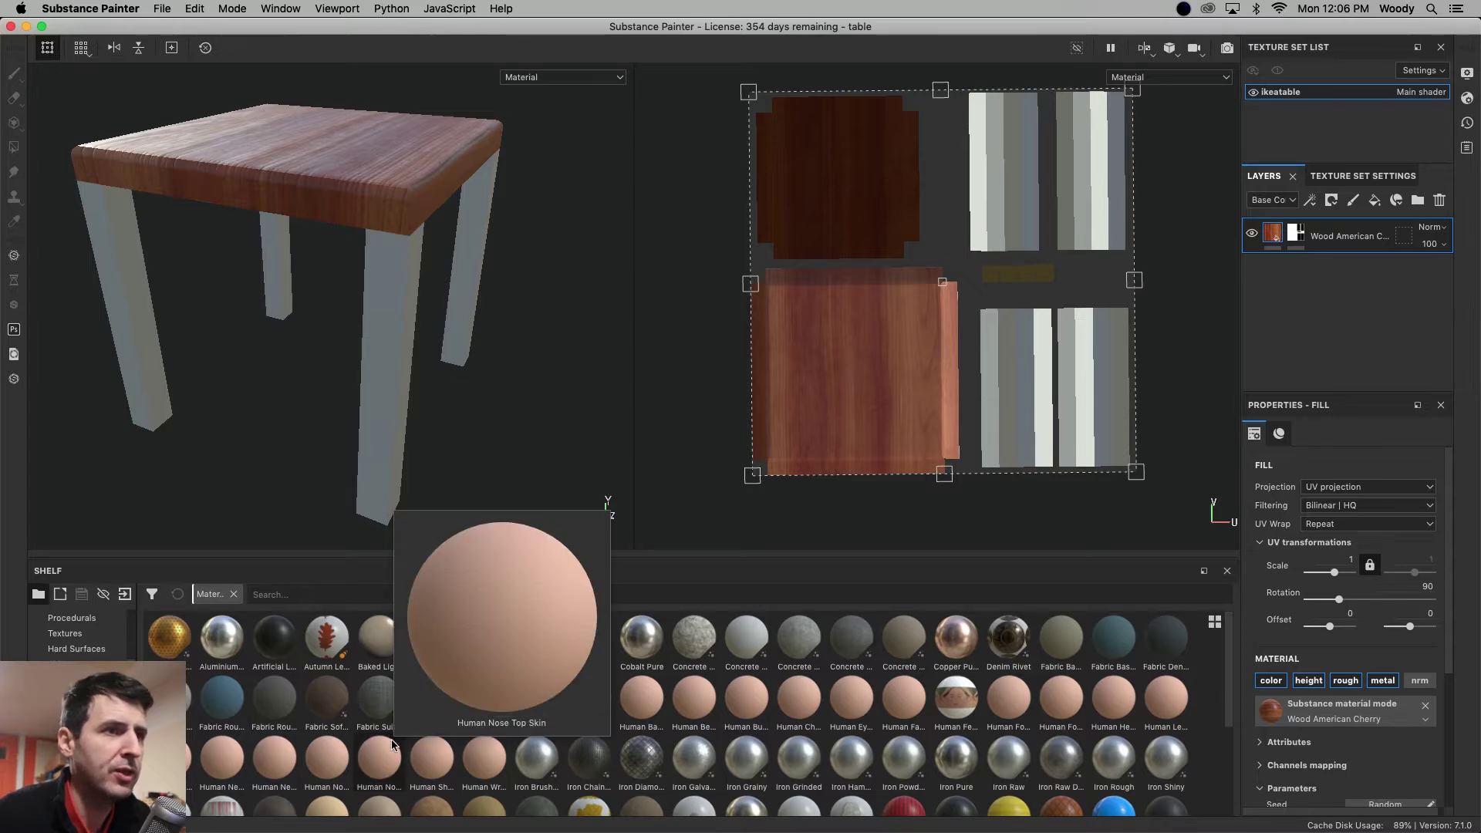
{"action": "mouse_move", "coordinate": [742, 760]}
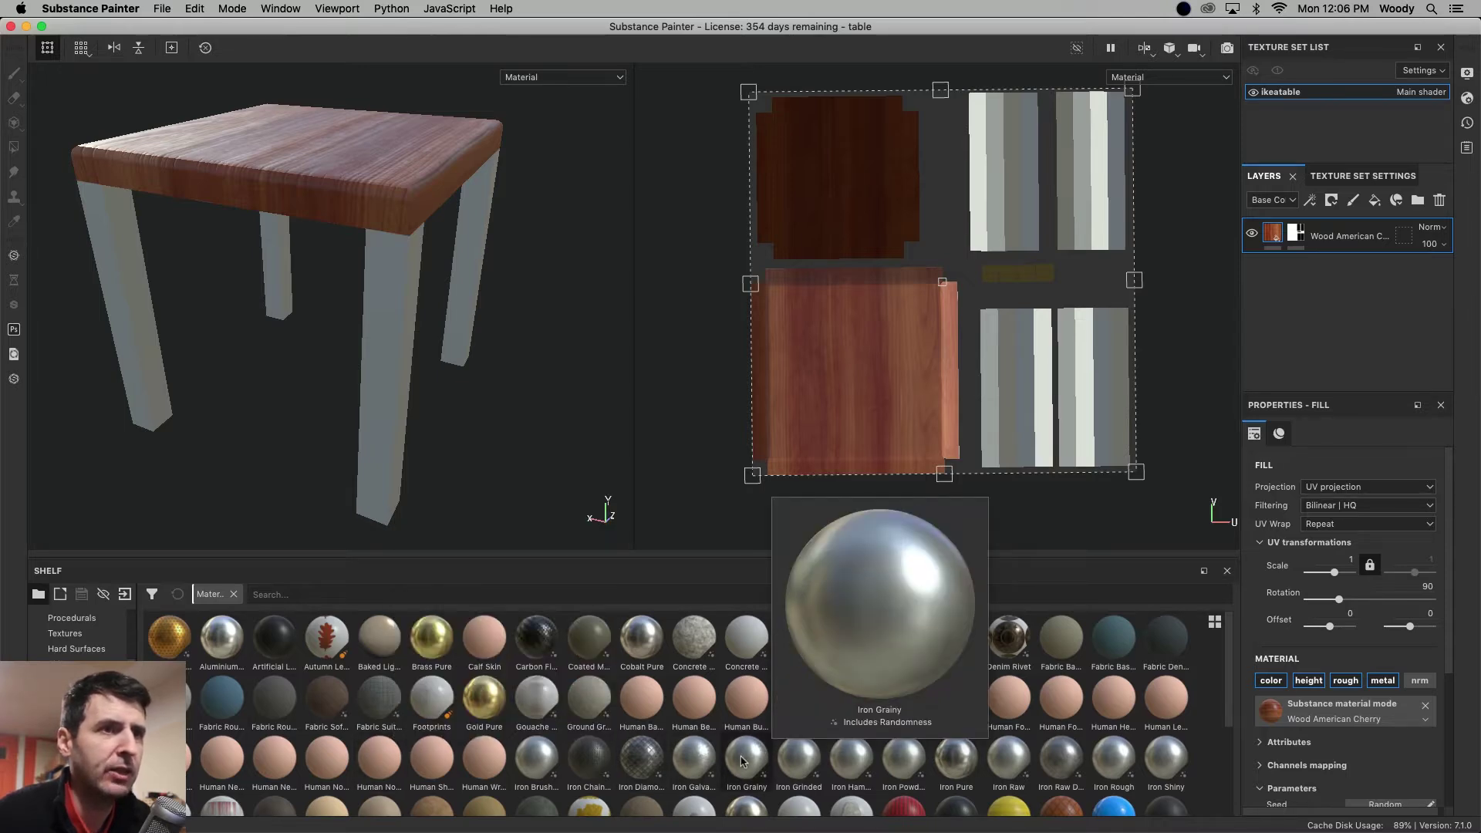
{"action": "left_click_drag", "start_coordinate": [1060, 759], "coordinate": [1350, 285]}
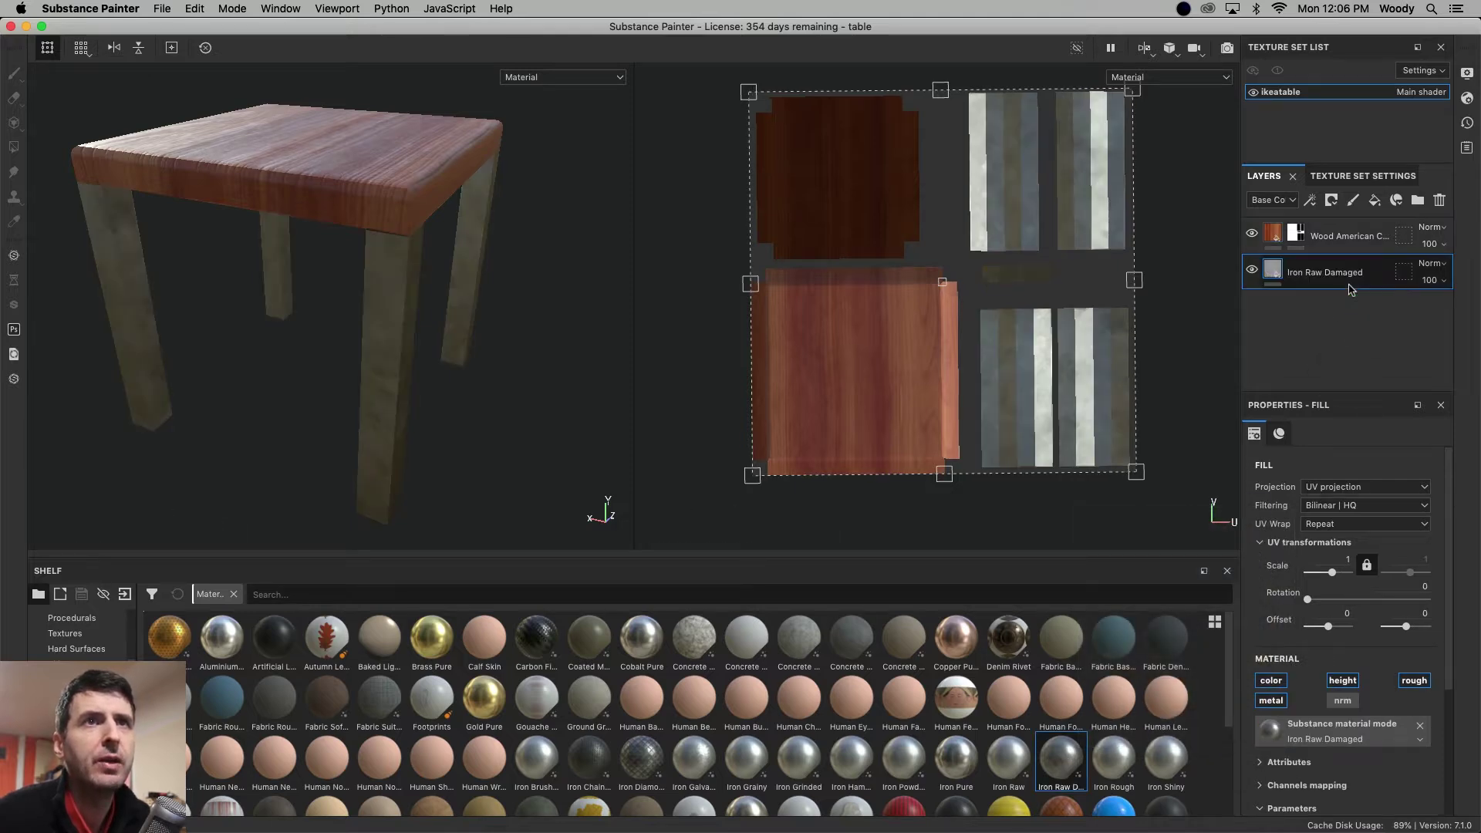
Compare the table's legs and top with the Iron Raw Damaged layer hidden and shown from different angles.
{"action": "left_click_drag", "start_coordinate": [258, 440], "coordinate": [188, 423], "text": "alt"}
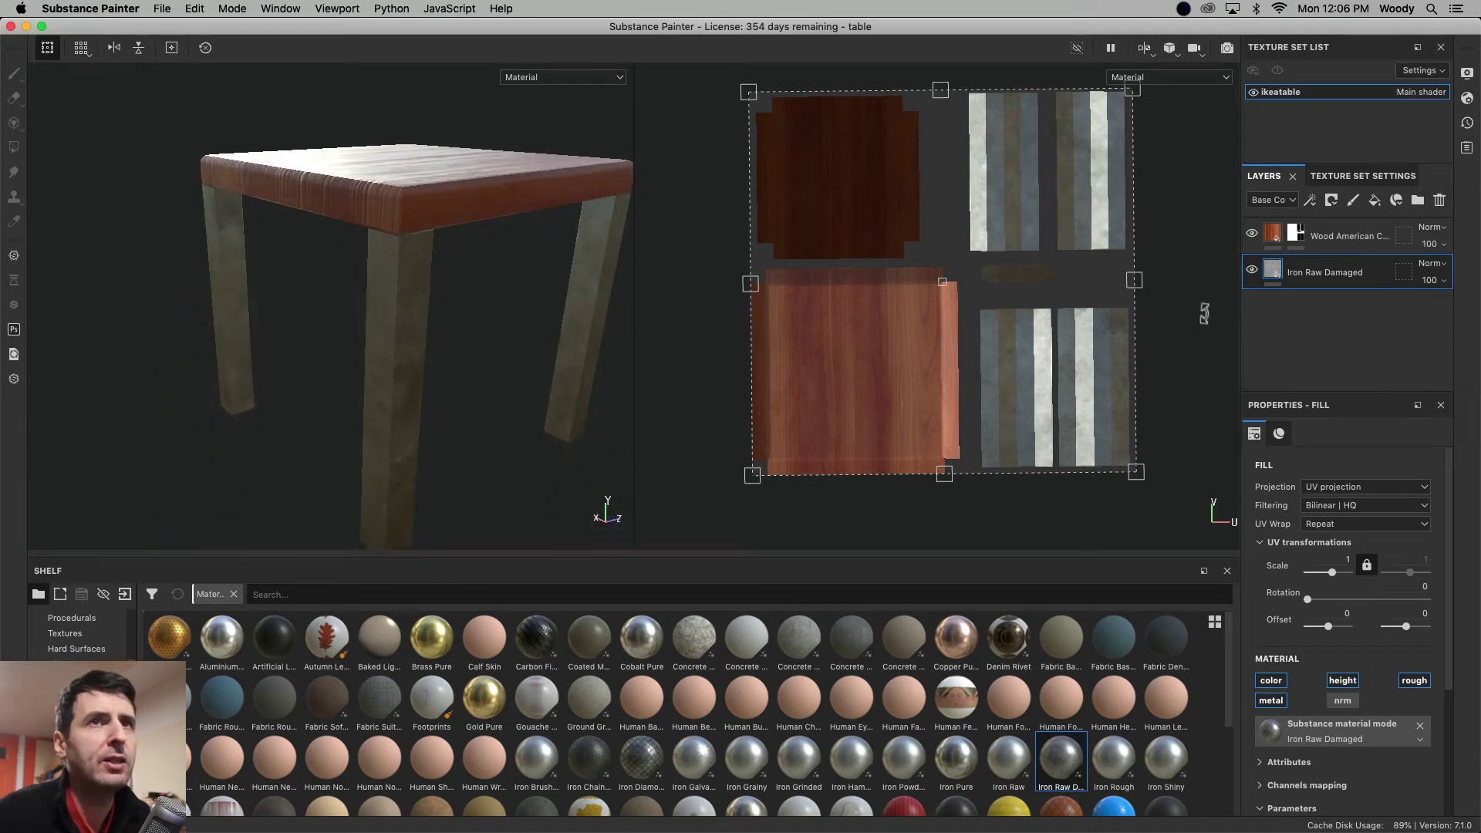
{"action": "left_click", "coordinate": [1251, 271]}
{"action": "left_click", "coordinate": [1252, 270]}
{"action": "left_click", "coordinate": [1252, 271]}
{"action": "left_click", "coordinate": [1251, 271]}
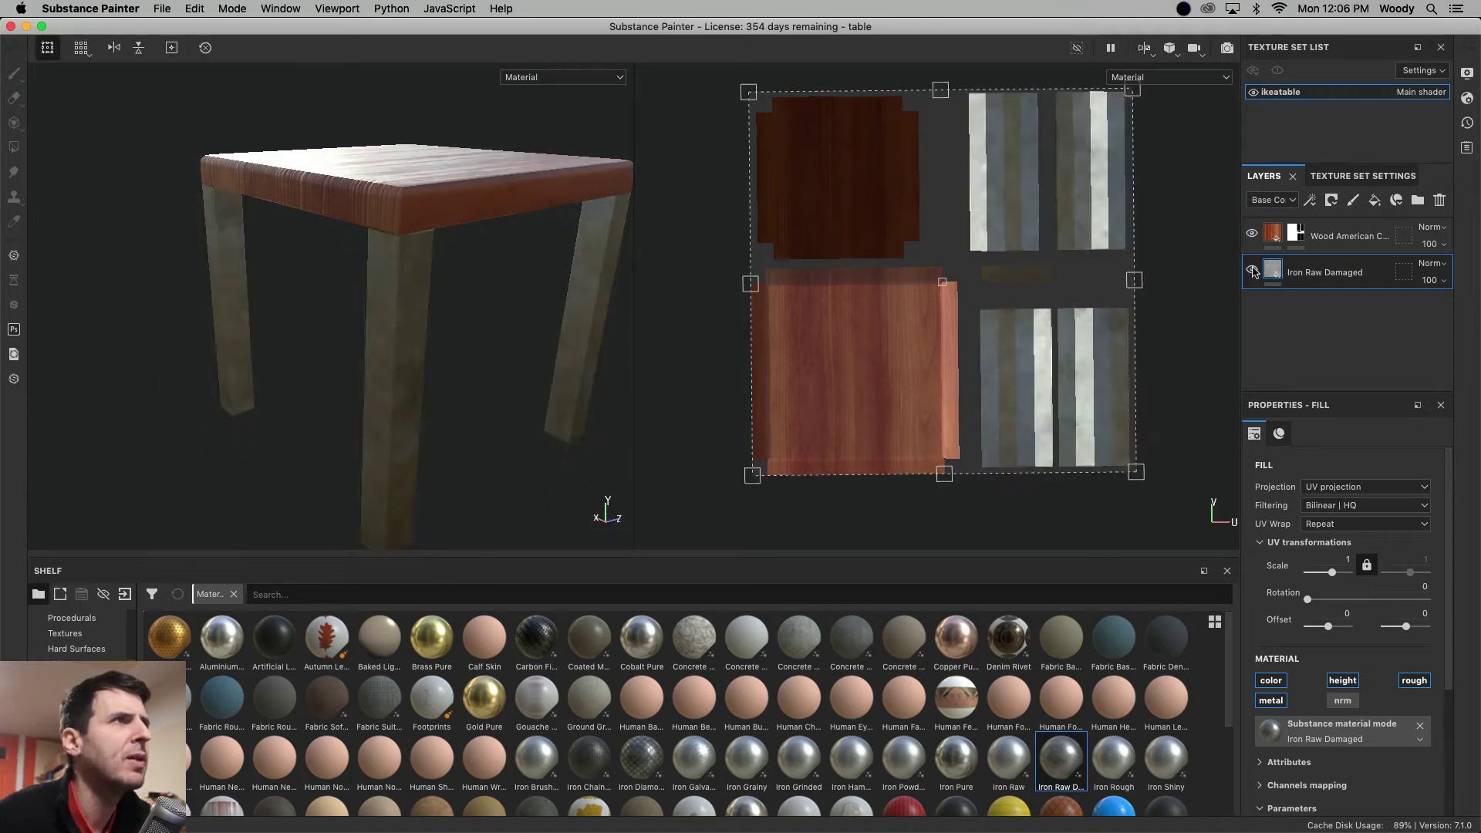
{"action": "scroll", "coordinate": [325, 322], "scroll_direction": "up", "scroll_amount": 3}
{"action": "left_click_drag", "start_coordinate": [318, 276], "coordinate": [284, 555], "text": "alt"}
{"action": "left_click", "coordinate": [1251, 270]}
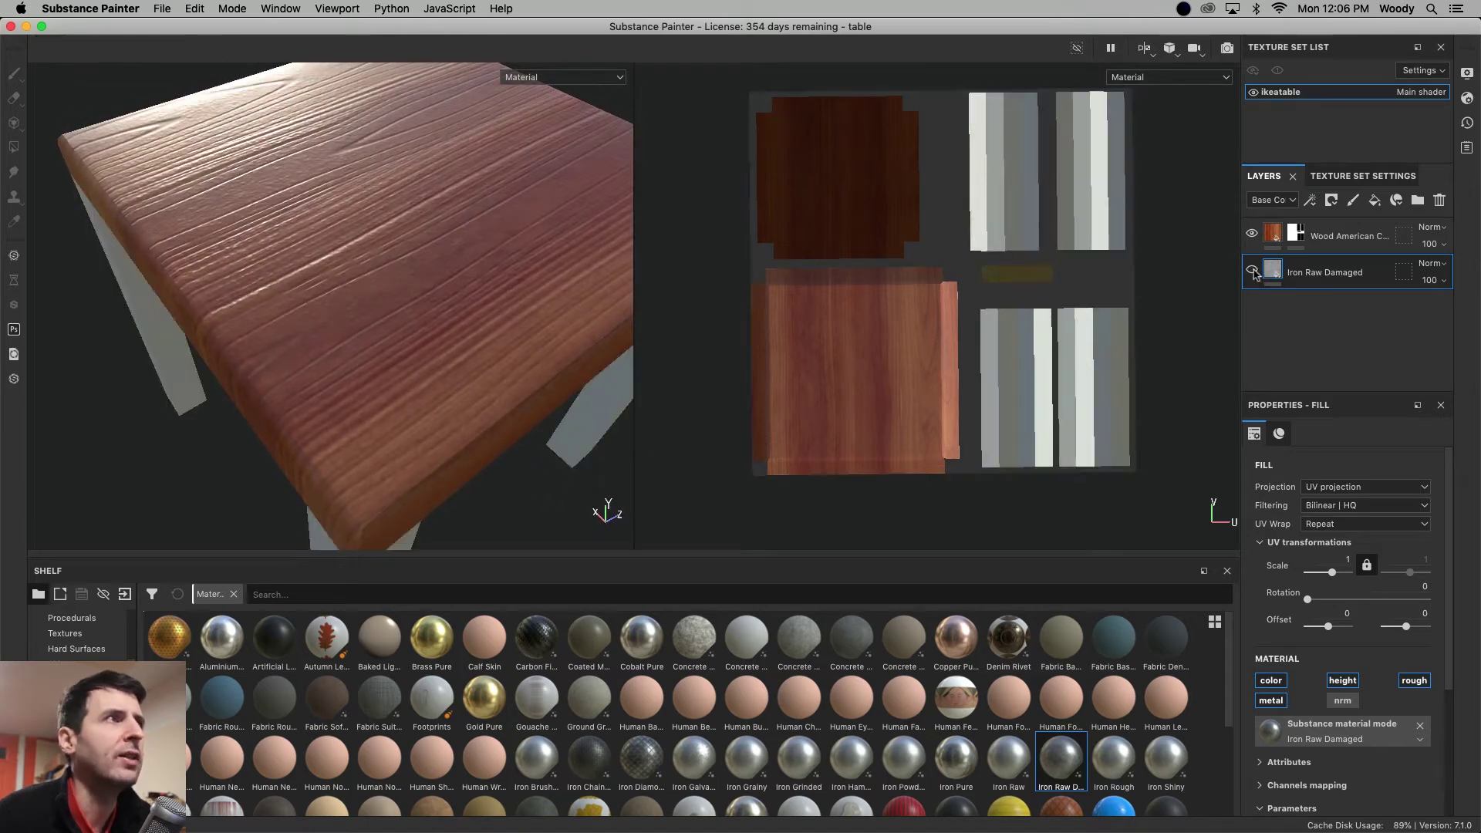
{"action": "left_click", "coordinate": [1252, 270]}
{"action": "left_click", "coordinate": [1251, 270]}
{"action": "left_click", "coordinate": [1251, 271]}
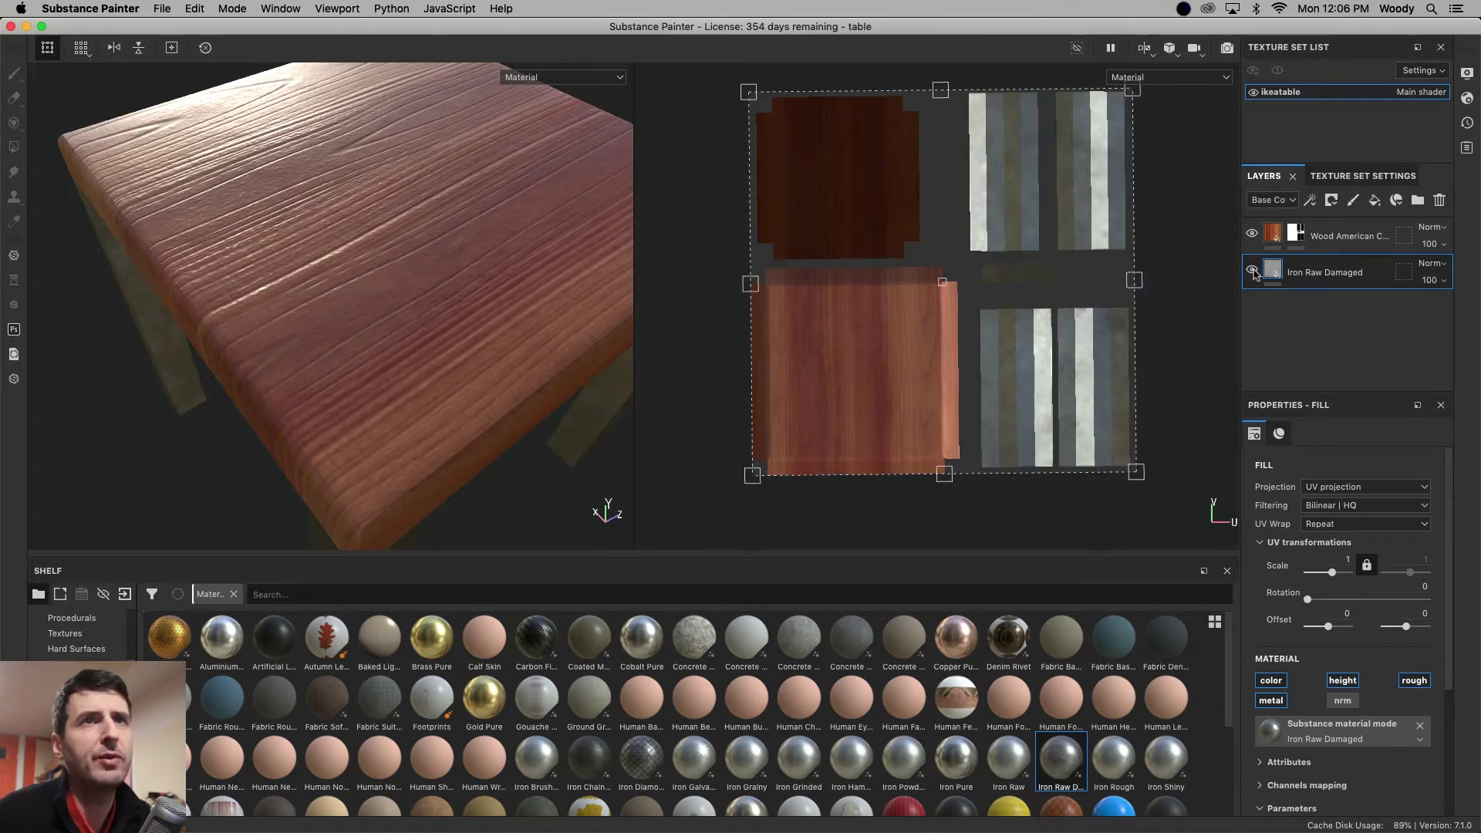
{"action": "scroll", "coordinate": [437, 351], "scroll_direction": "up", "scroll_amount": 5}
{"action": "scroll", "coordinate": [437, 351], "scroll_direction": "down", "scroll_amount": 5}
{"action": "left_click_drag", "start_coordinate": [433, 347], "coordinate": [432, 127], "text": "alt"}
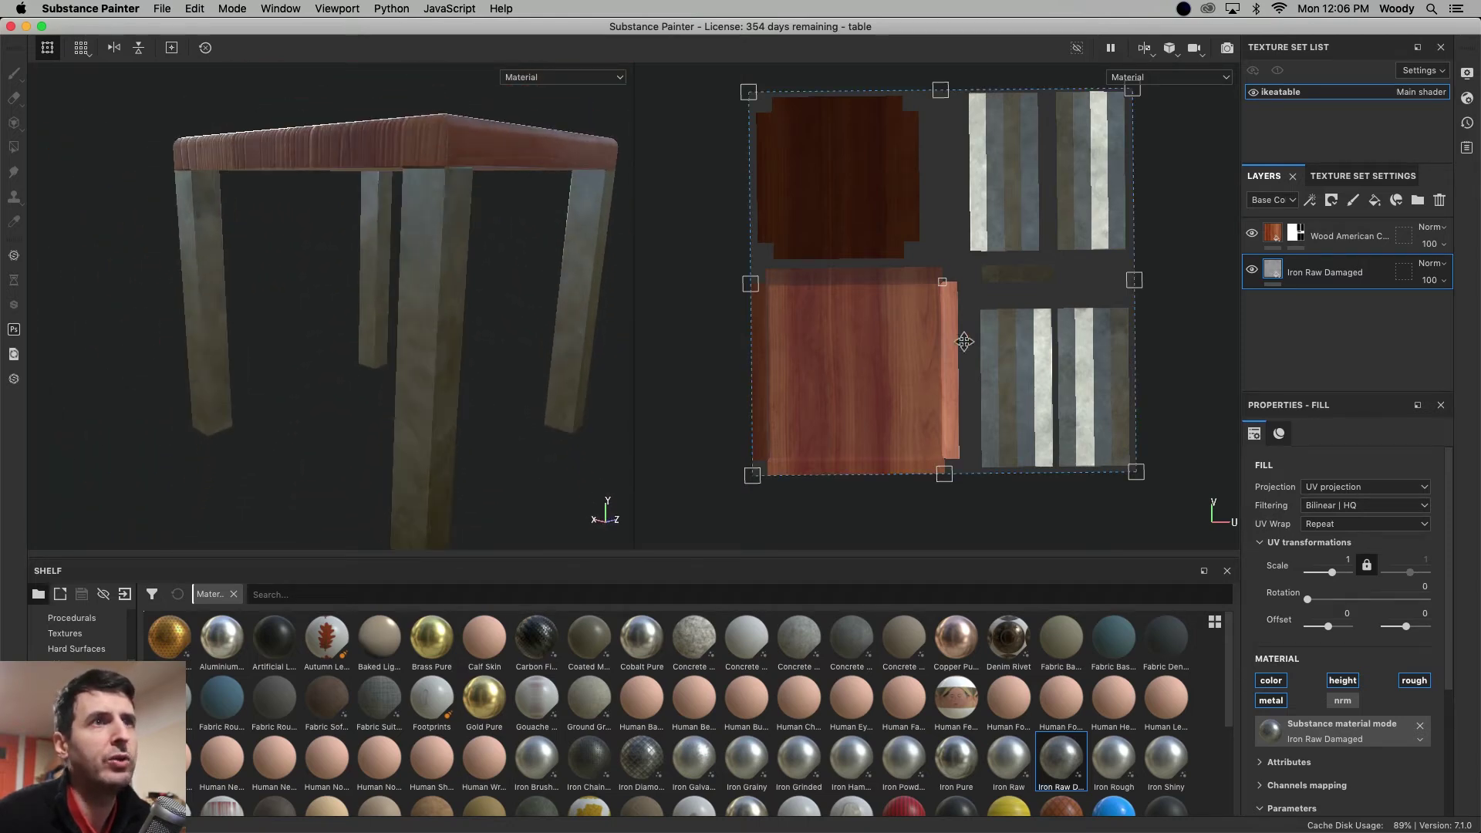
Add a black mask to the Iron Raw Damaged layer and polygon-fill the legs' UV islands with color 1.
{"action": "right_click", "coordinate": [1313, 271]}
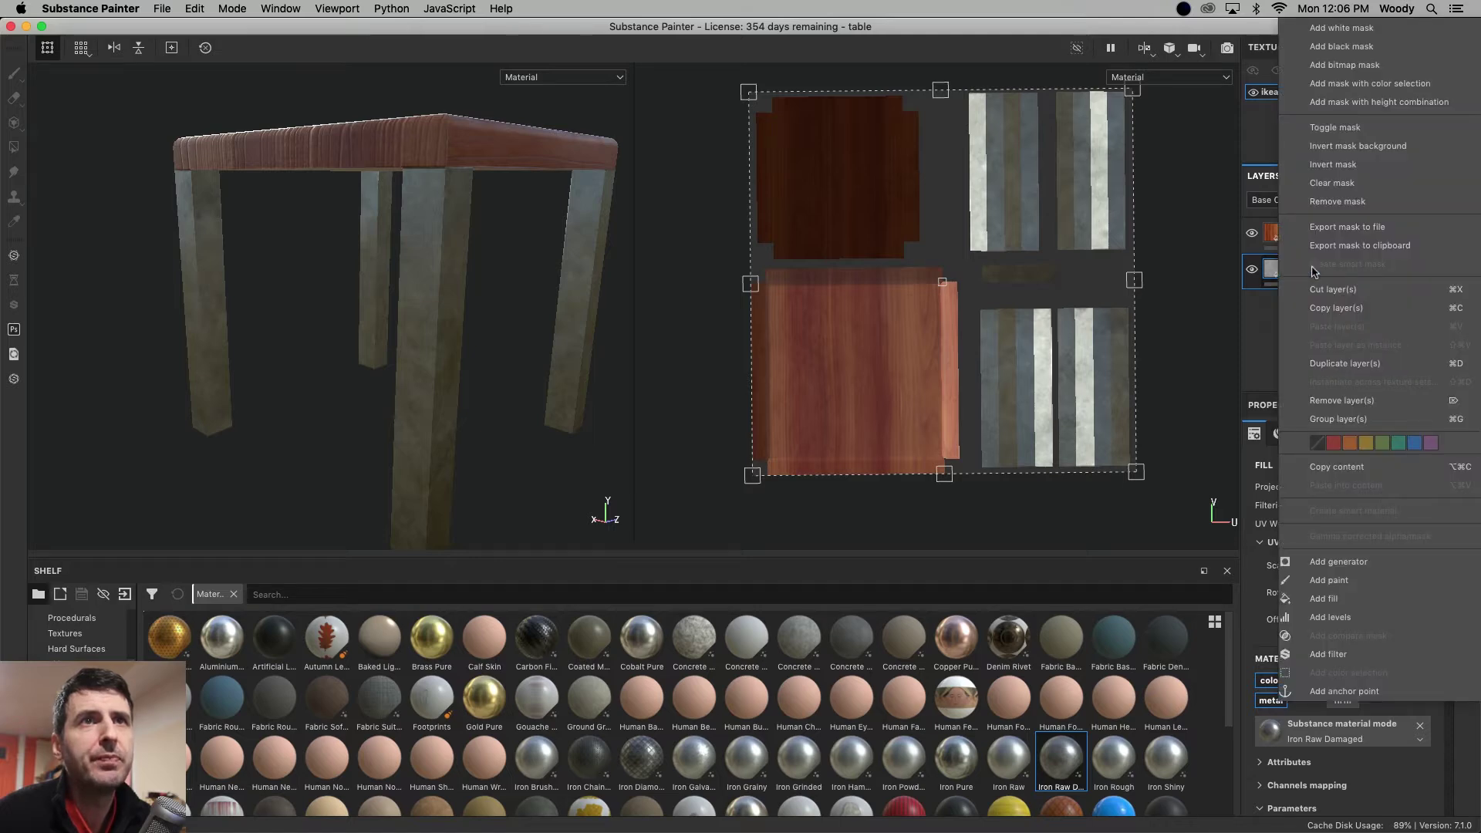
{"action": "left_click", "coordinate": [1322, 48]}
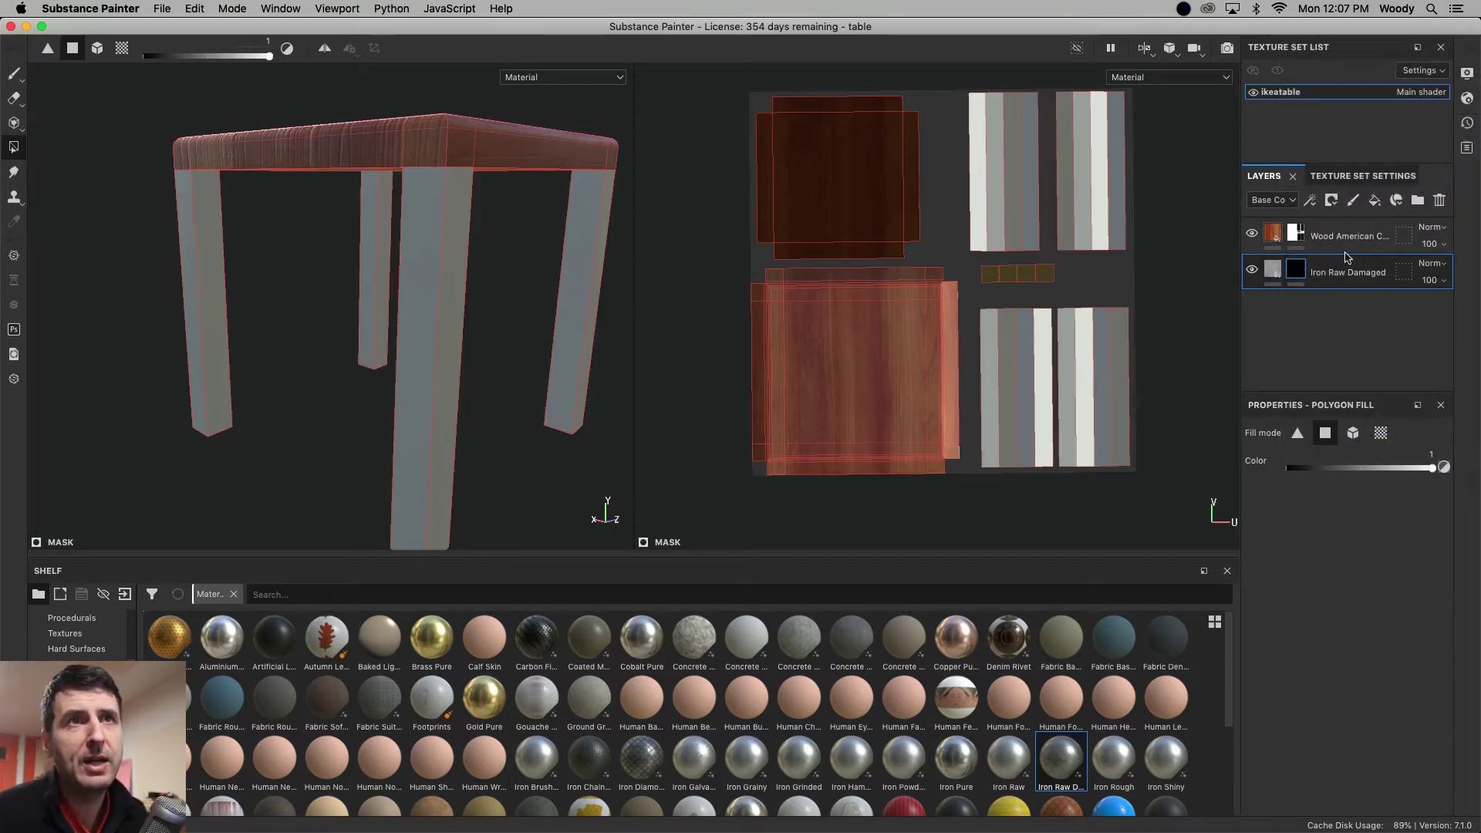
{"action": "mouse_move", "coordinate": [1290, 276]}
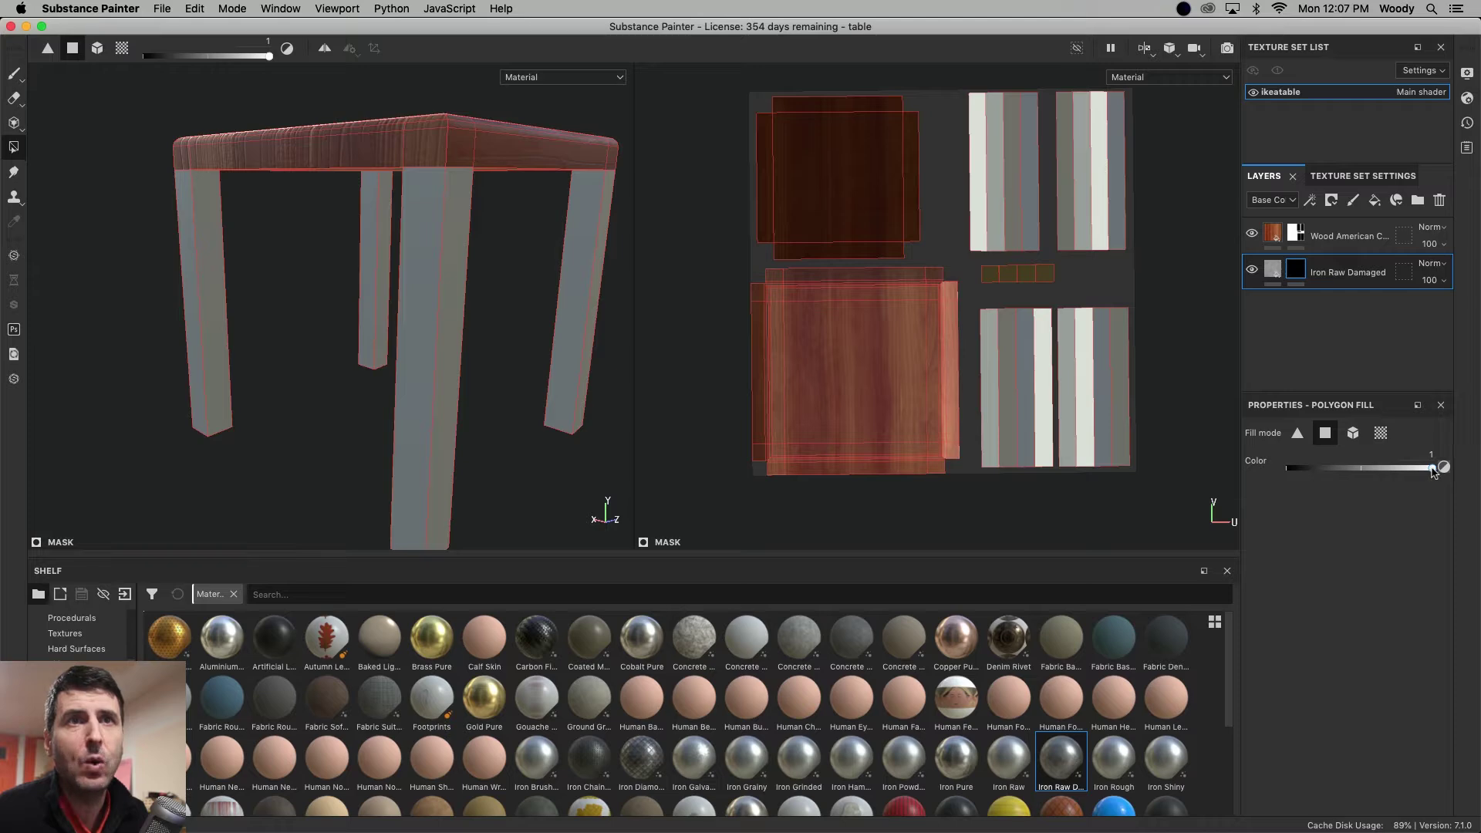
{"action": "left_click_drag", "start_coordinate": [1155, 91], "coordinate": [976, 506]}
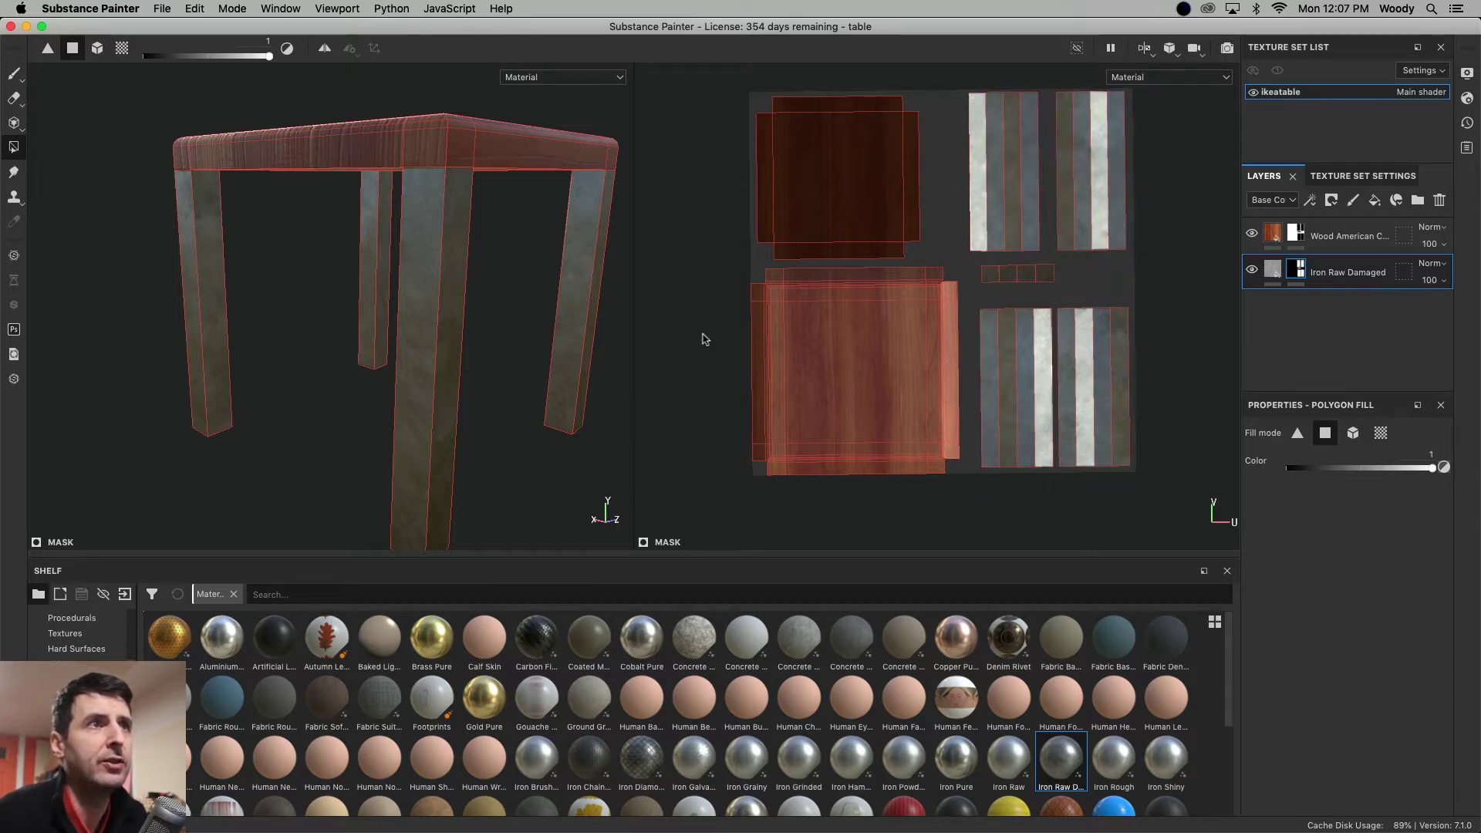
Try extending the Iron Raw Damaged mask to the large tabletop UV islands, undo that fill, and inspect the table.
{"action": "left_click_drag", "start_coordinate": [720, 275], "coordinate": [962, 528]}
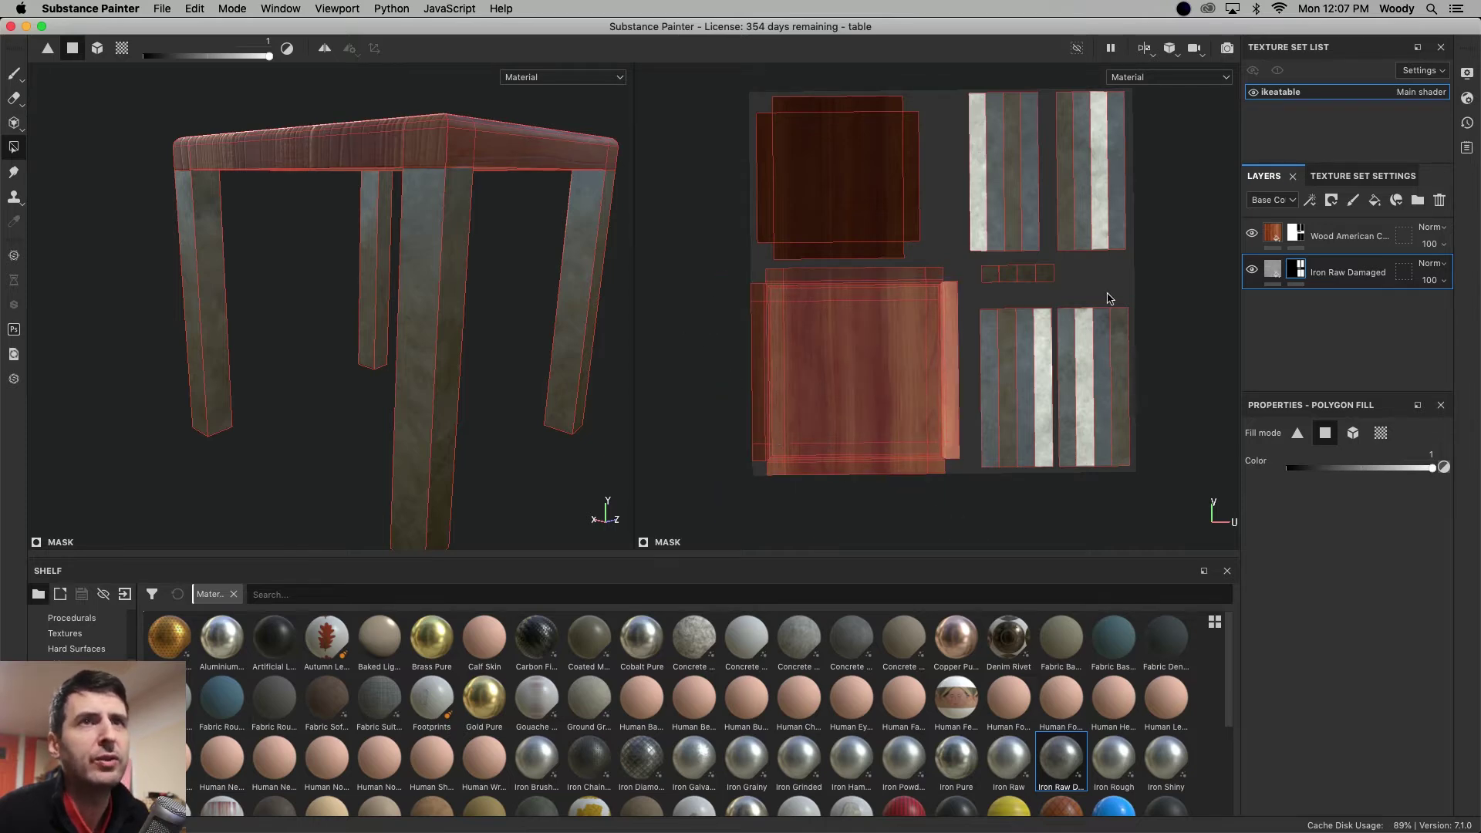
{"action": "key", "text": "super+z"}
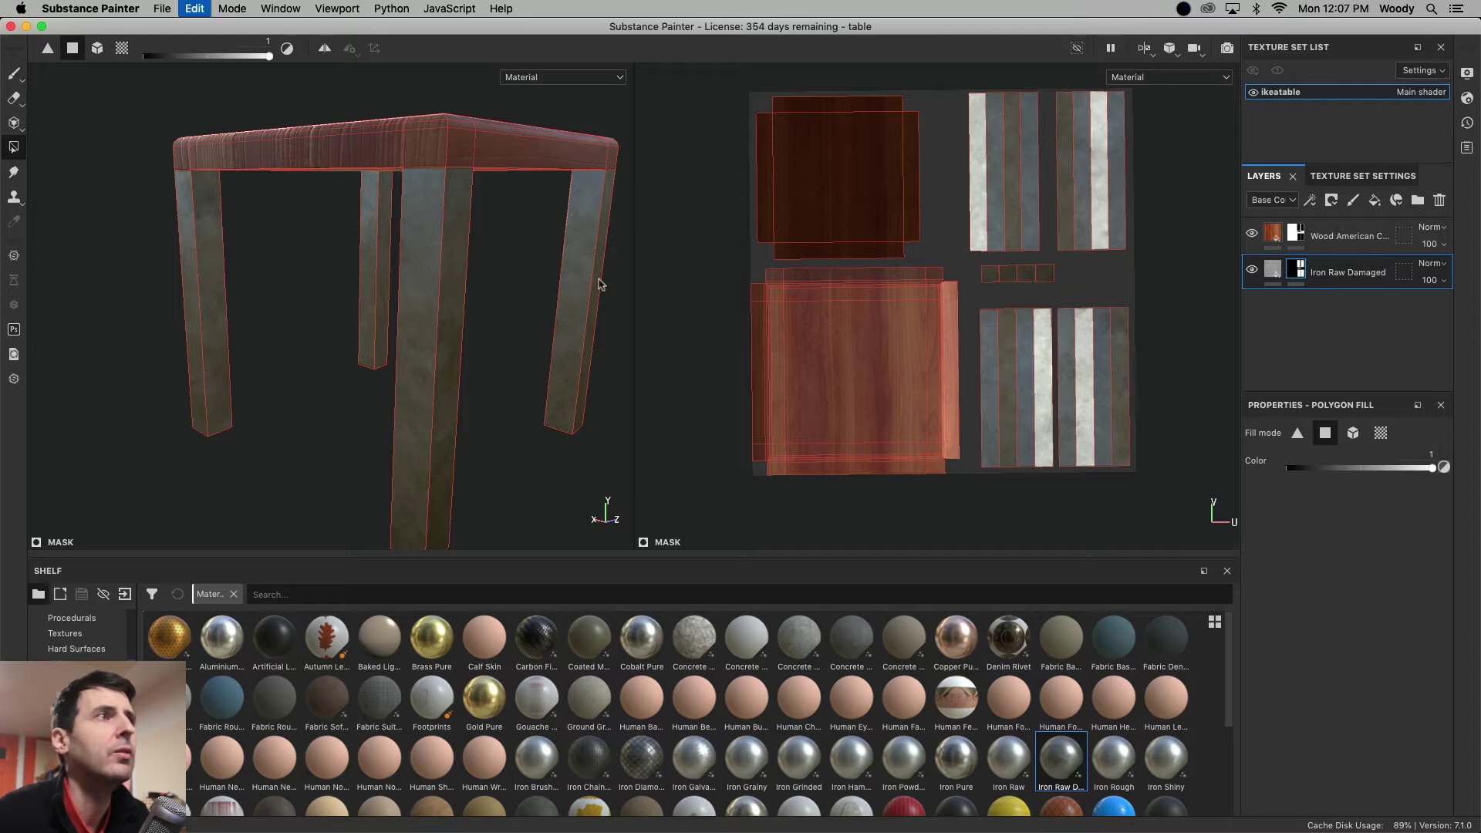
{"action": "left_click_drag", "start_coordinate": [560, 270], "coordinate": [548, 311], "text": "alt"}
{"action": "scroll", "coordinate": [528, 258], "scroll_direction": "up", "scroll_amount": 5}
{"action": "scroll", "coordinate": [523, 253], "scroll_direction": "down", "scroll_amount": 6}
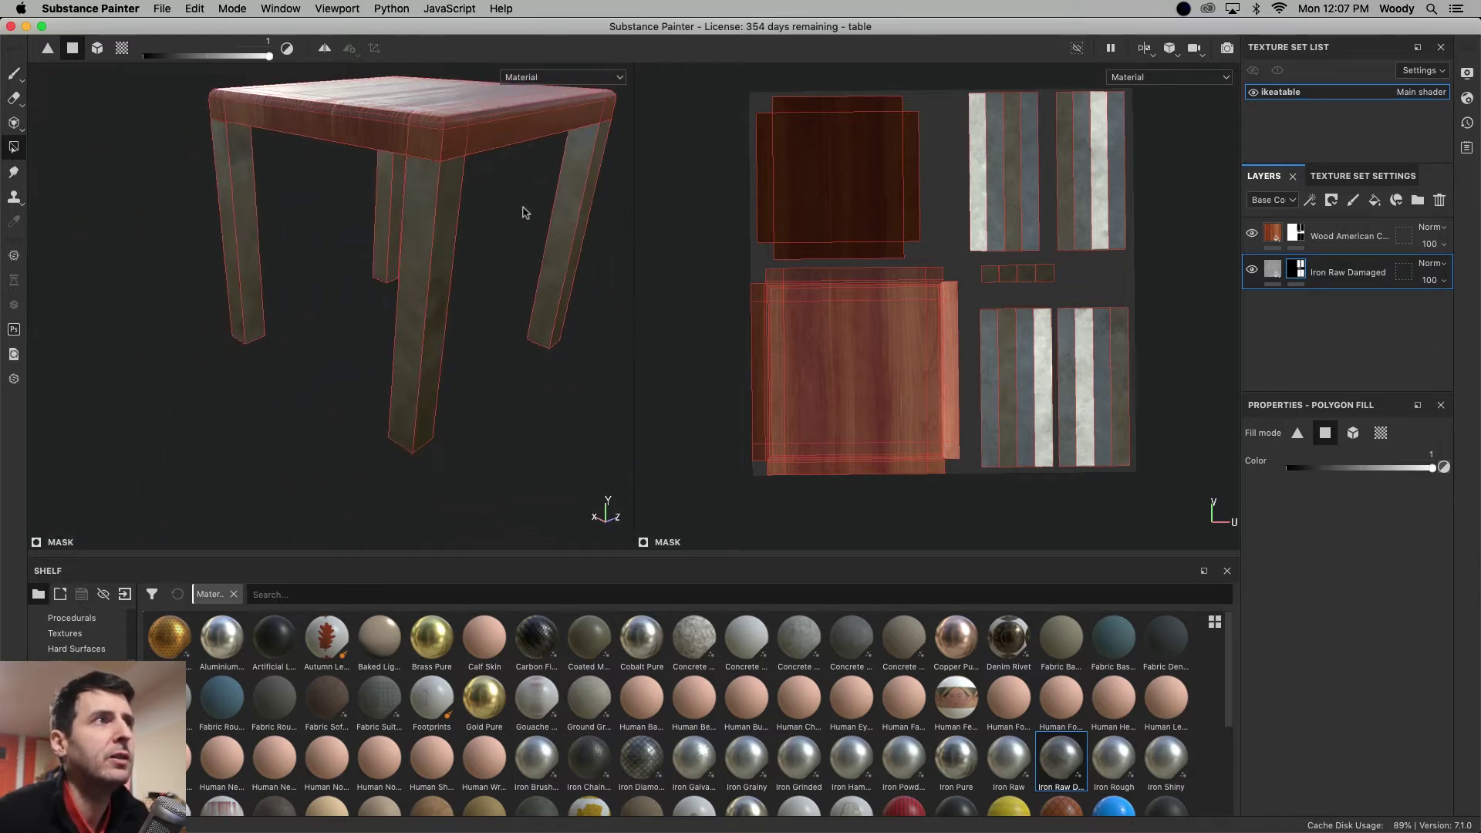
{"action": "left_click_drag", "start_coordinate": [523, 212], "coordinate": [593, 179], "text": "alt"}
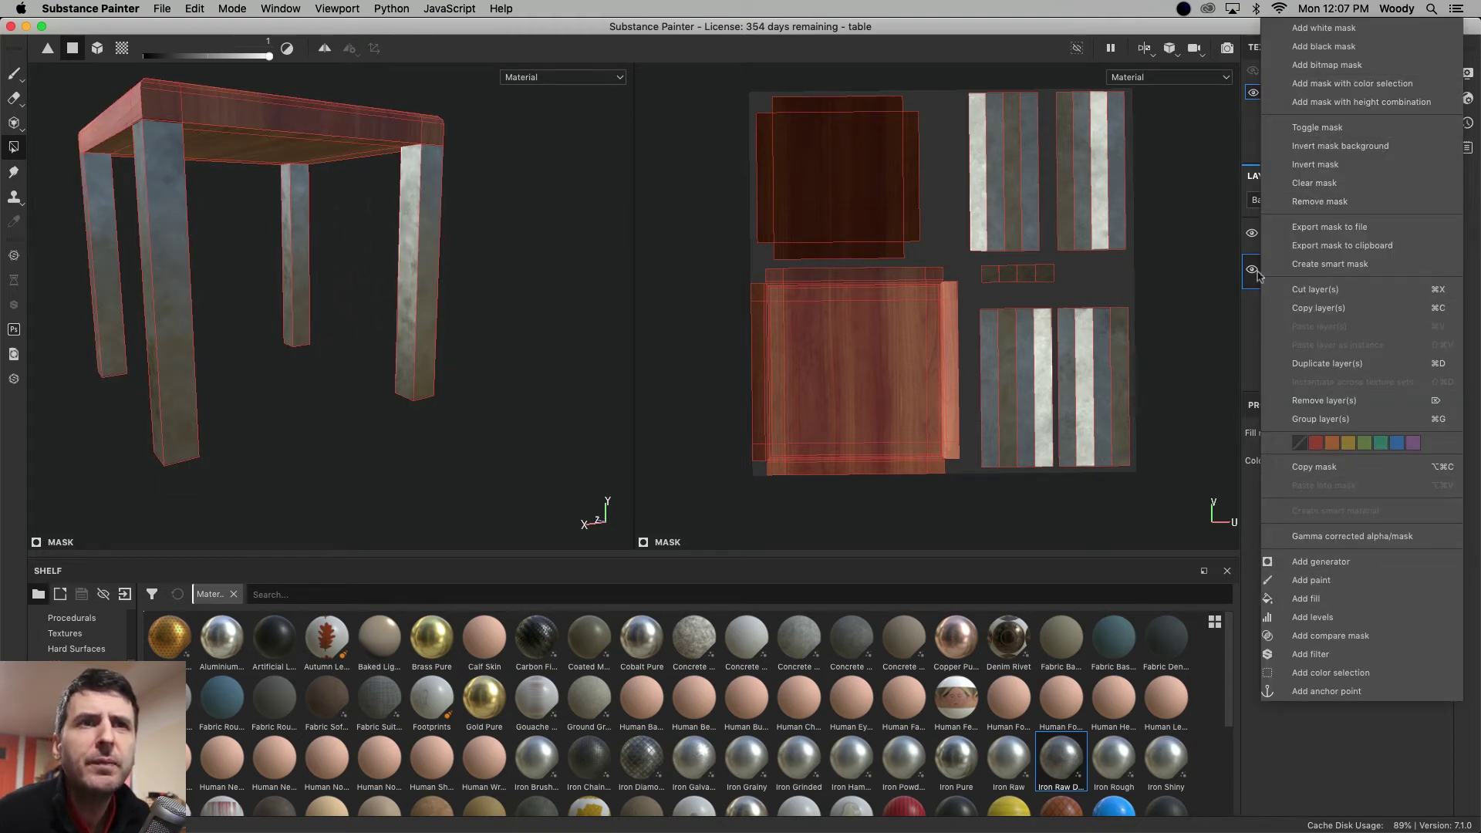
{"action": "left_click", "coordinate": [1249, 321]}
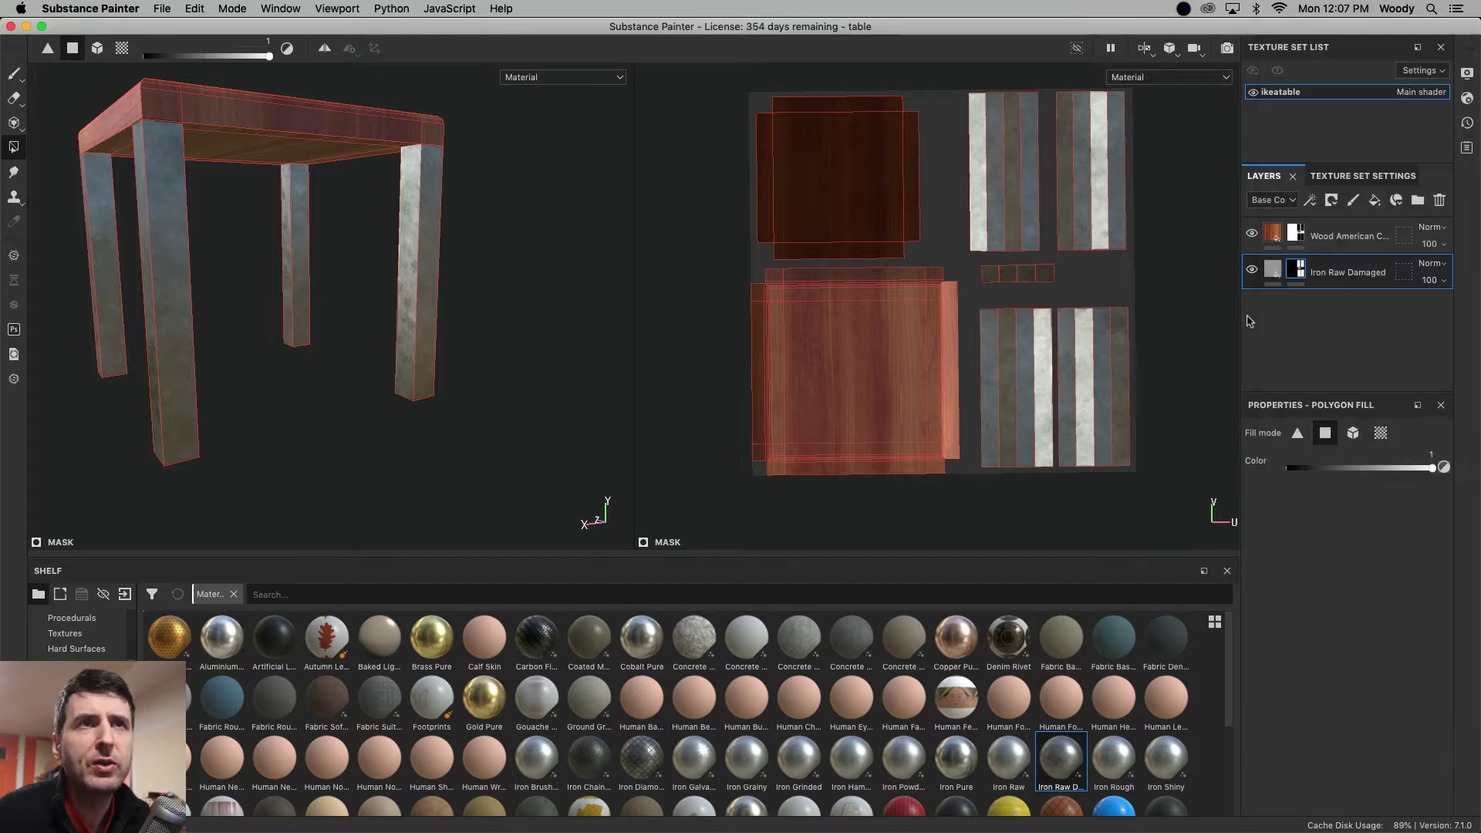
Create a new layer above Wood American Cherry and add a paint effect to it.
{"action": "left_click", "coordinate": [1346, 235]}
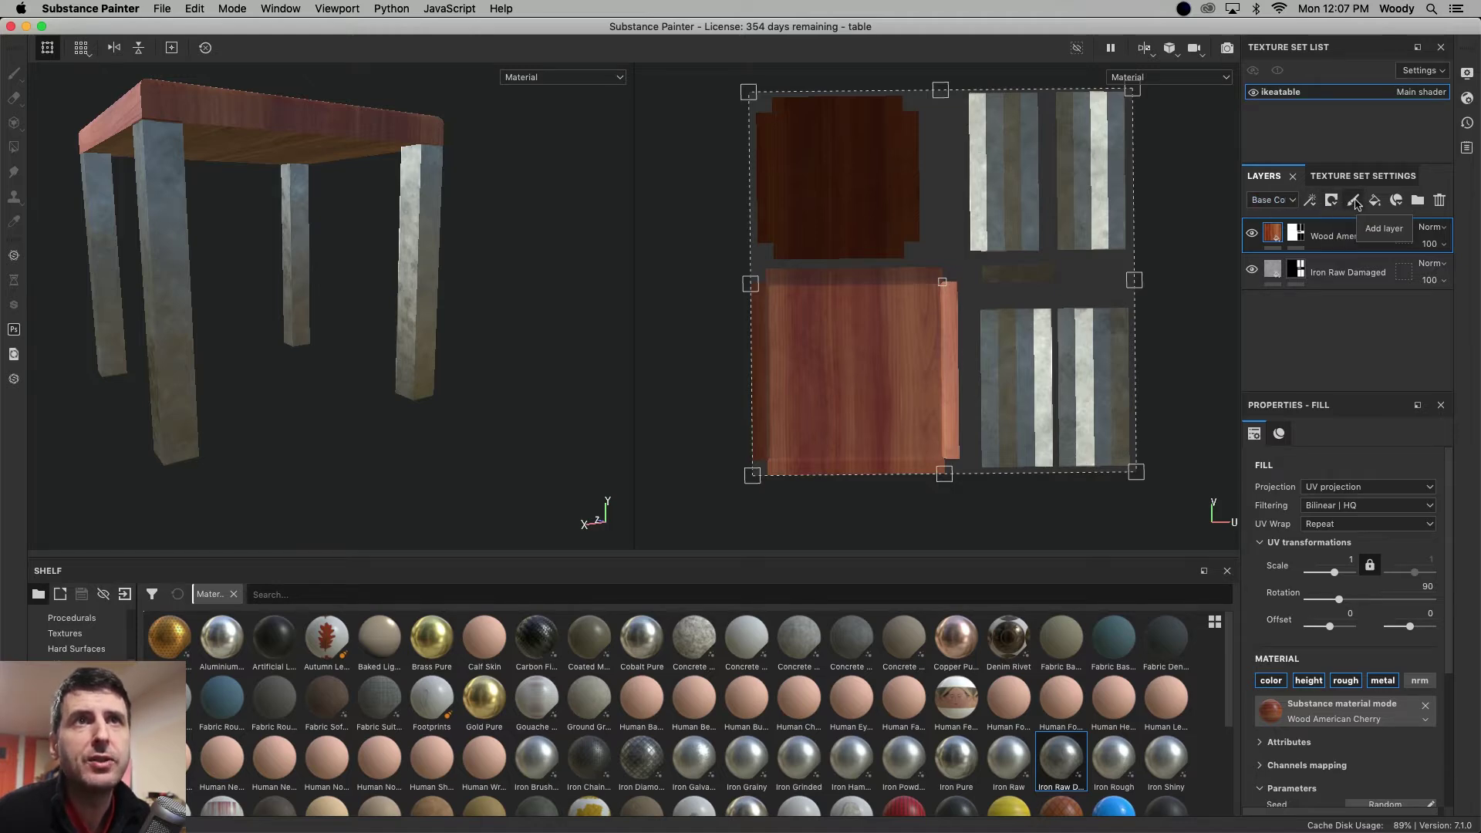
{"action": "left_click", "coordinate": [1355, 202]}
{"action": "right_click", "coordinate": [1346, 235]}
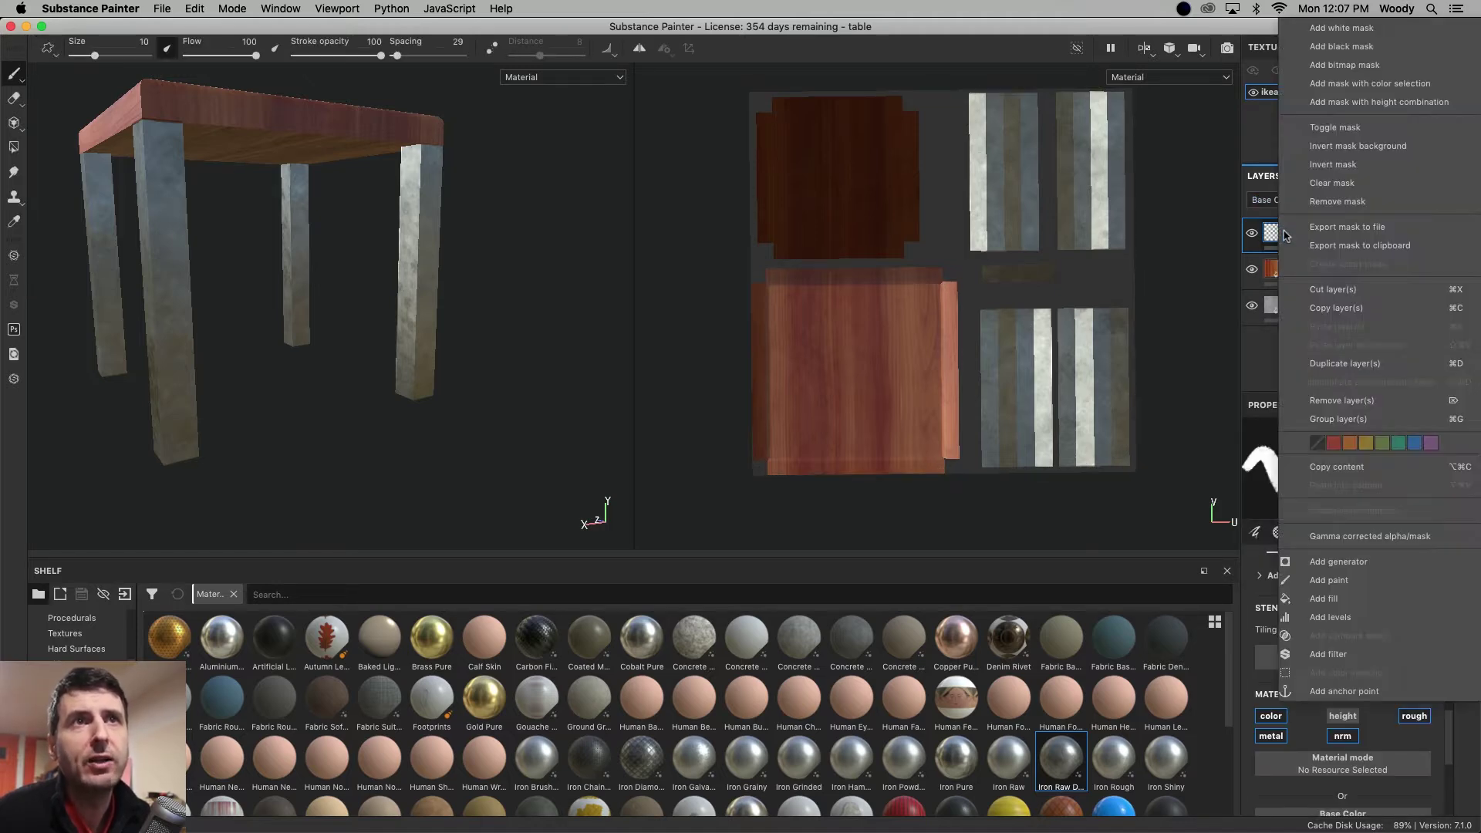
{"action": "left_click", "coordinate": [1328, 580]}
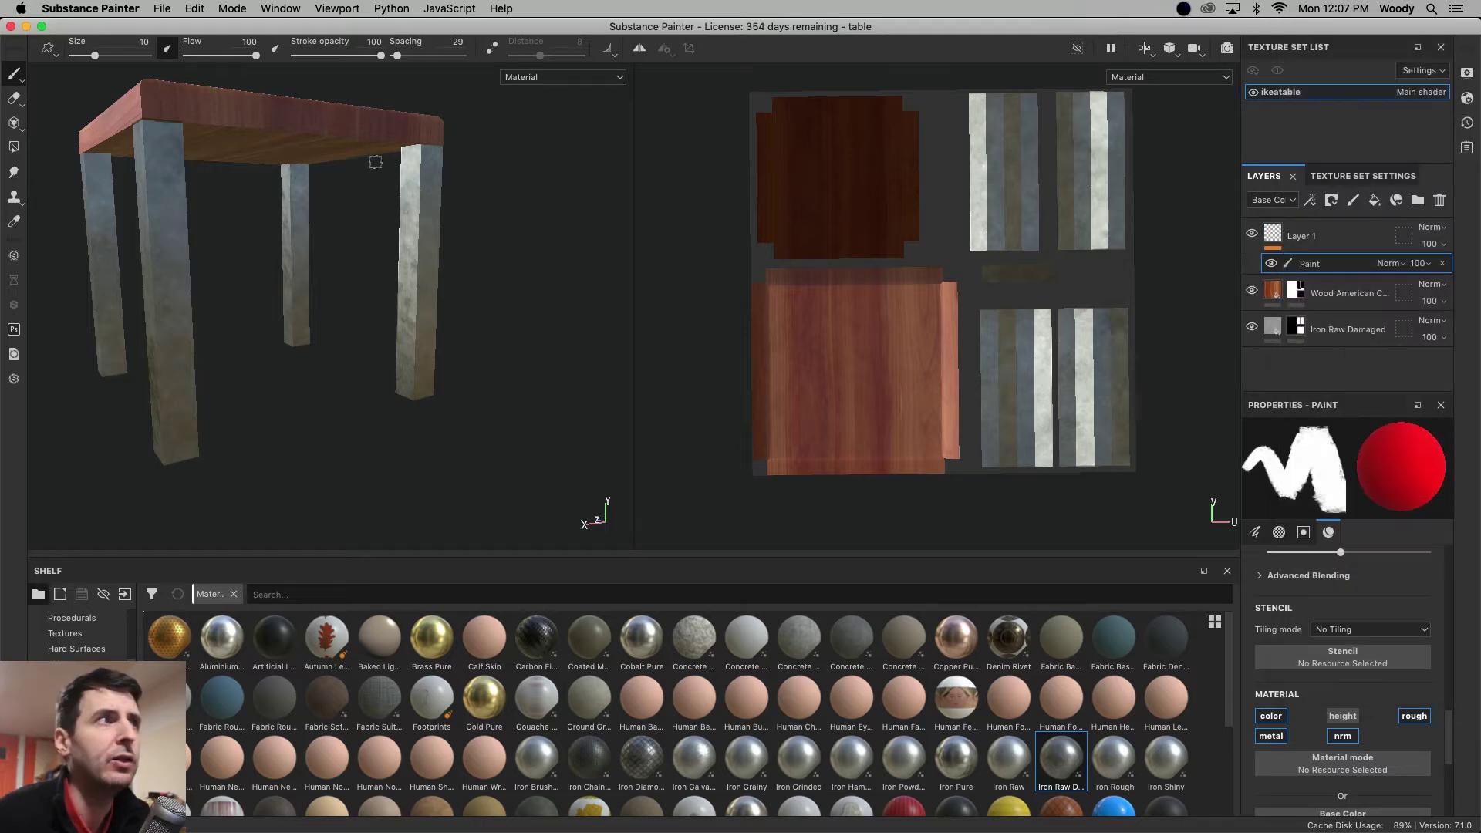
Inspect the table's top and legs from several angles and preview shelf brushes such as Artistic Soft Fingers and Cracks.
{"action": "scroll", "coordinate": [365, 198], "scroll_direction": "up", "scroll_amount": 3}
{"action": "left_click_drag", "start_coordinate": [365, 198], "coordinate": [375, 175], "text": "alt"}
{"action": "mouse_move", "coordinate": [358, 282]}
{"action": "left_mouse_down", "text": "alt"}
{"action": "mouse_move", "coordinate": [502, 265]}
{"action": "mouse_move", "coordinate": [569, 314]}
{"action": "mouse_move", "coordinate": [657, 198]}
{"action": "mouse_move", "coordinate": [420, 189]}
{"action": "mouse_move", "coordinate": [592, 270]}
{"action": "mouse_move", "coordinate": [511, 305]}
{"action": "mouse_move", "coordinate": [423, 248]}
{"action": "mouse_move", "coordinate": [373, 261]}
{"action": "mouse_move", "coordinate": [552, 278]}
{"action": "mouse_move", "coordinate": [489, 287]}
{"action": "mouse_move", "coordinate": [529, 251]}
{"action": "mouse_move", "coordinate": [608, 261]}
{"action": "mouse_move", "coordinate": [584, 262]}
{"action": "left_mouse_up", "text": "alt"}
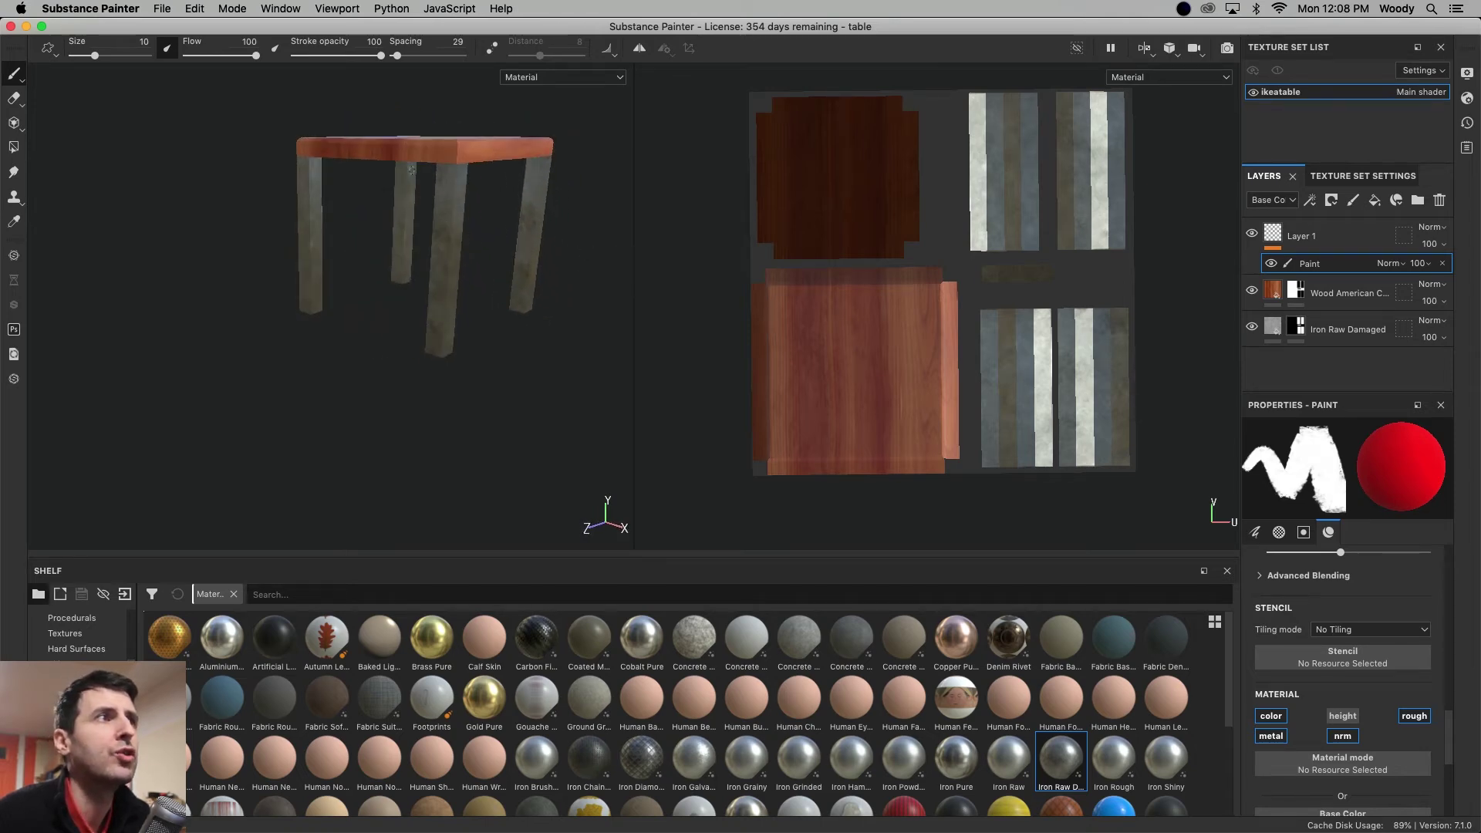
{"action": "left_click_drag", "start_coordinate": [411, 170], "coordinate": [321, 179], "text": "alt"}
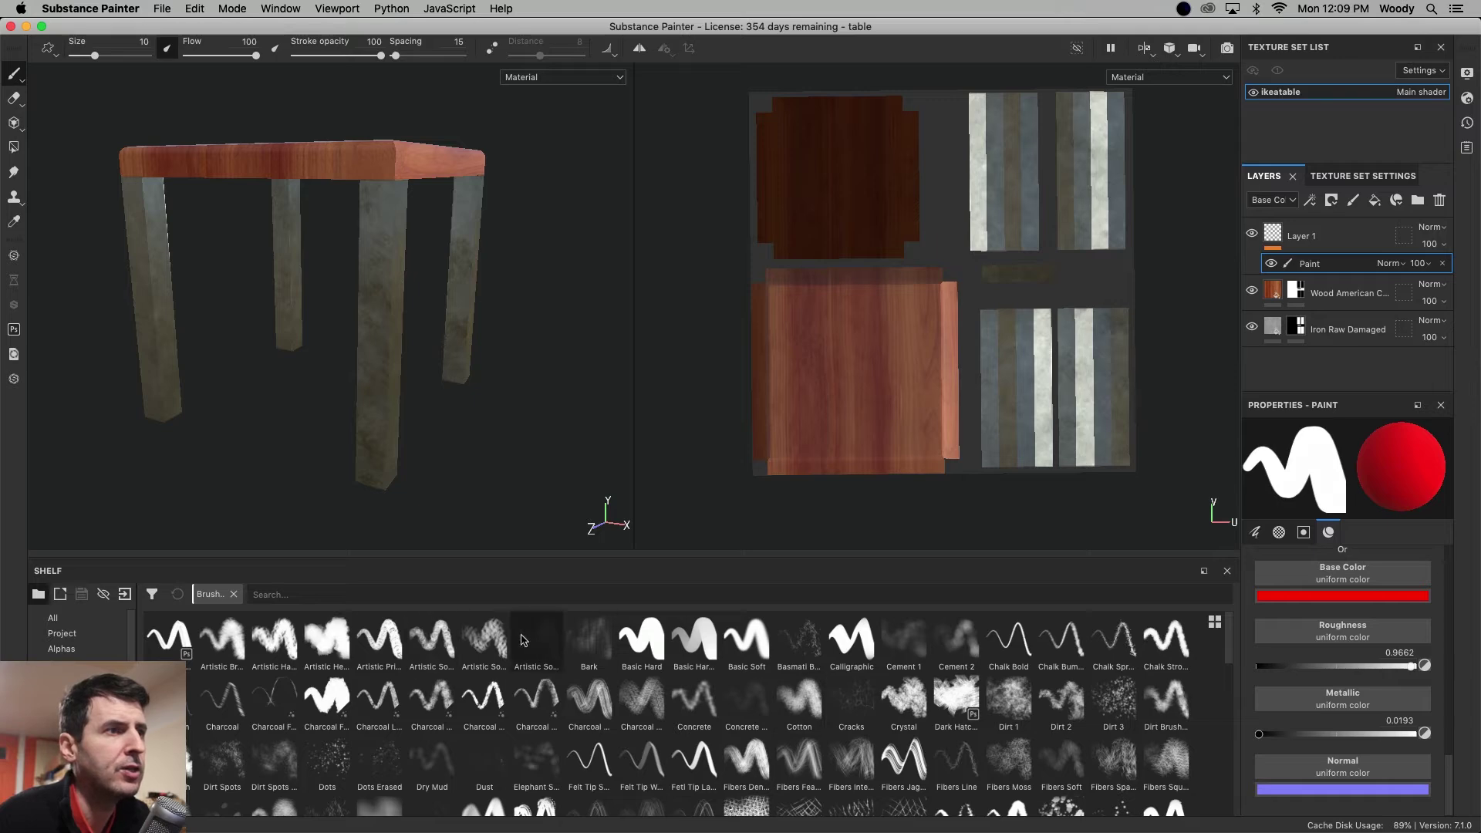
{"action": "scroll", "coordinate": [350, 310], "scroll_direction": "up", "scroll_amount": 5}
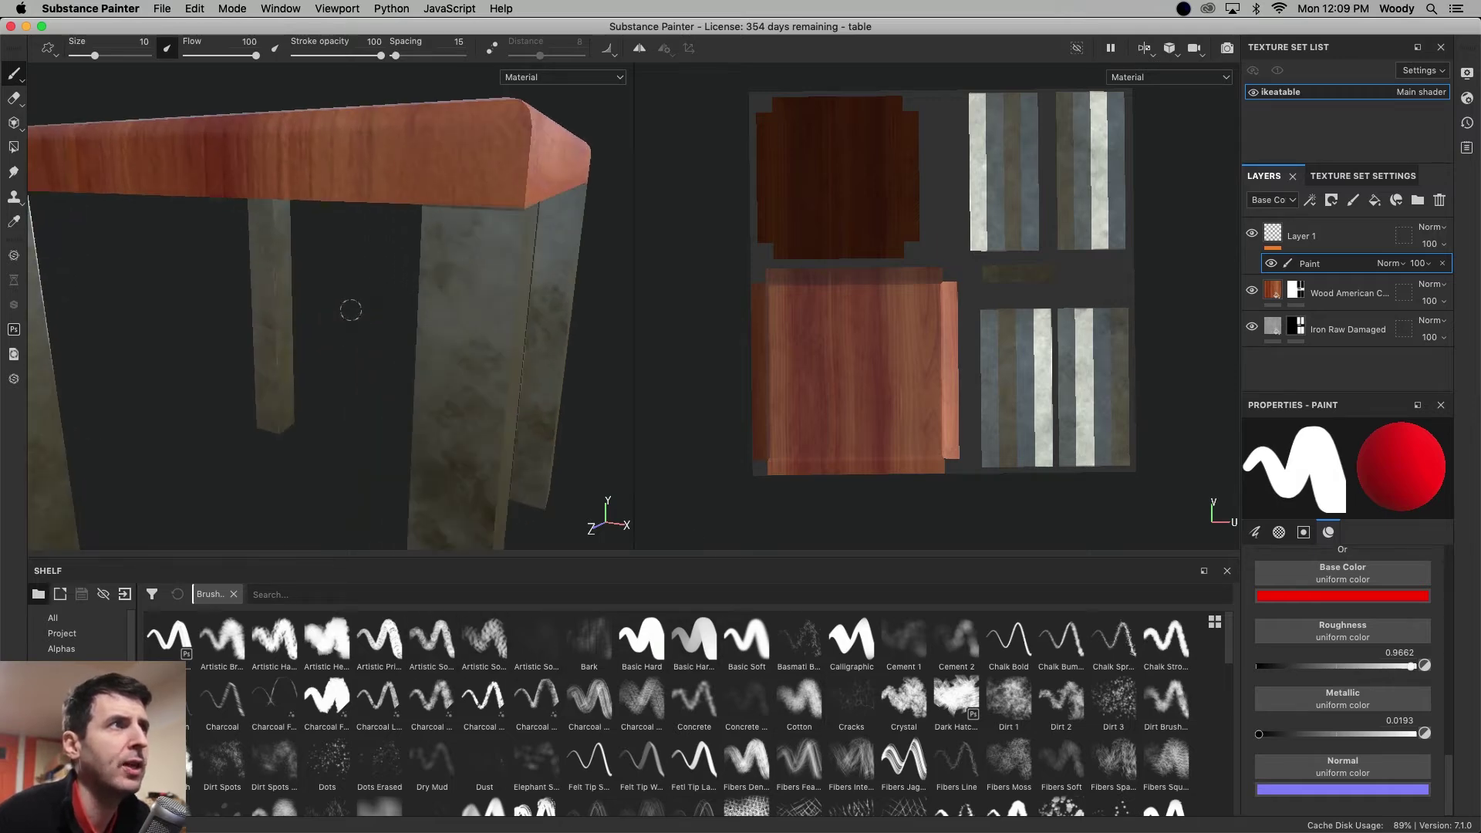
{"action": "left_click_drag", "start_coordinate": [372, 316], "coordinate": [363, 291], "text": "alt"}
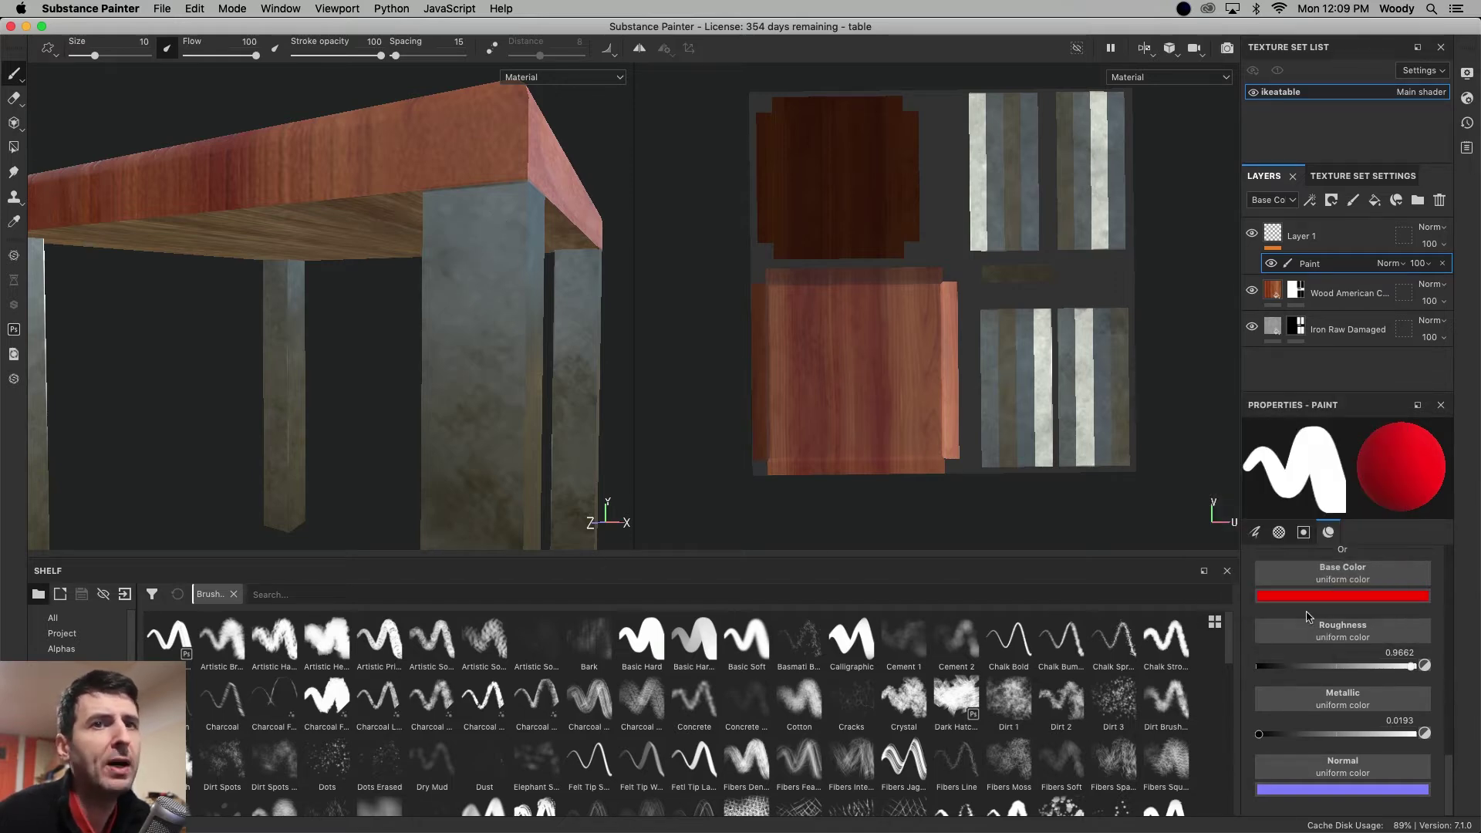
{"action": "scroll", "coordinate": [1401, 619], "scroll_direction": "up", "scroll_amount": 5}
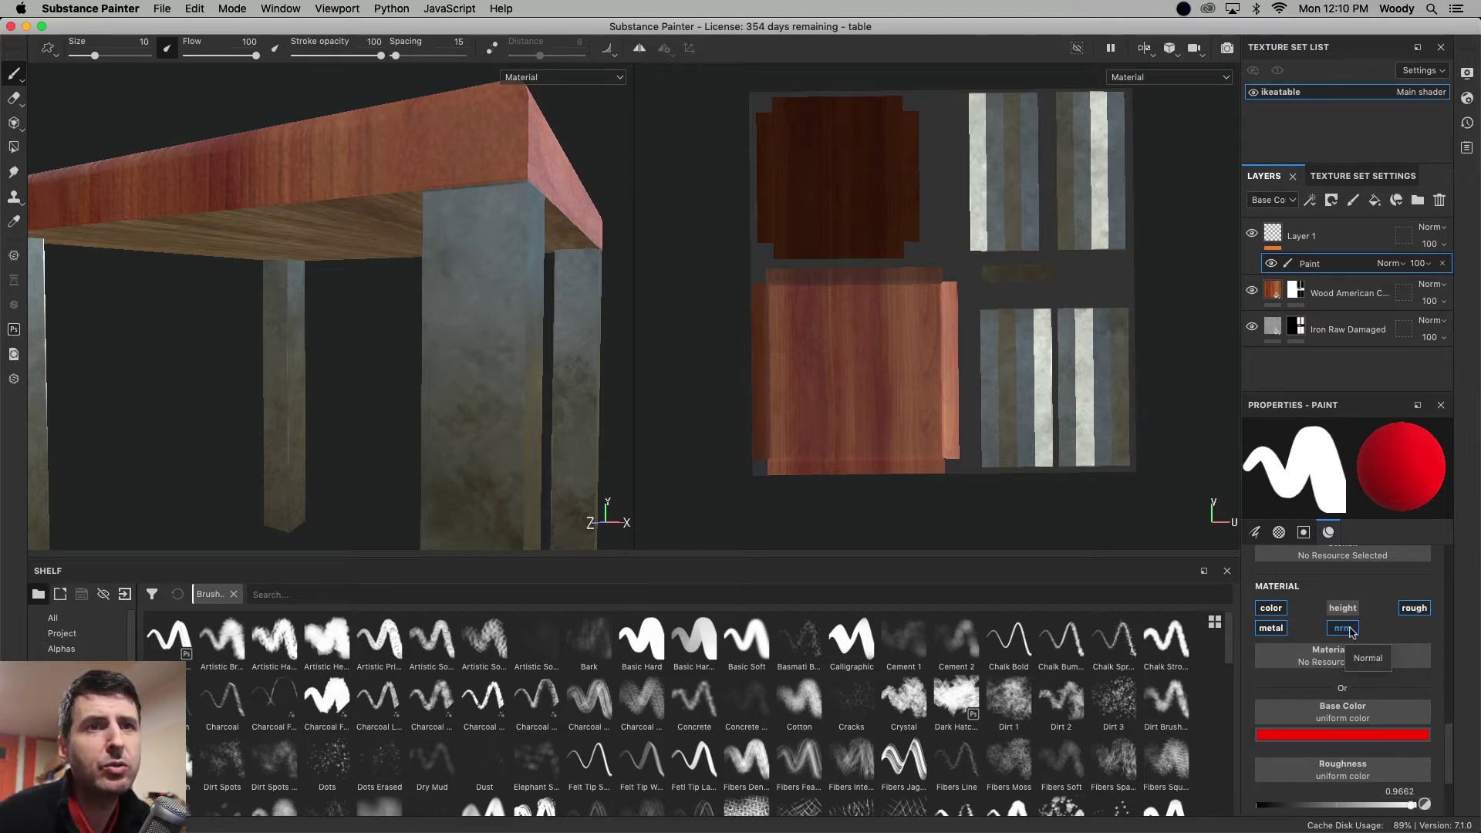
{"action": "mouse_move", "coordinate": [486, 634]}
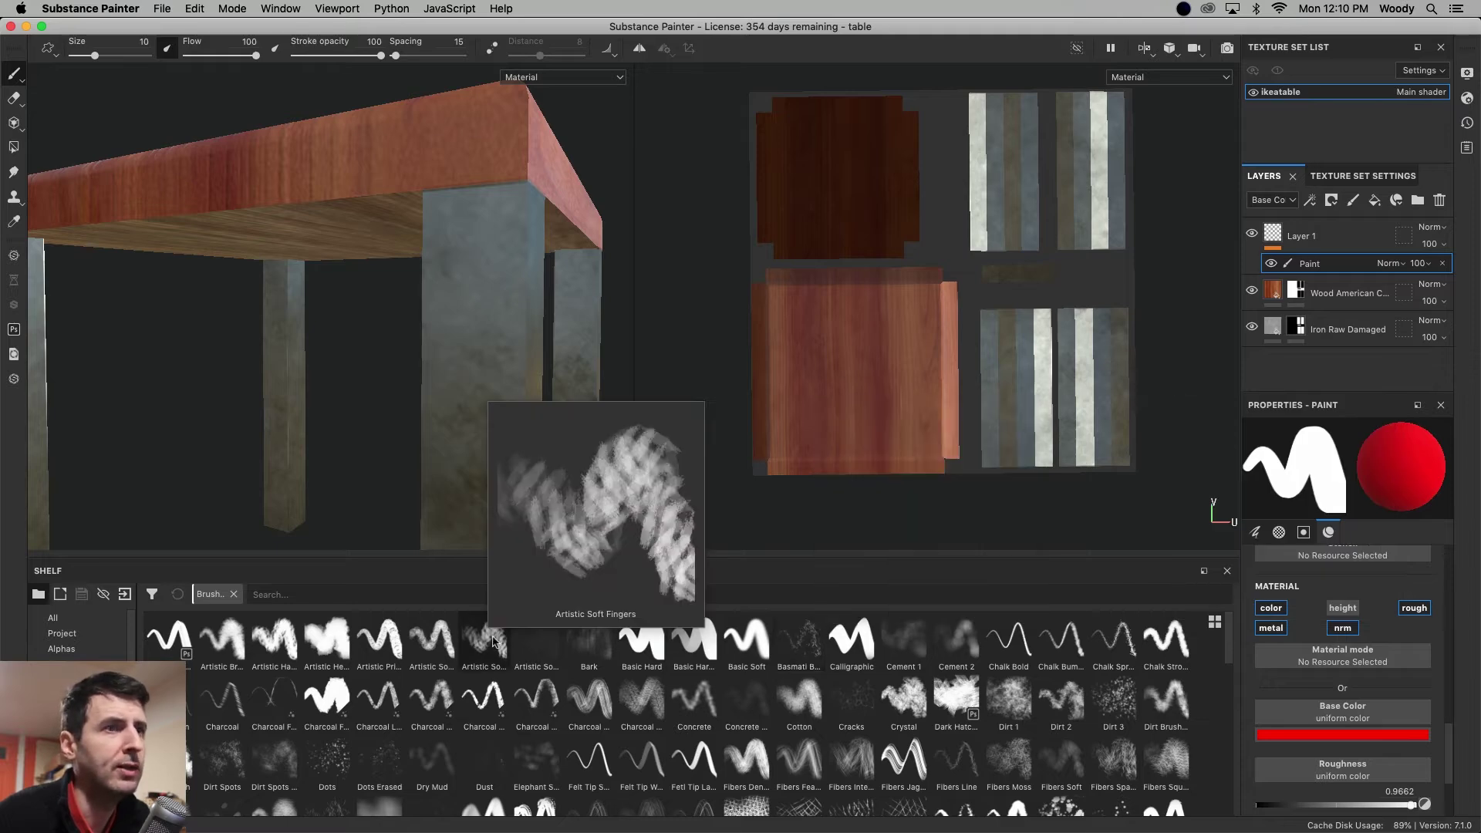
{"action": "mouse_move", "coordinate": [869, 699]}
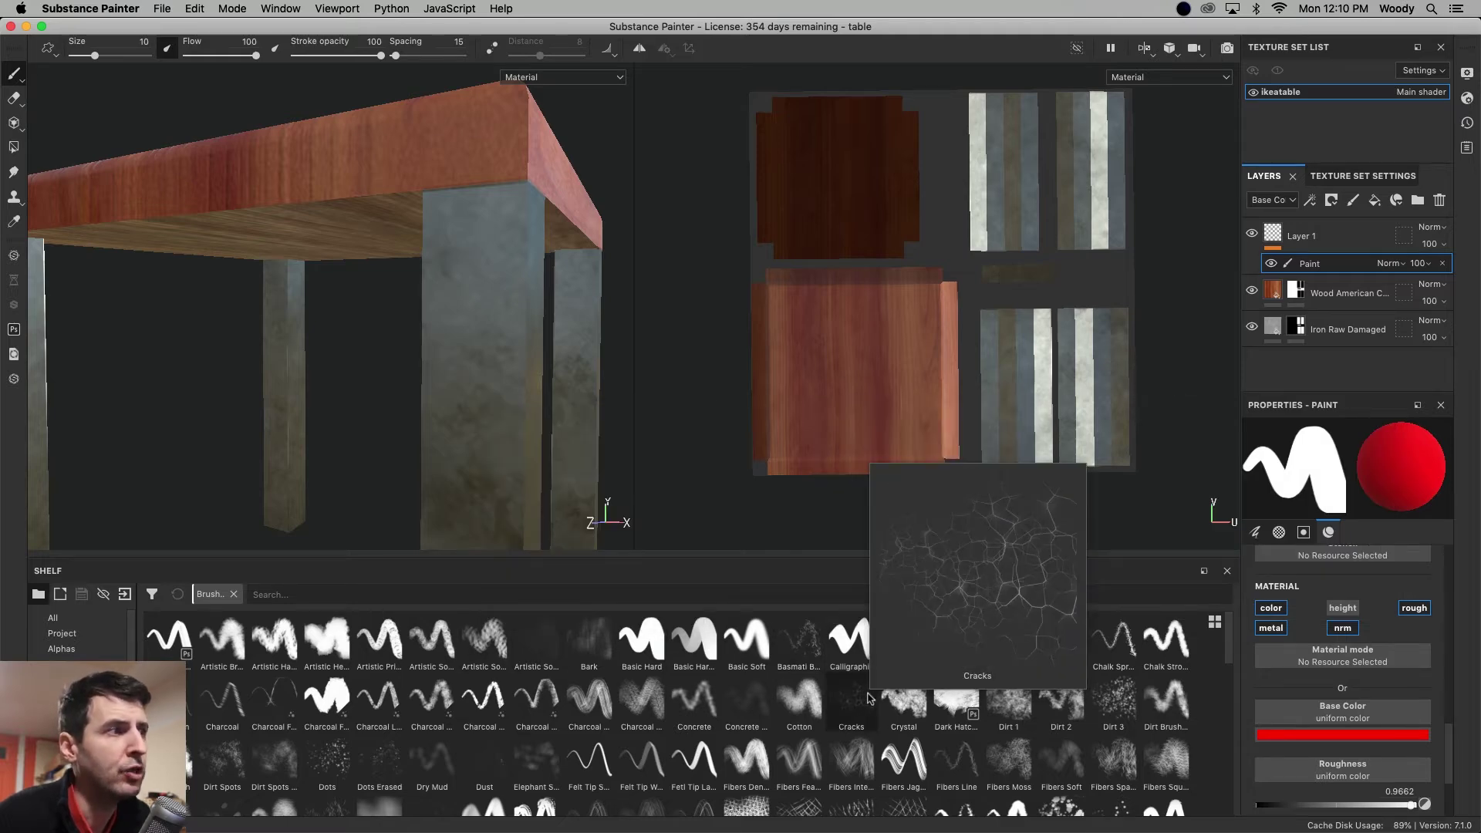
Browse the shelf's alphas and choose Fingerprint Hand Top as the brush alpha.
{"action": "left_click", "coordinate": [61, 649]}
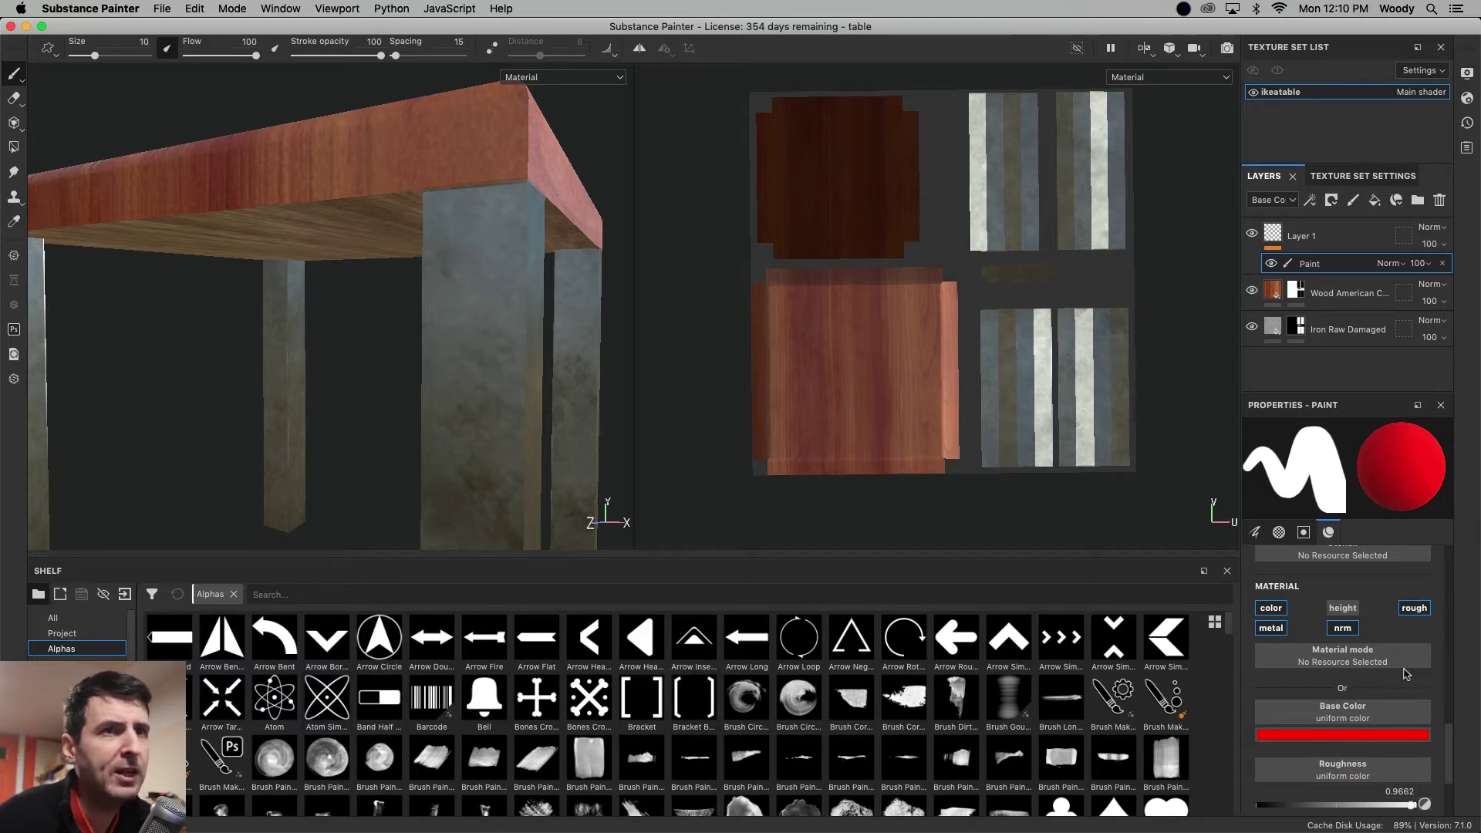
{"action": "scroll", "coordinate": [613, 742], "scroll_direction": "down", "scroll_amount": 3}
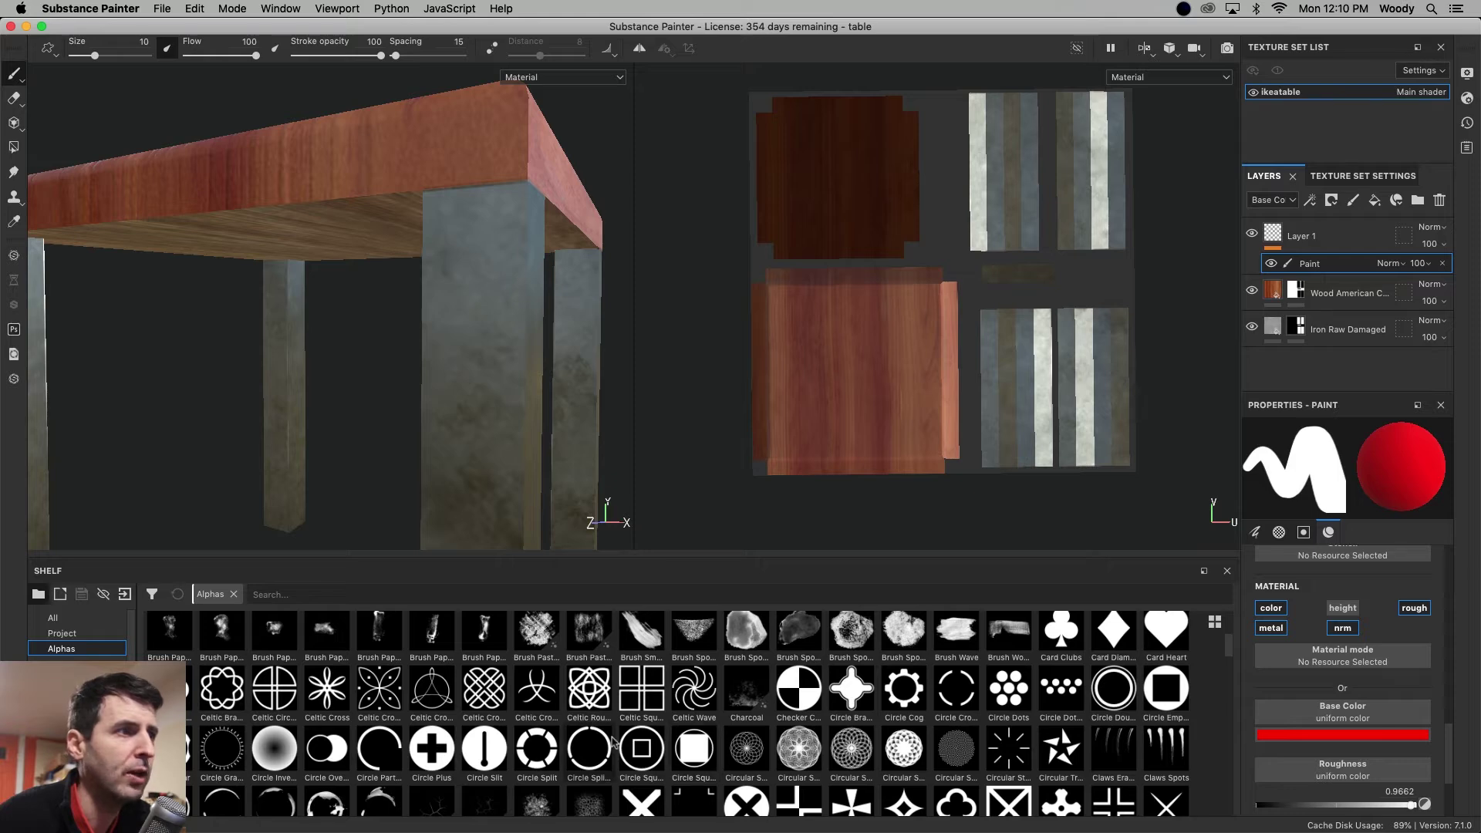
{"action": "mouse_move", "coordinate": [613, 741]}
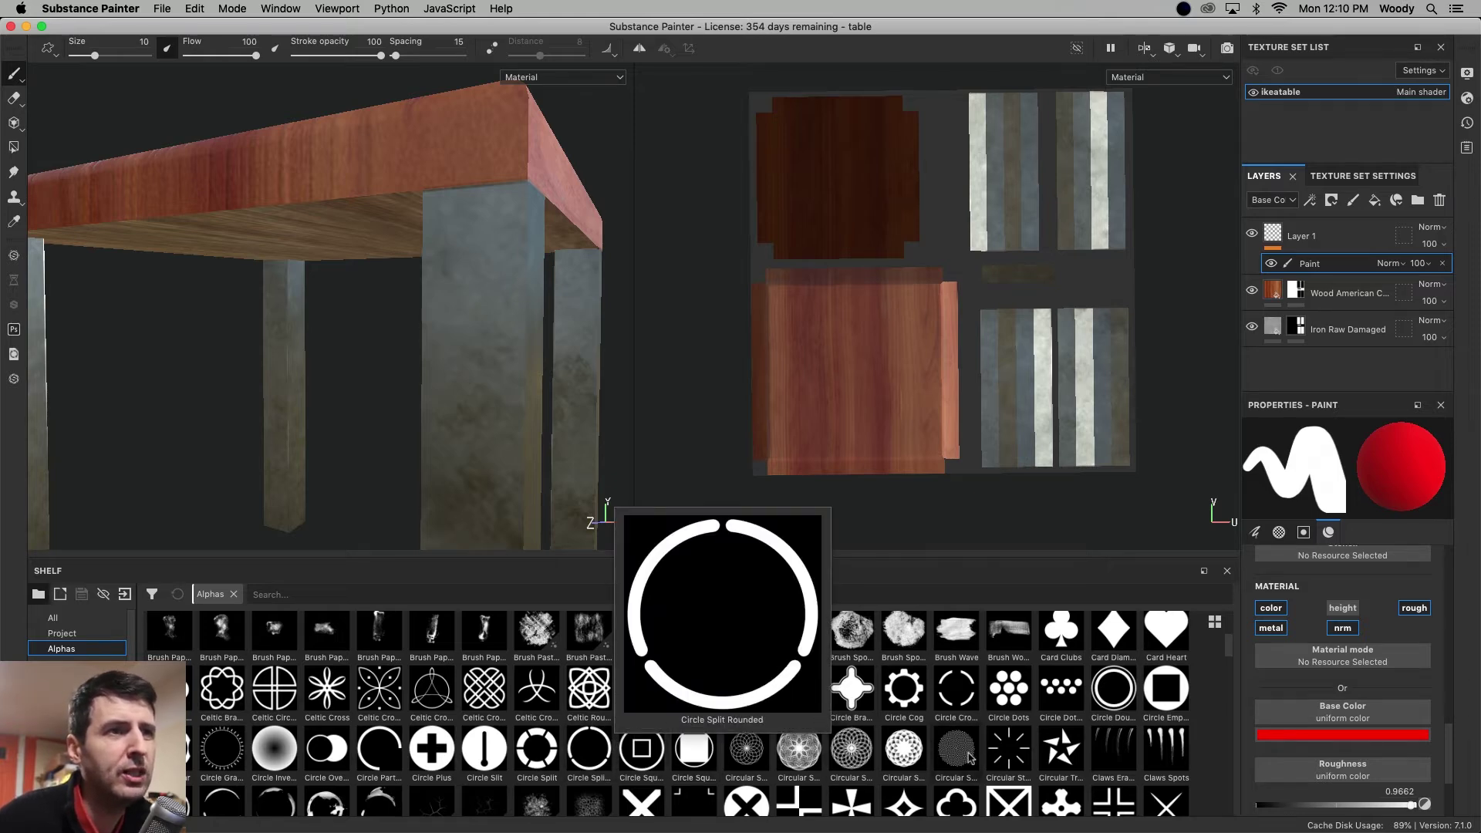
{"action": "scroll", "coordinate": [768, 733], "scroll_direction": "down", "scroll_amount": 3}
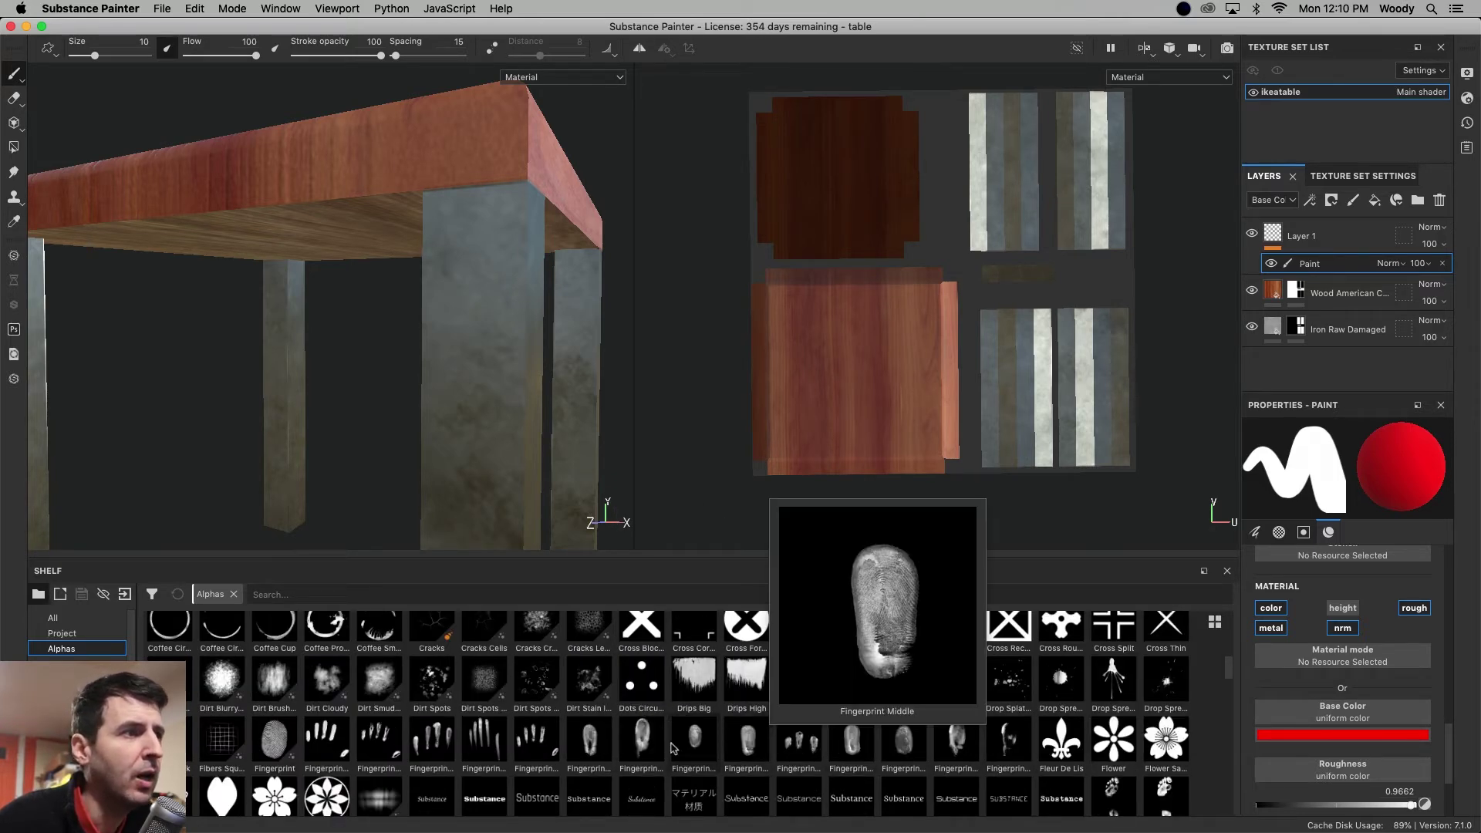
{"action": "scroll", "coordinate": [1355, 721], "scroll_direction": "up", "scroll_amount": 10}
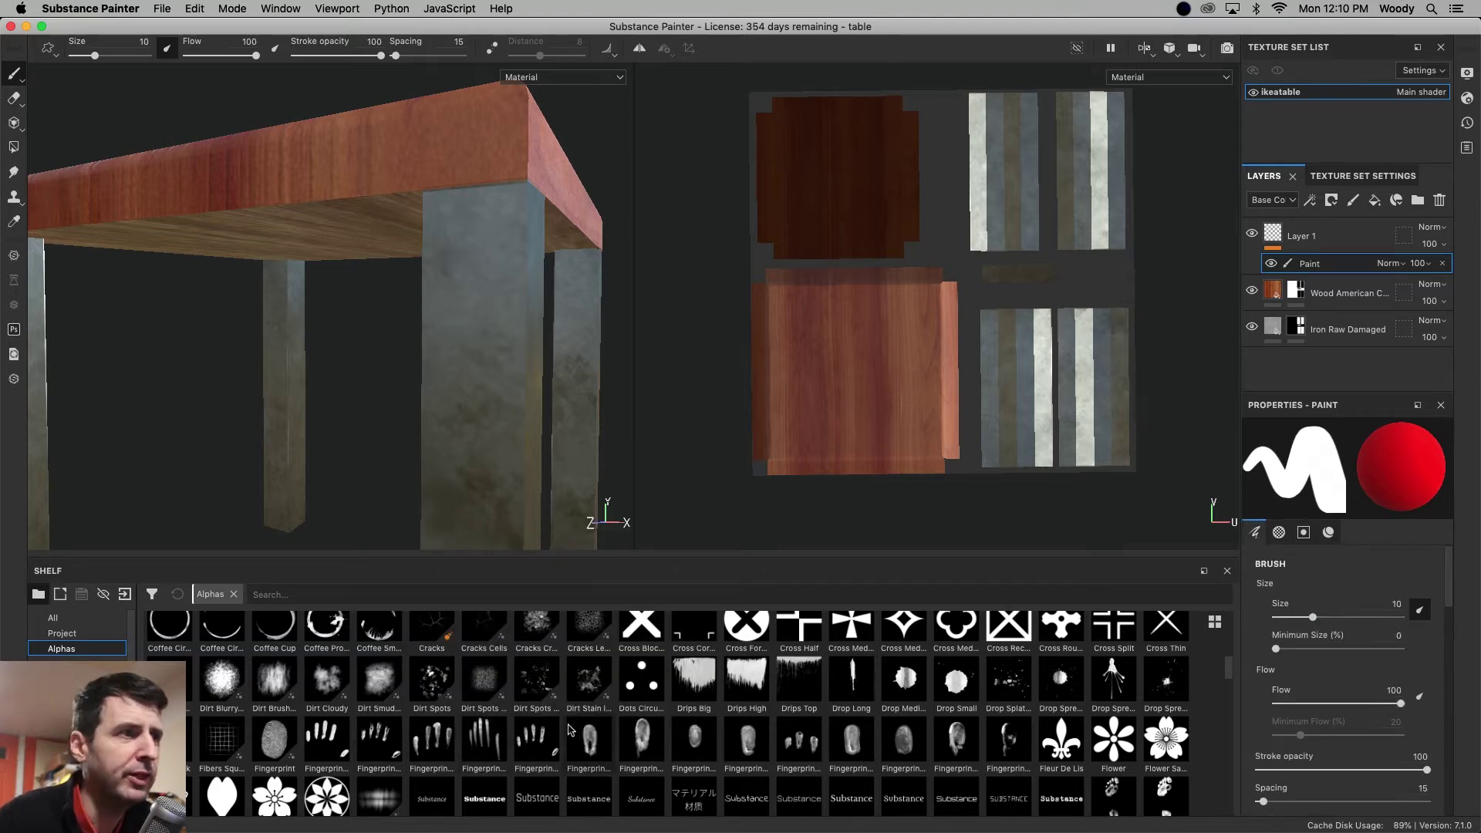
{"action": "left_click", "coordinate": [534, 742]}
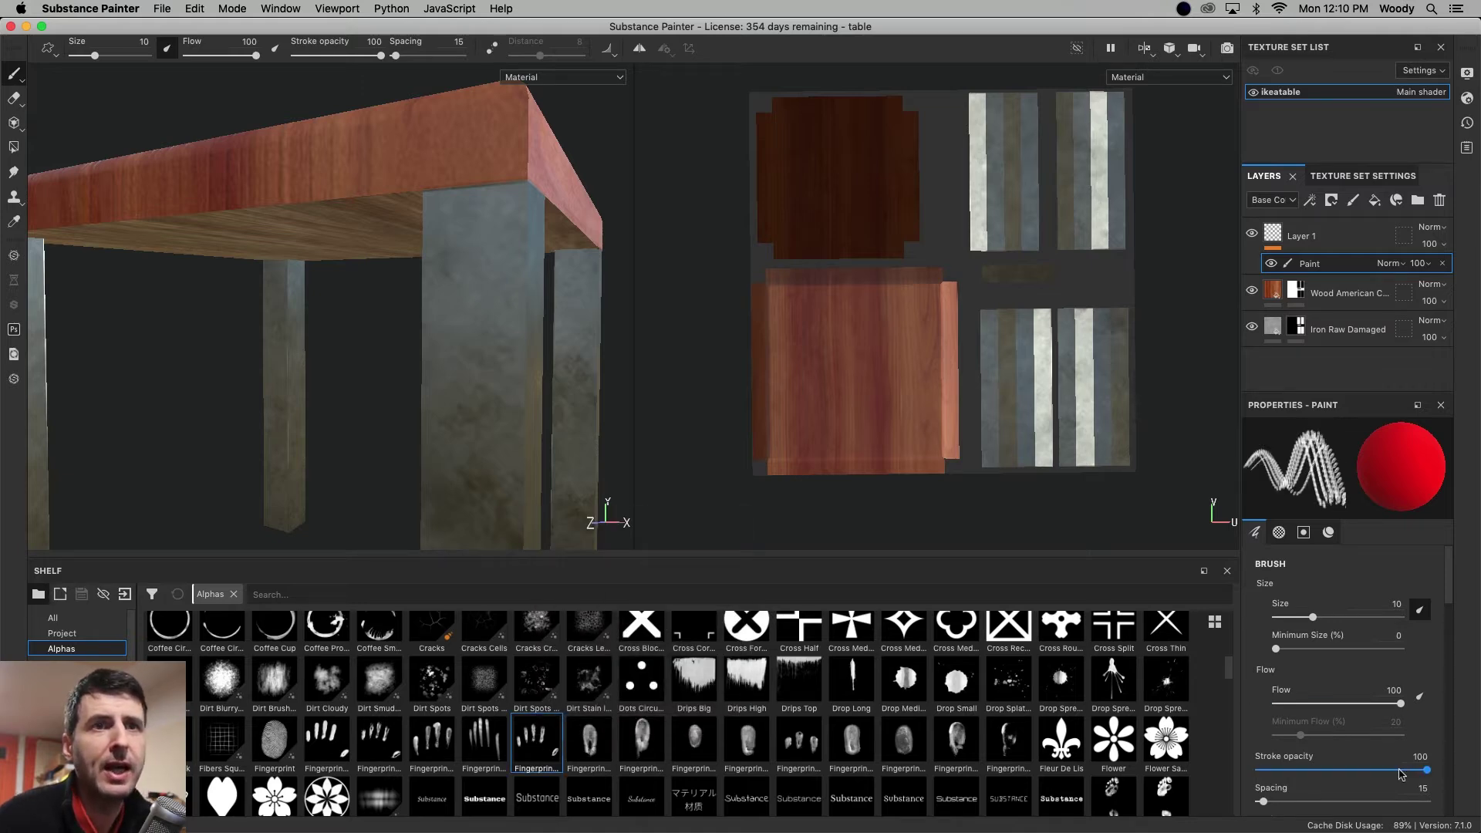
Set the red paint material's metallic to 0.1159 and its roughness to 0.1836.
{"action": "scroll", "coordinate": [1401, 768], "scroll_direction": "down", "scroll_amount": 10}
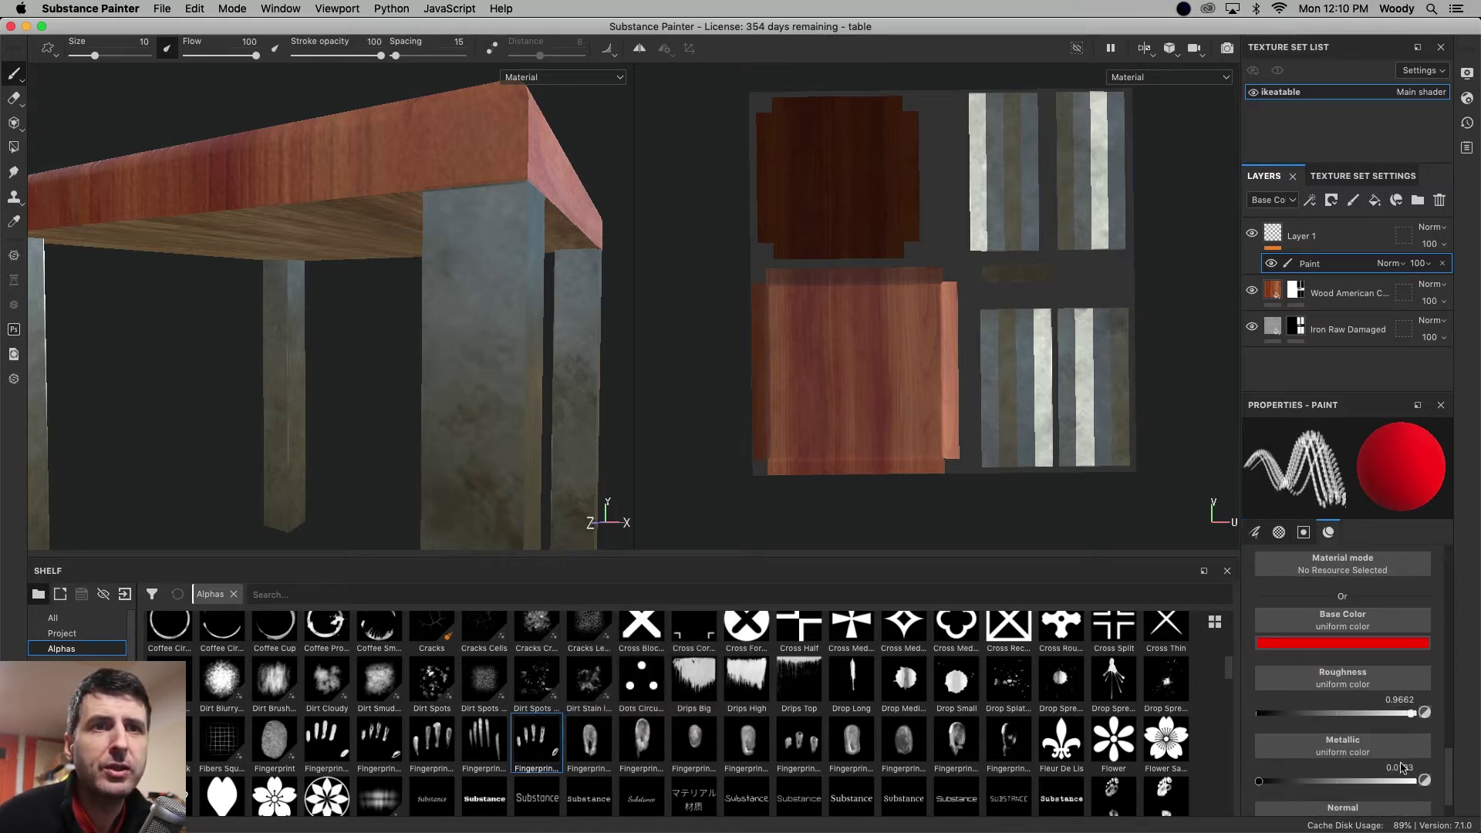
{"action": "left_click_drag", "start_coordinate": [1257, 785], "coordinate": [1273, 782]}
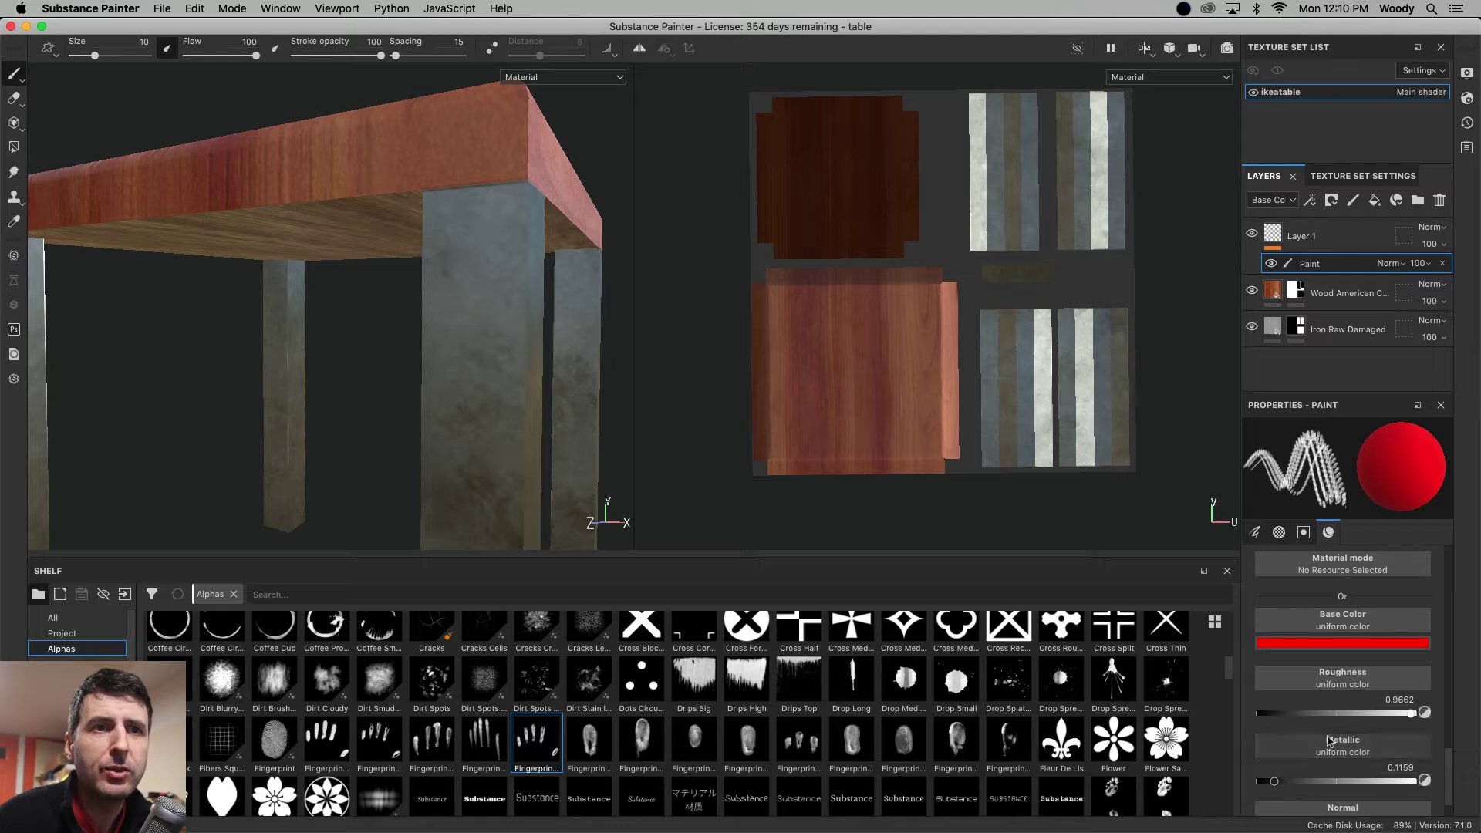
{"action": "left_click_drag", "start_coordinate": [1340, 713], "coordinate": [1275, 714]}
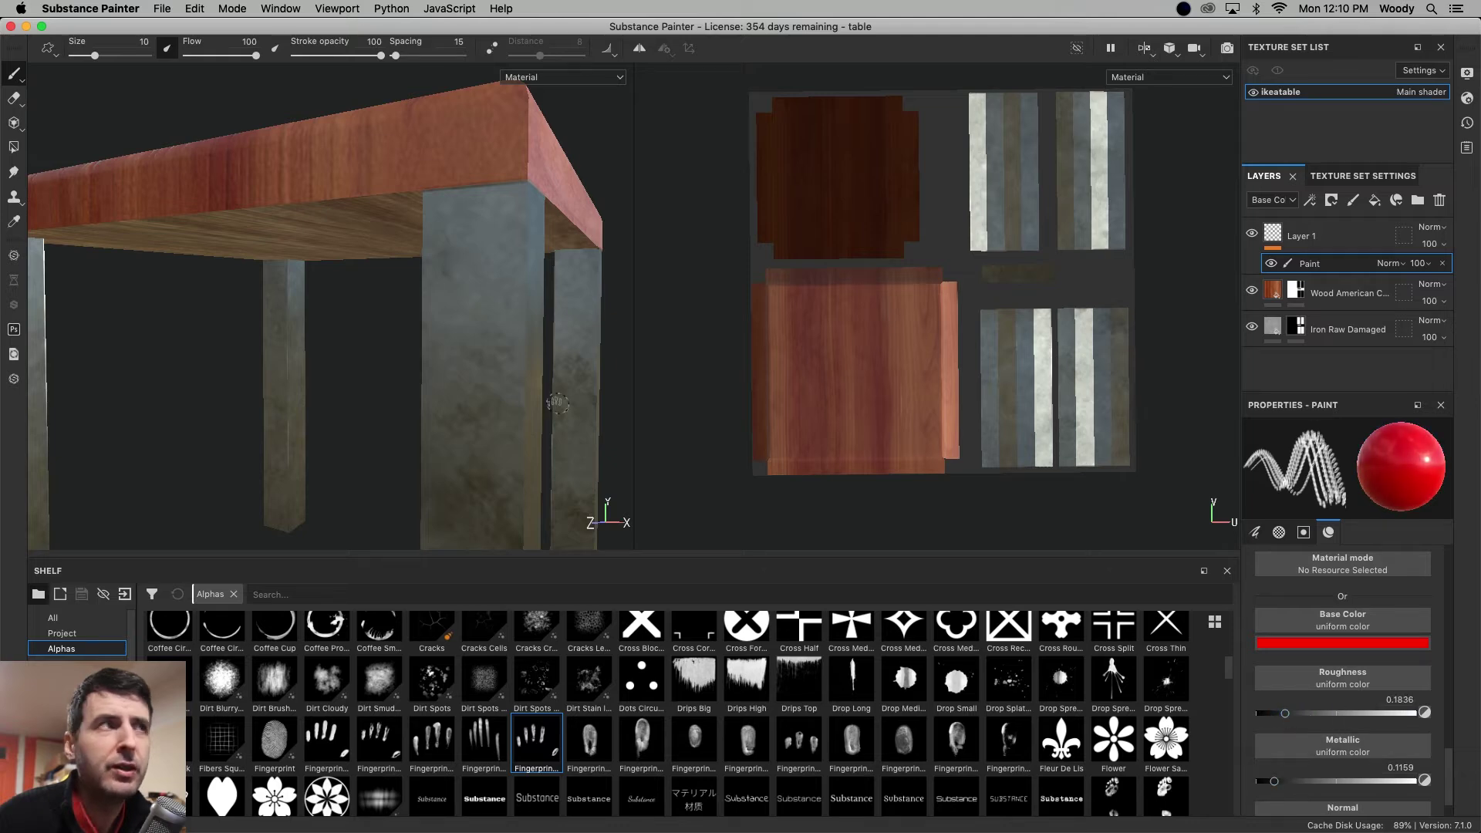
Bring the whole tabletop into view and set the brush size to 43.7.
{"action": "left_click_drag", "start_coordinate": [380, 352], "coordinate": [415, 390], "text": "alt"}
{"action": "scroll", "coordinate": [1349, 648], "scroll_direction": "up", "scroll_amount": 5}
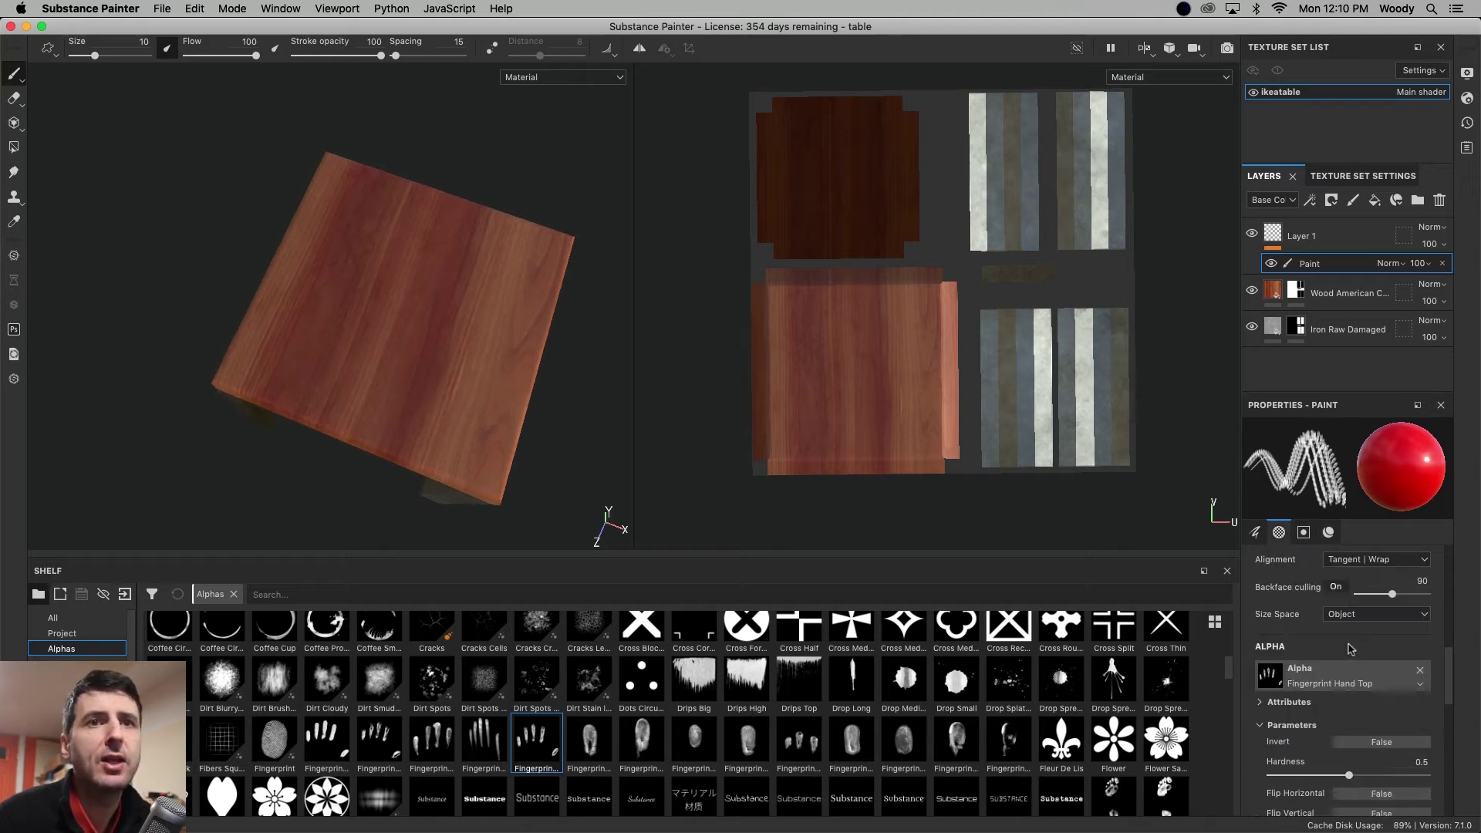
{"action": "scroll", "coordinate": [1349, 647], "scroll_direction": "up", "scroll_amount": 5}
{"action": "left_click_drag", "start_coordinate": [1313, 617], "coordinate": [1356, 617]}
Try different hand fingerprint alphas as red stamps on the tabletop, undoing each stamp.
{"action": "left_click", "coordinate": [400, 360]}
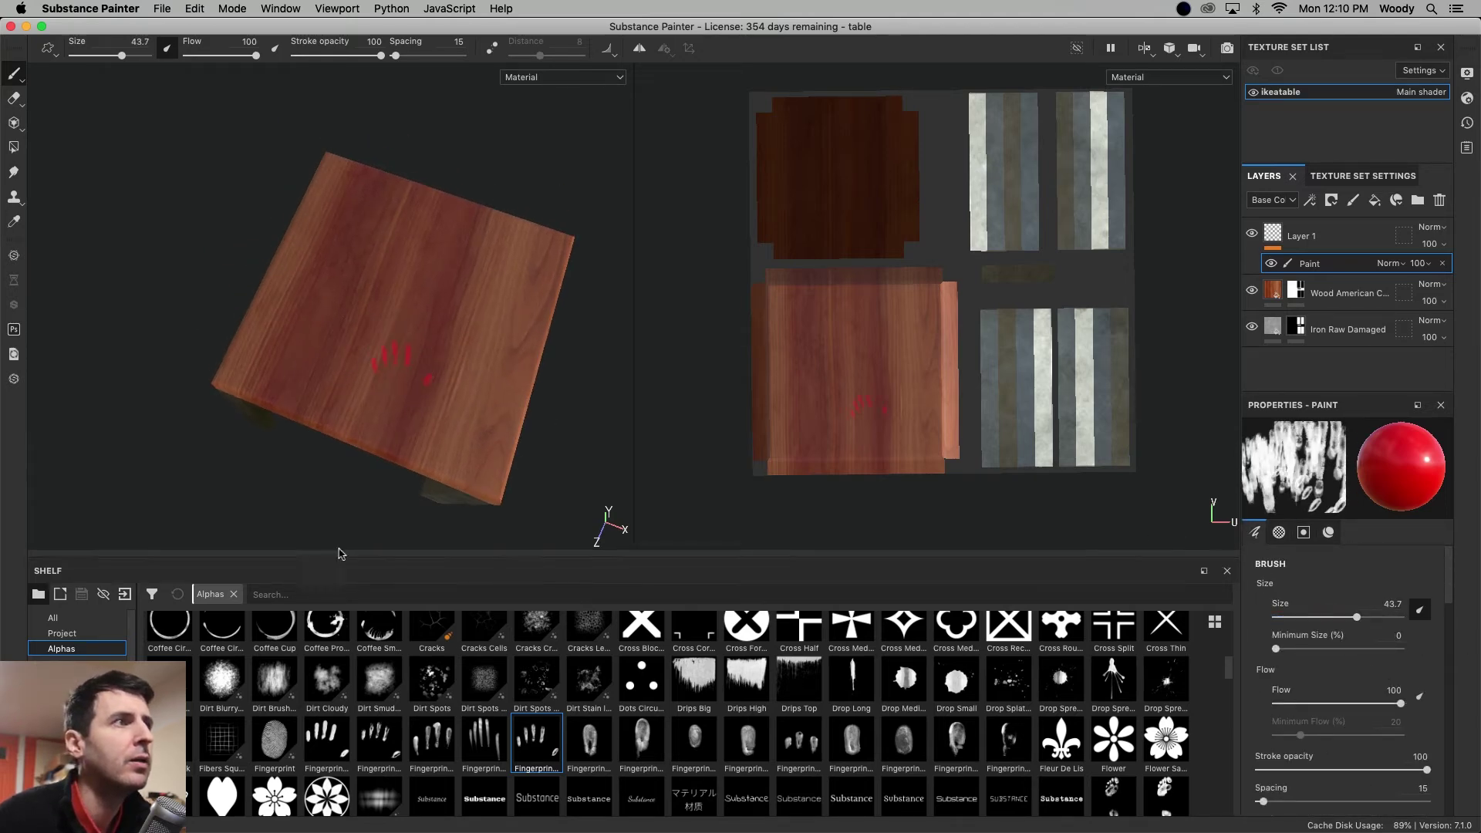
{"action": "mouse_move", "coordinate": [209, 439]}
{"action": "left_mouse_down", "text": "alt"}
{"action": "mouse_move", "coordinate": [324, 383]}
{"action": "mouse_move", "coordinate": [310, 313]}
{"action": "mouse_move", "coordinate": [224, 363]}
{"action": "mouse_move", "coordinate": [382, 424]}
{"action": "mouse_move", "coordinate": [471, 388]}
{"action": "mouse_move", "coordinate": [423, 404]}
{"action": "left_mouse_up", "text": "alt"}
{"action": "key", "text": "super+z"}
{"action": "left_click", "coordinate": [483, 741]}
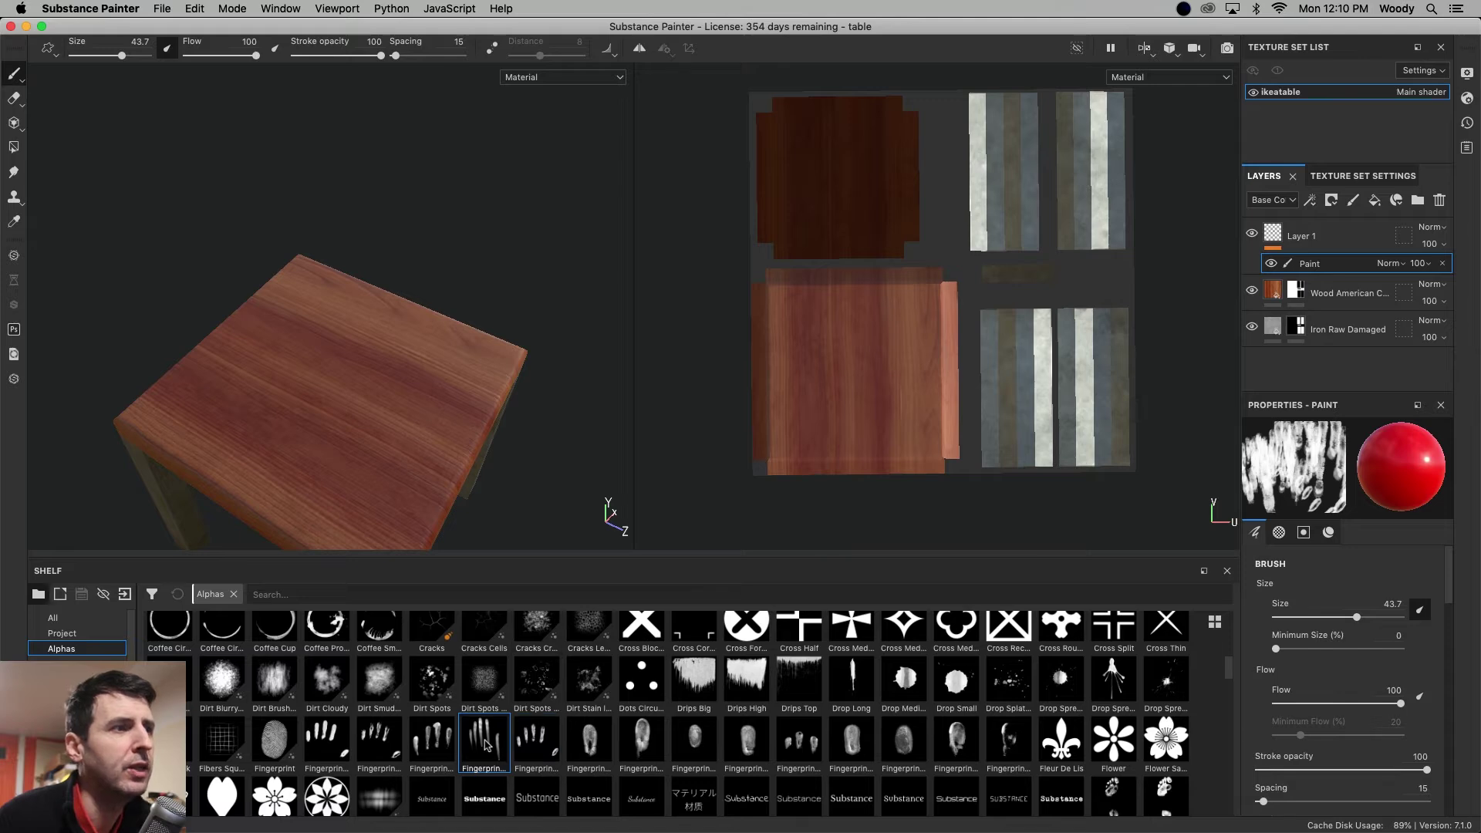
{"action": "left_click", "coordinate": [329, 399]}
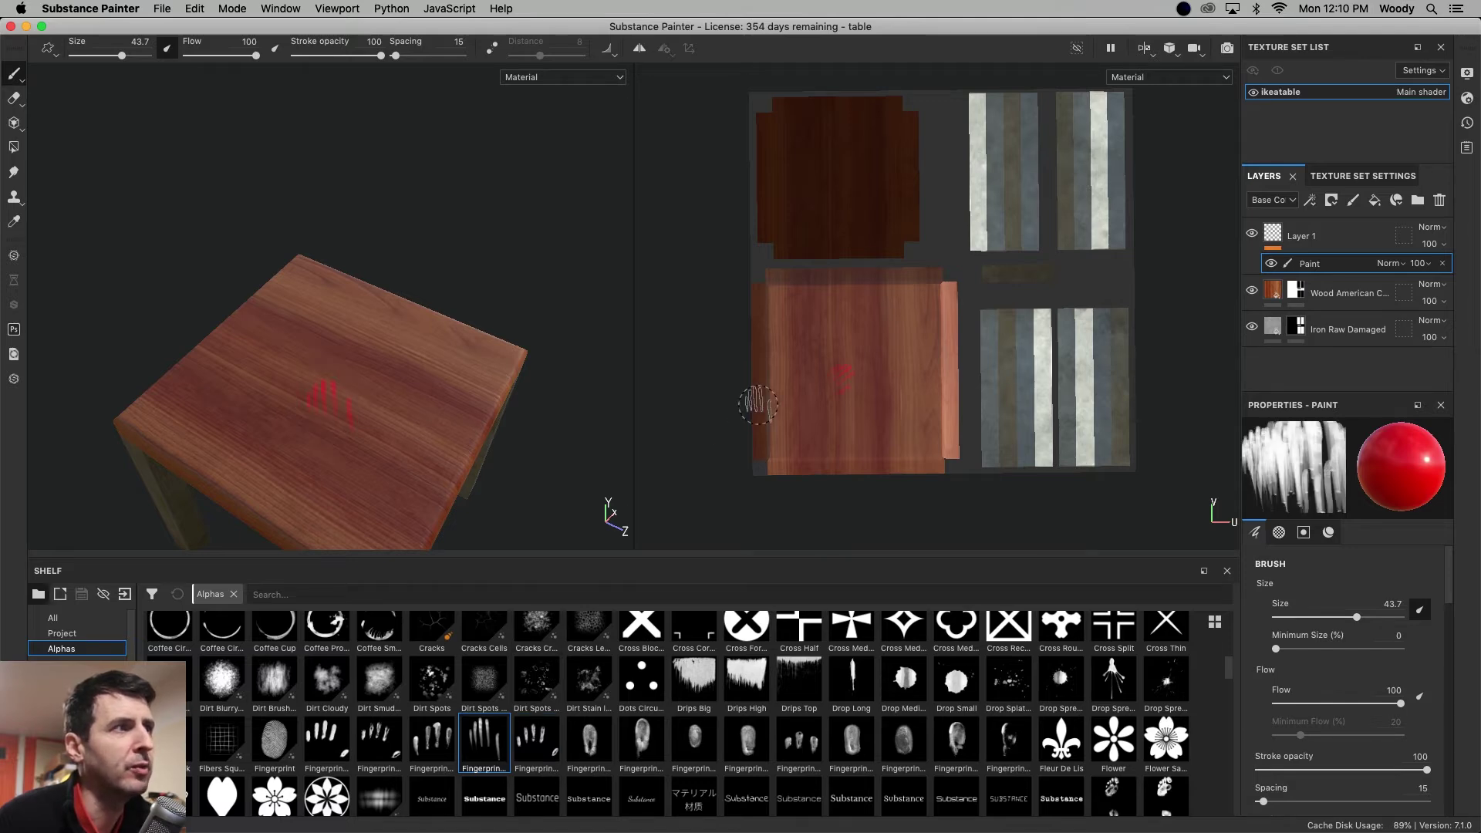
{"action": "key", "text": "super+z"}
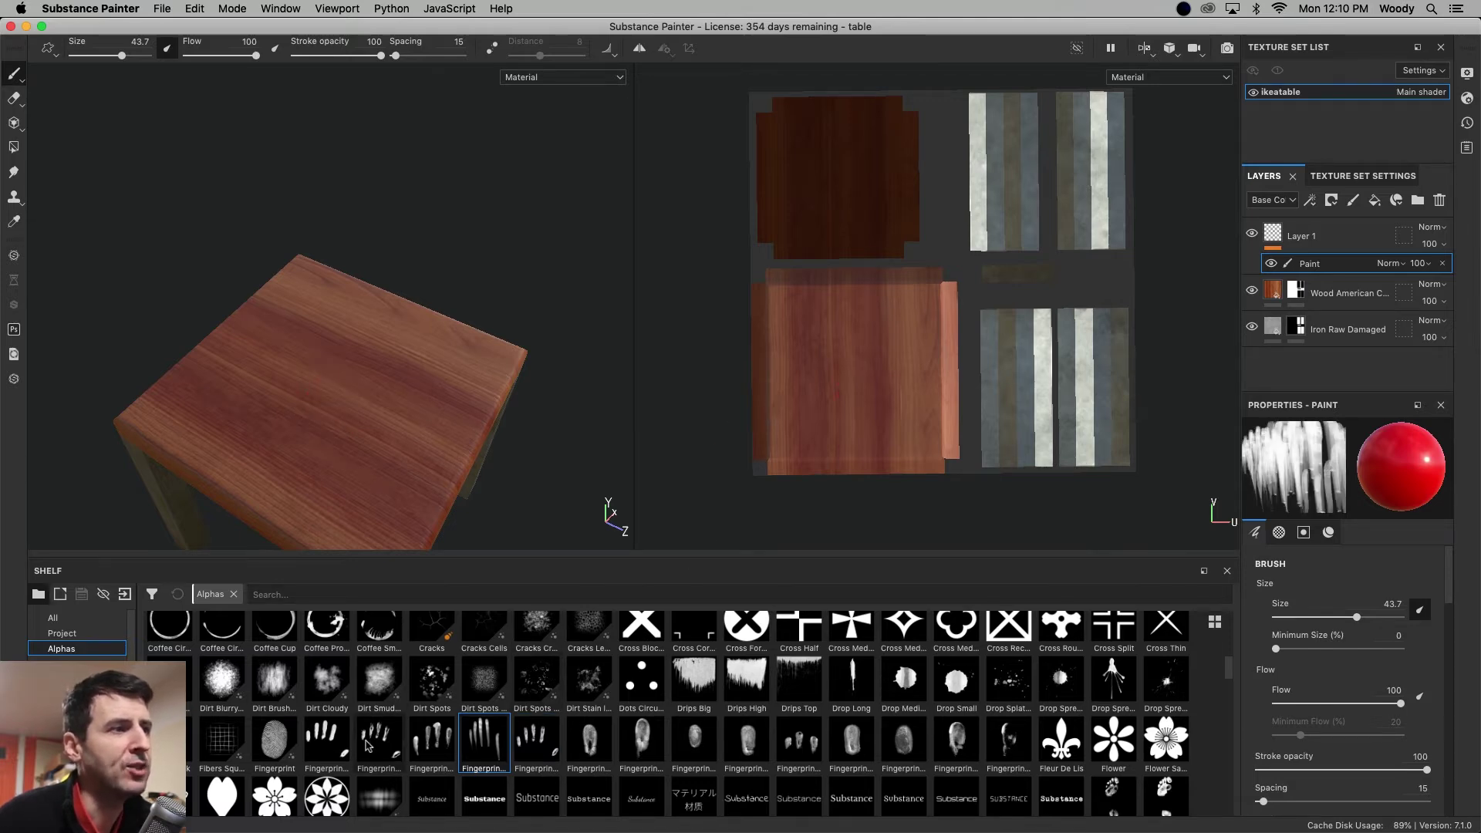
{"action": "left_click", "coordinate": [369, 741]}
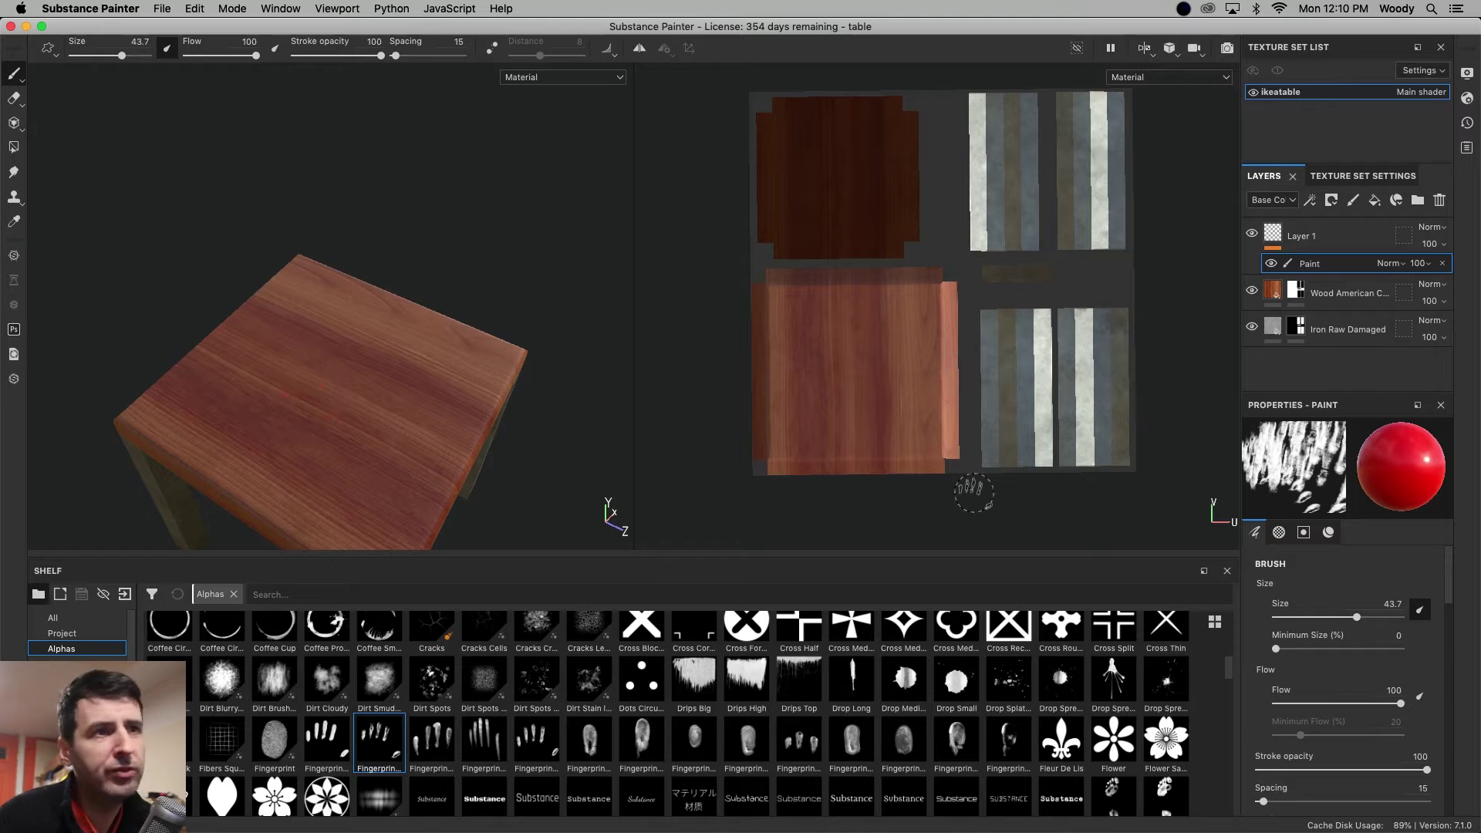
Choose the Sign Plus alpha, stamp a red plus sign on the tabletop, and undo it.
{"action": "scroll", "coordinate": [910, 686], "scroll_direction": "down", "scroll_amount": 5}
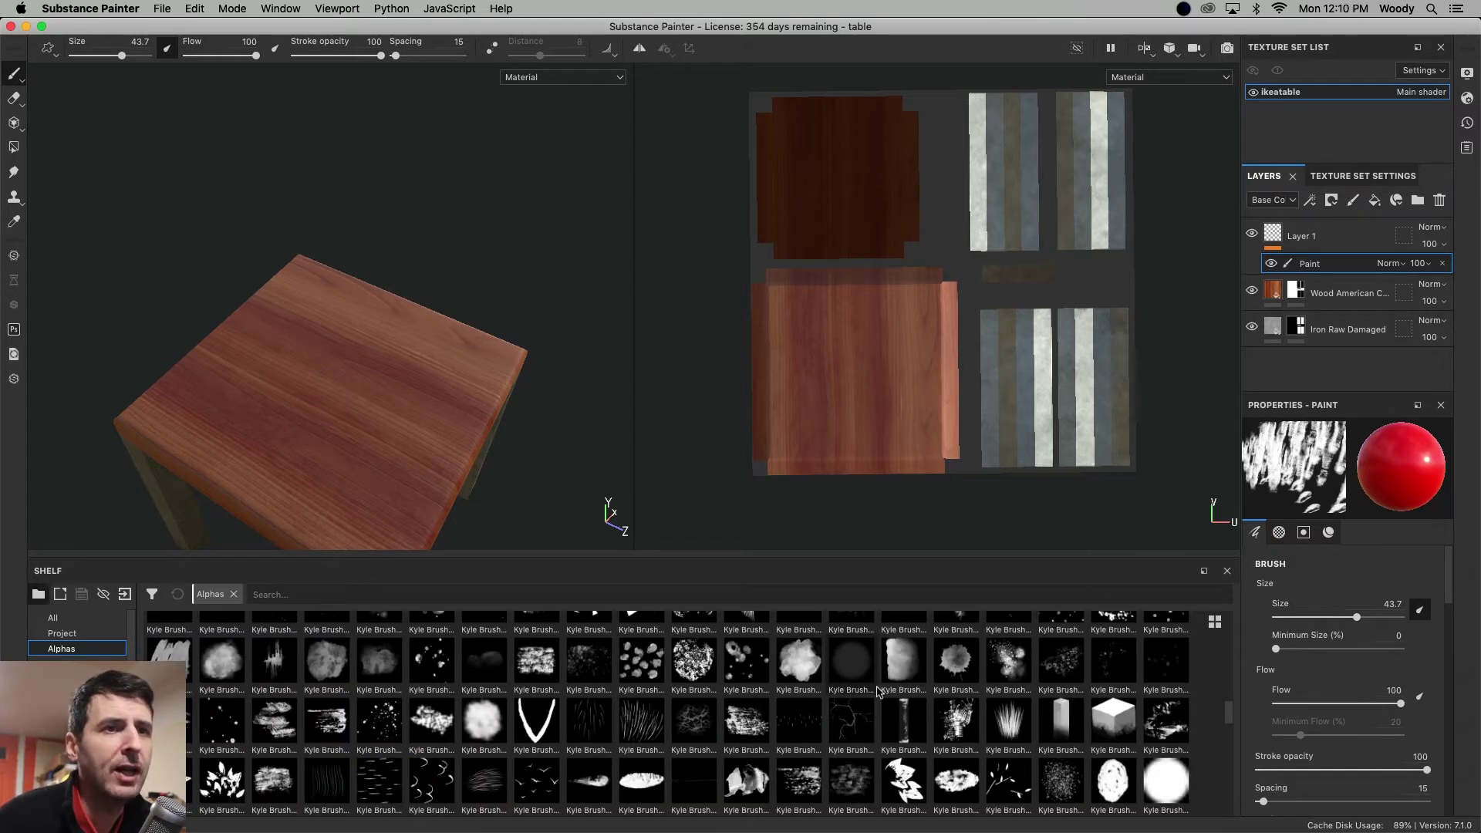
{"action": "scroll", "coordinate": [877, 690], "scroll_direction": "down", "scroll_amount": 5}
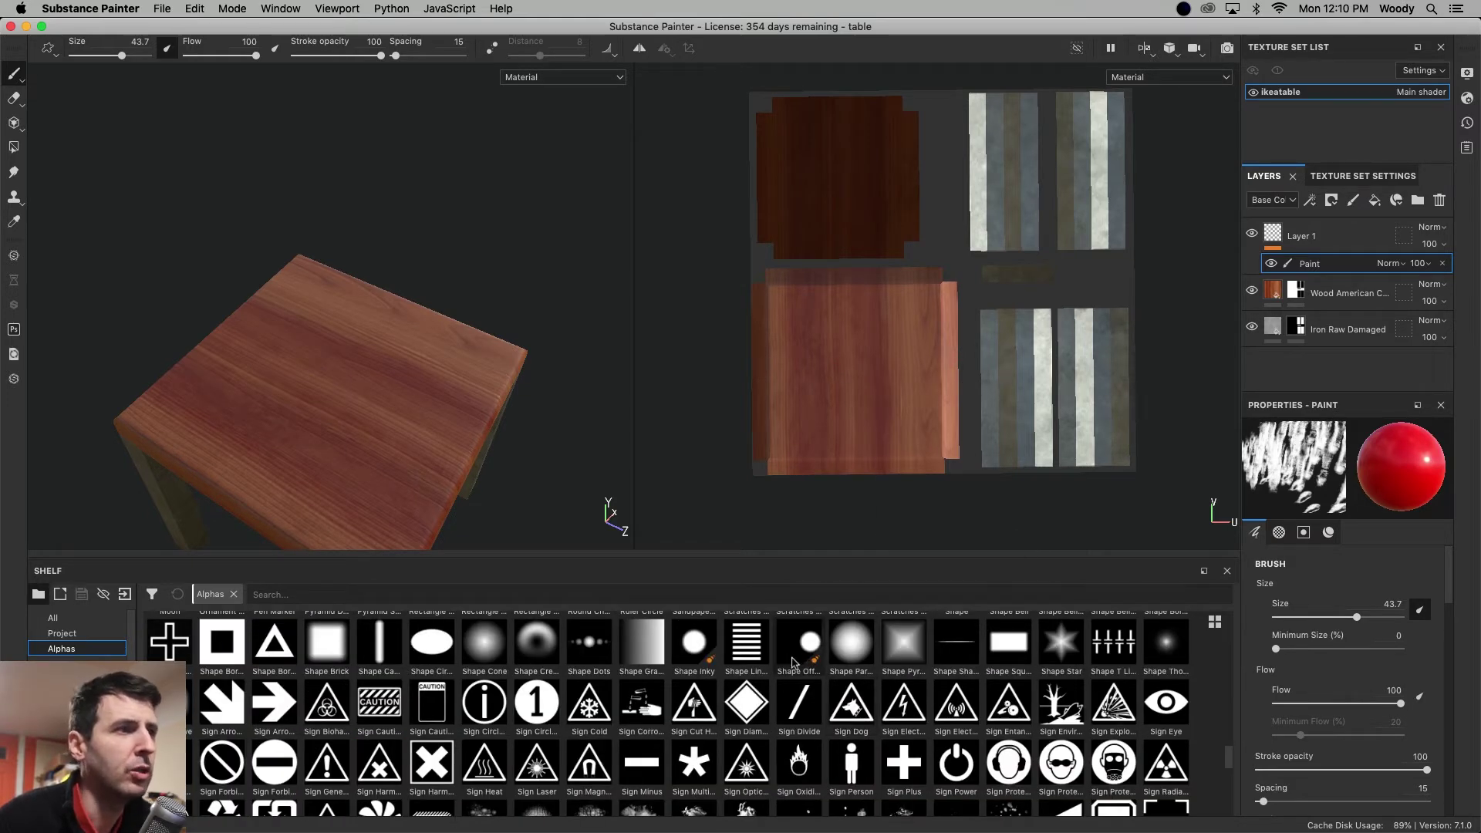
{"action": "mouse_move", "coordinate": [793, 662]}
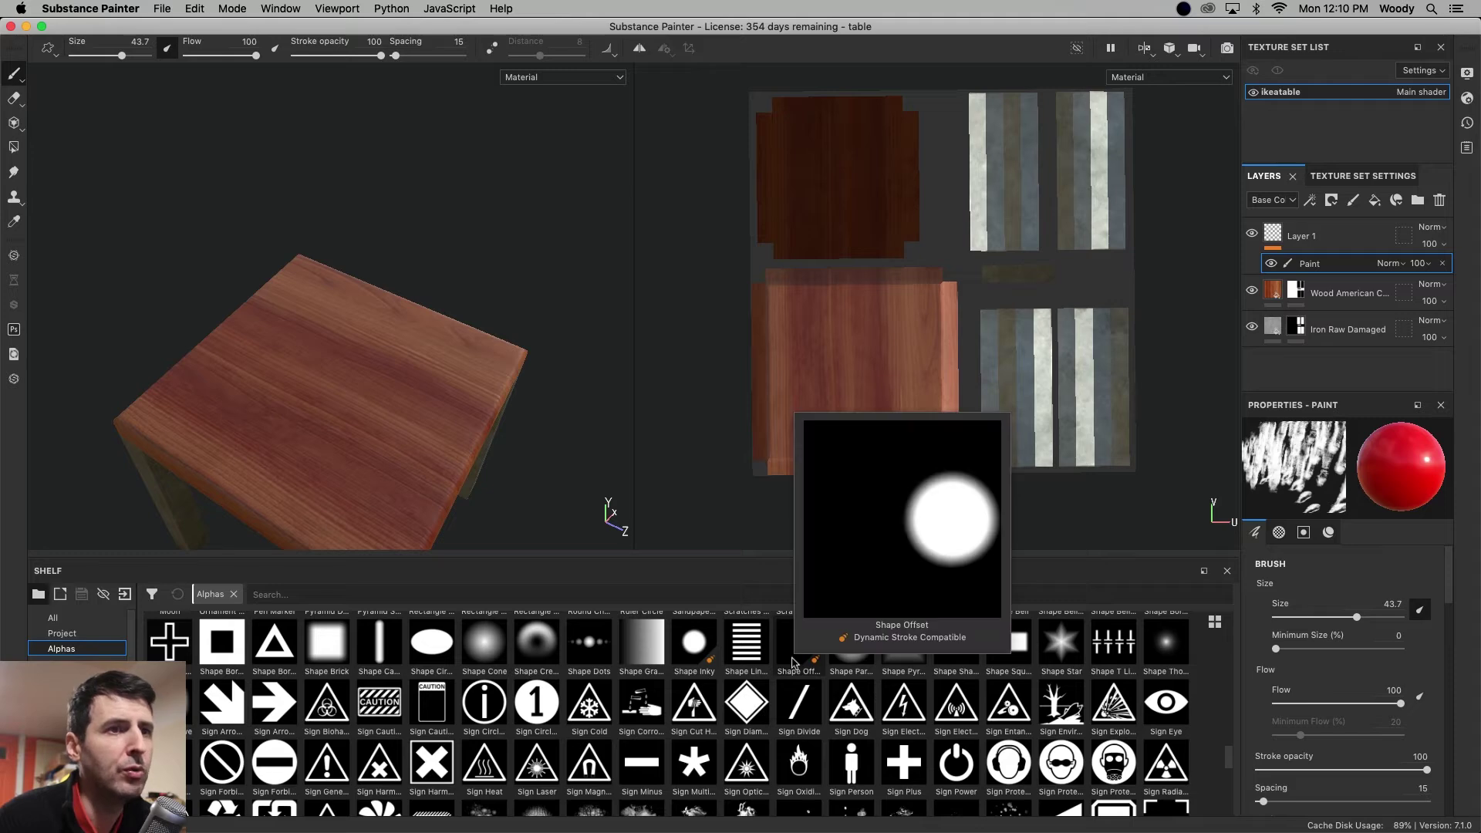
{"action": "left_click", "coordinate": [908, 774]}
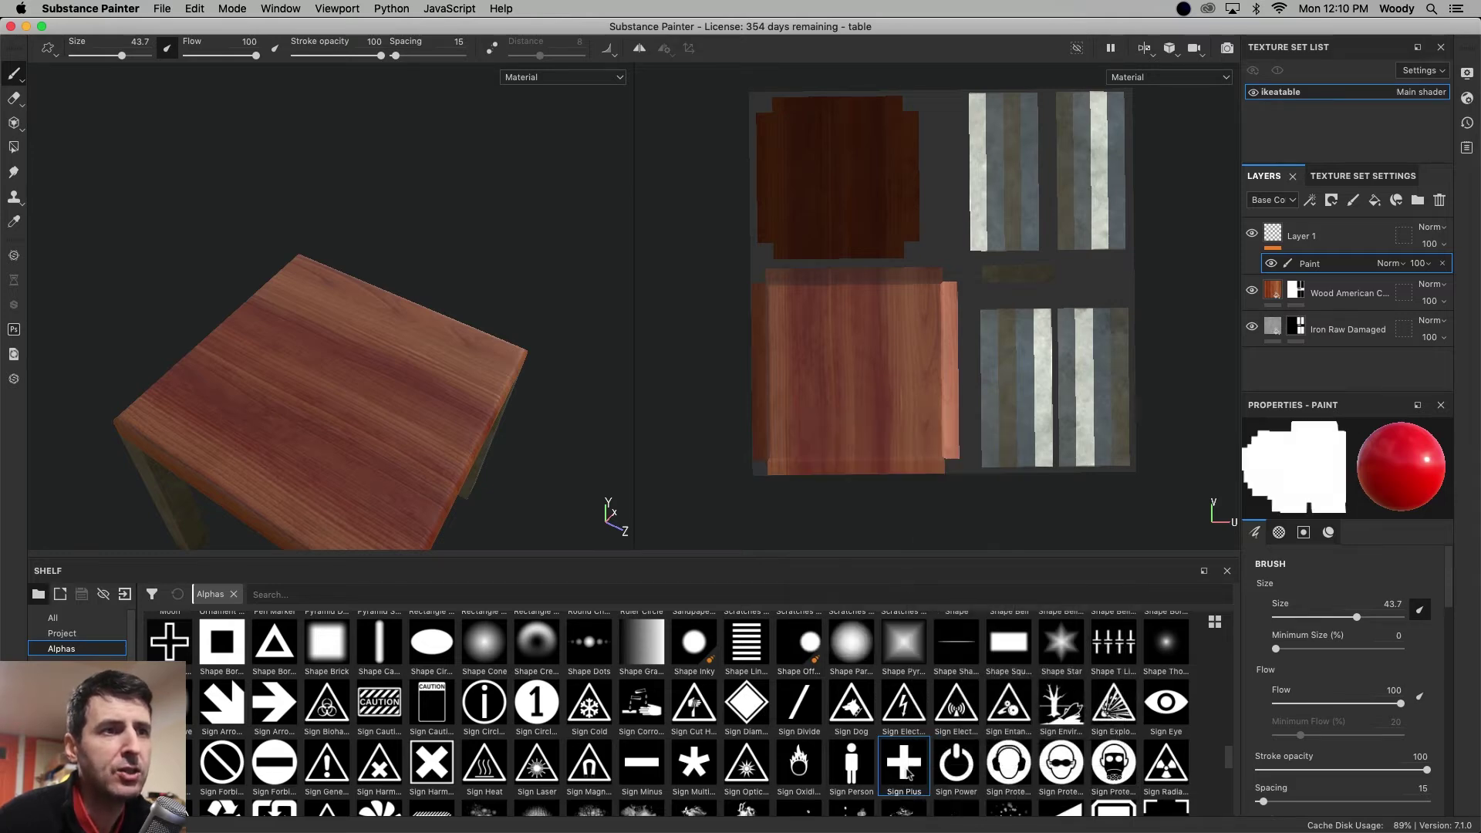
{"action": "left_click", "coordinate": [342, 393]}
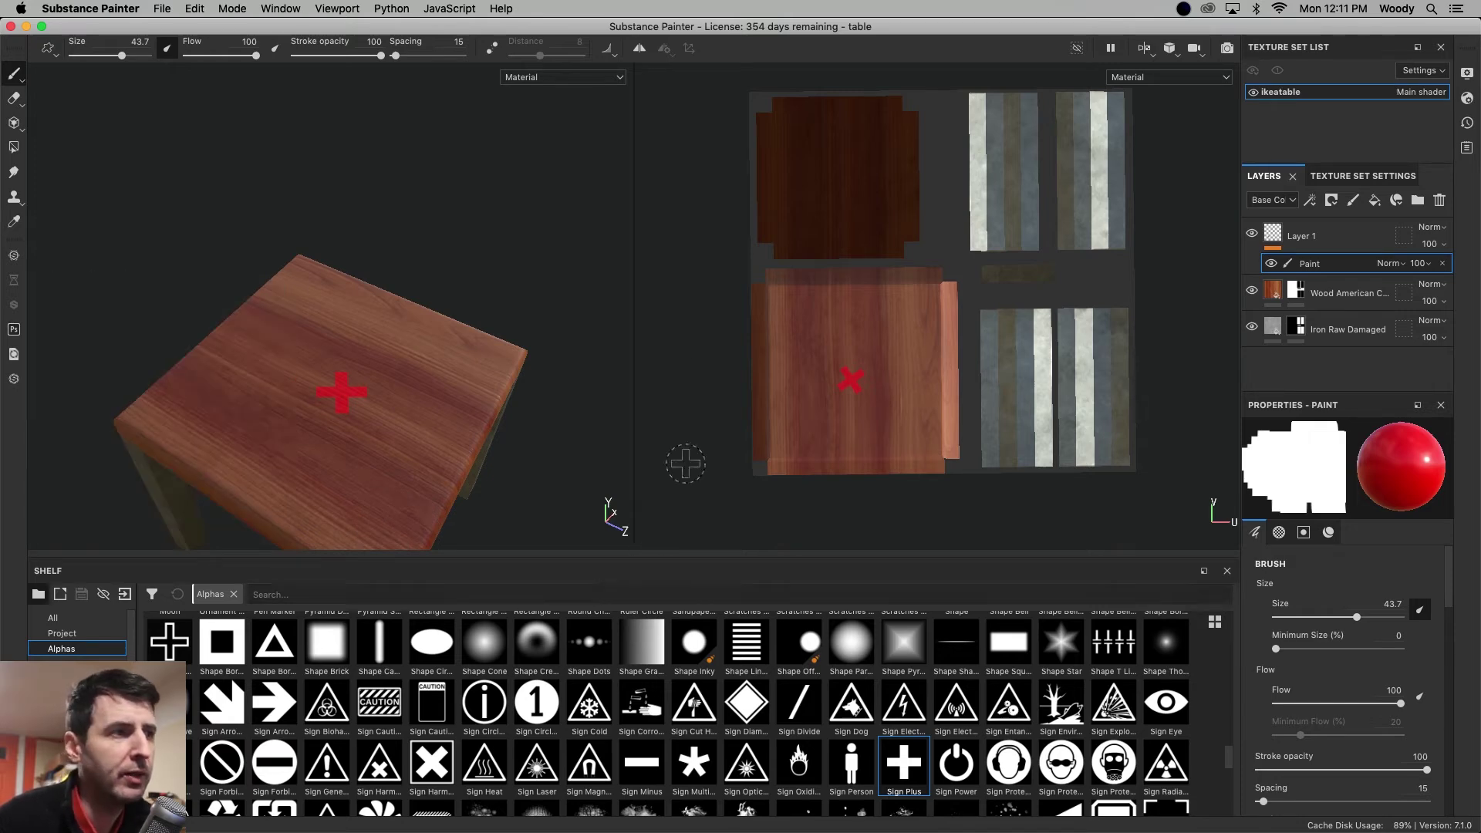
{"action": "key", "text": "super+z"}
Choose the Text Exit alpha for the brush and try it on the tabletop.
{"action": "scroll", "coordinate": [500, 669], "scroll_direction": "down", "scroll_amount": 10}
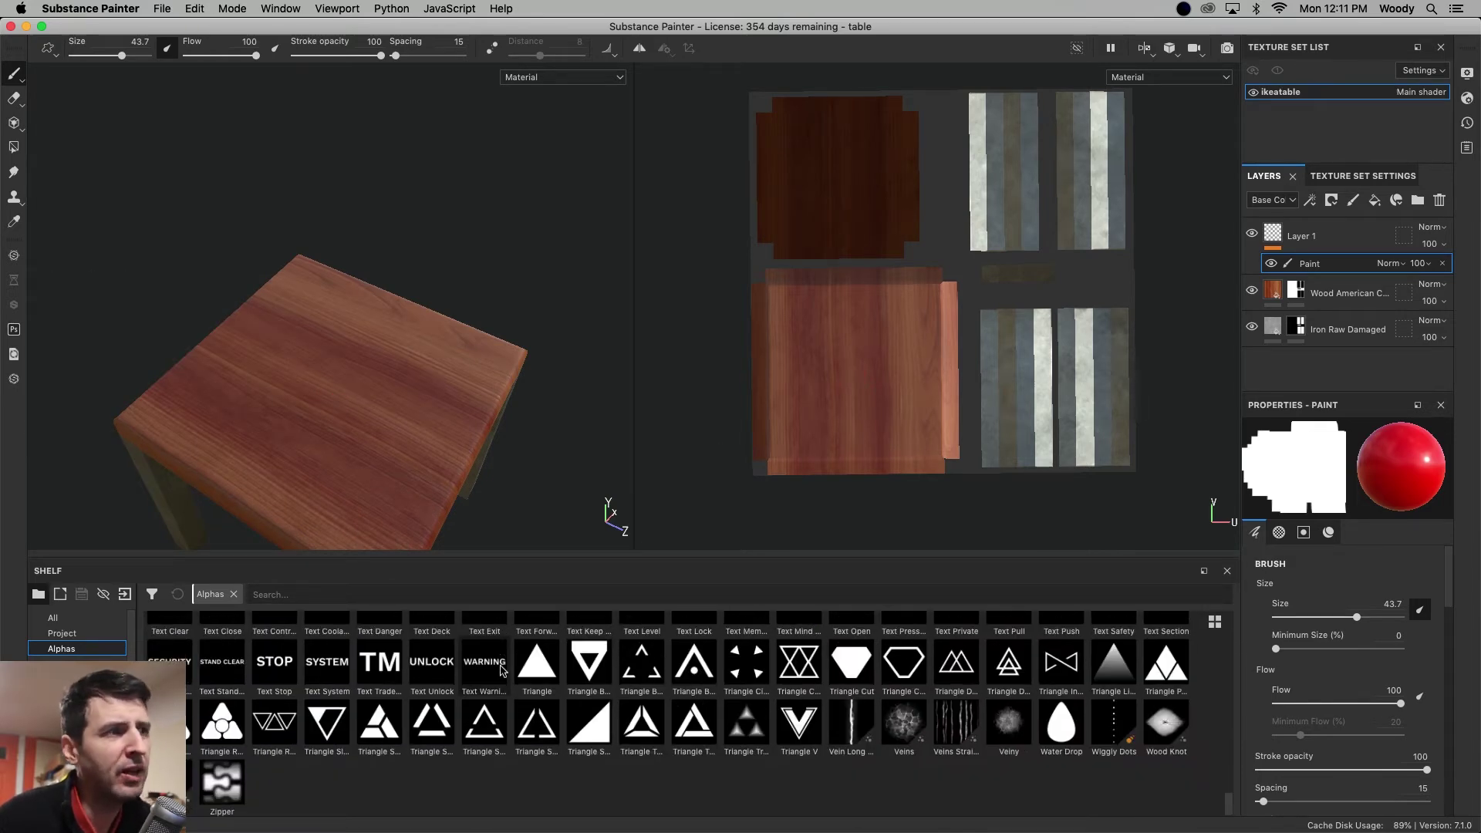
{"action": "scroll", "coordinate": [500, 669], "scroll_direction": "up", "scroll_amount": 10}
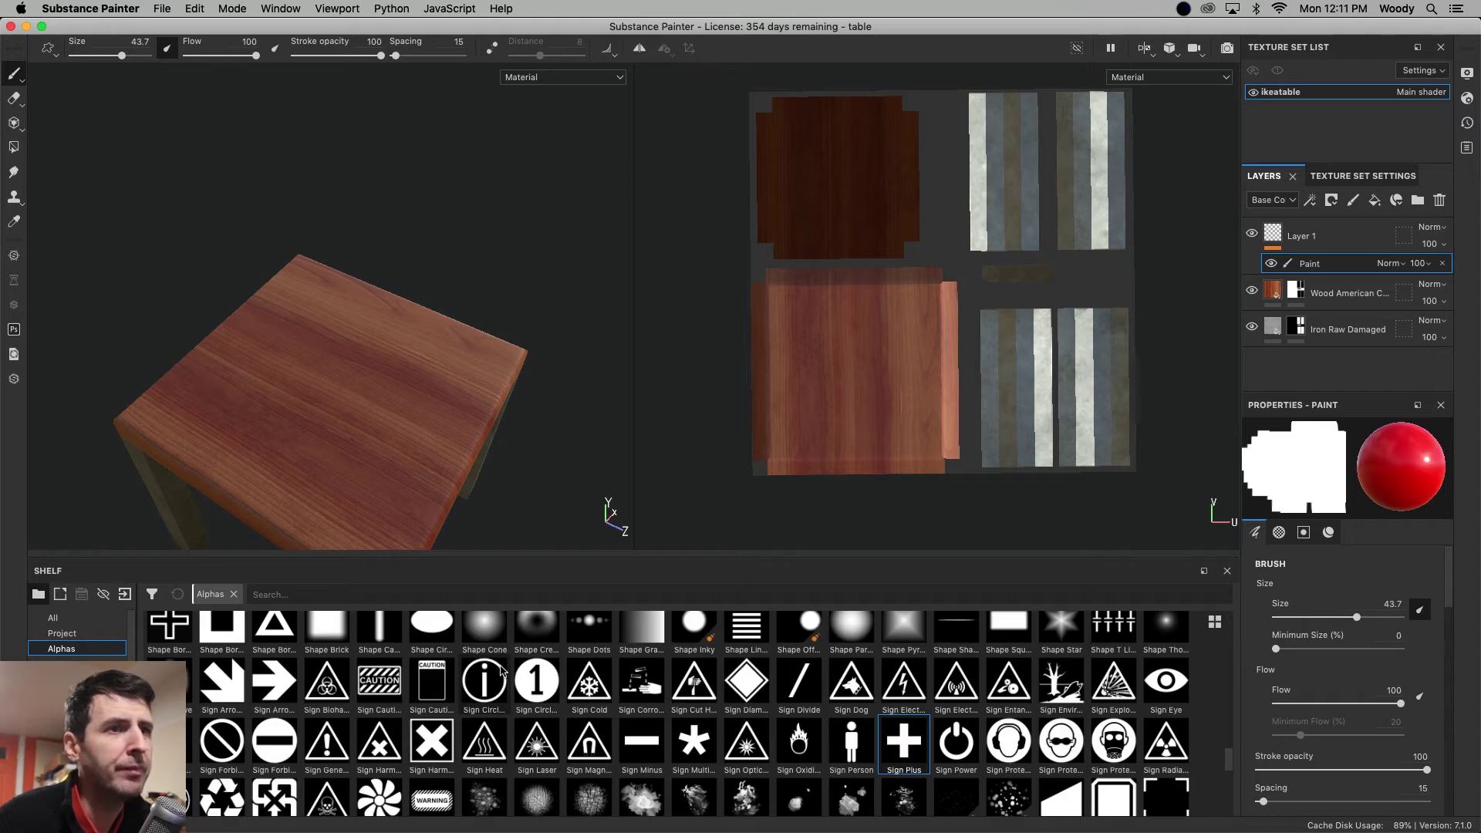
{"action": "scroll", "coordinate": [500, 670], "scroll_direction": "down", "scroll_amount": 10}
{"action": "scroll", "coordinate": [500, 669], "scroll_direction": "up", "scroll_amount": 4}
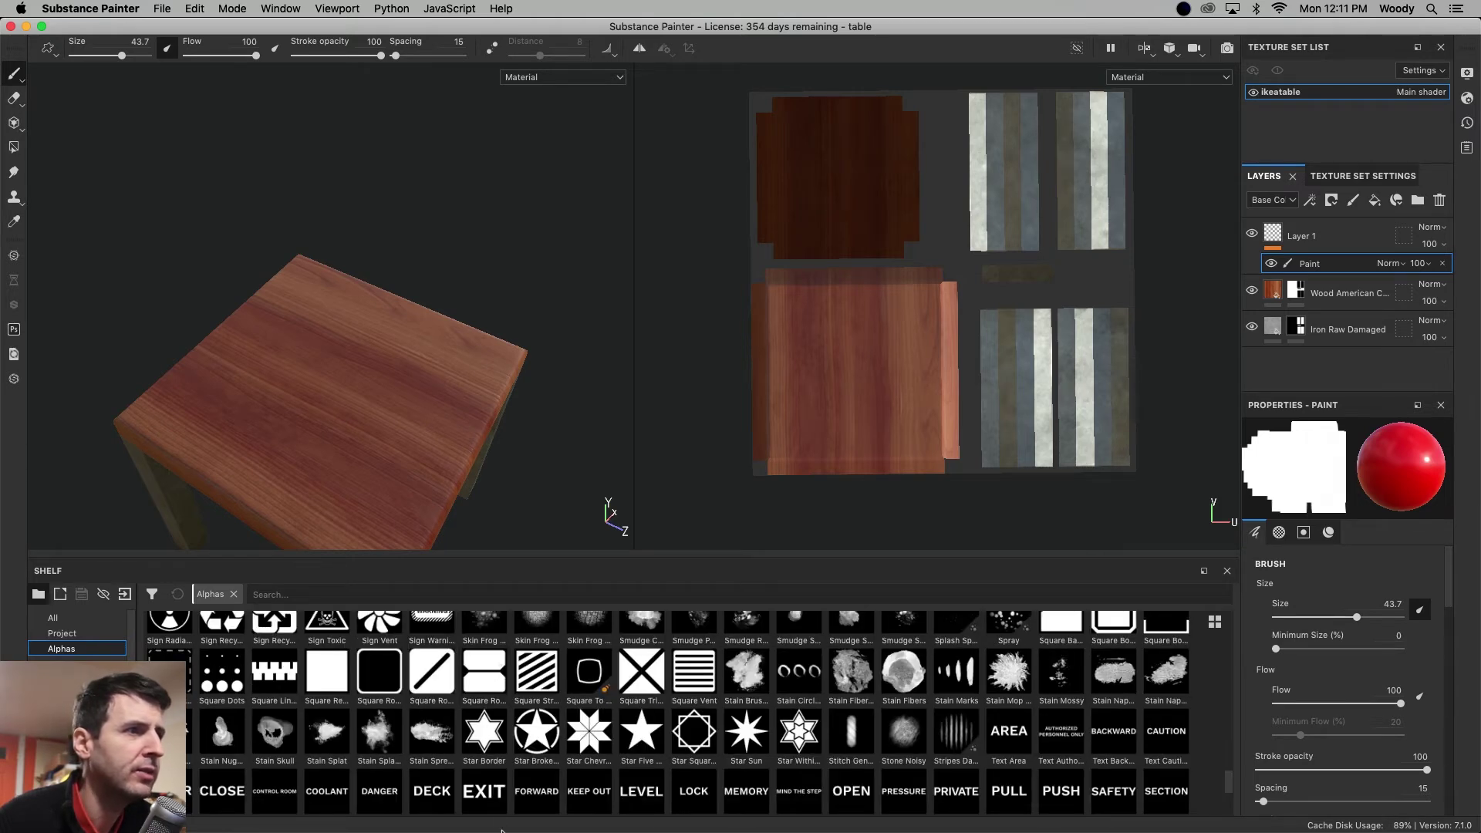
{"action": "left_click", "coordinate": [479, 792]}
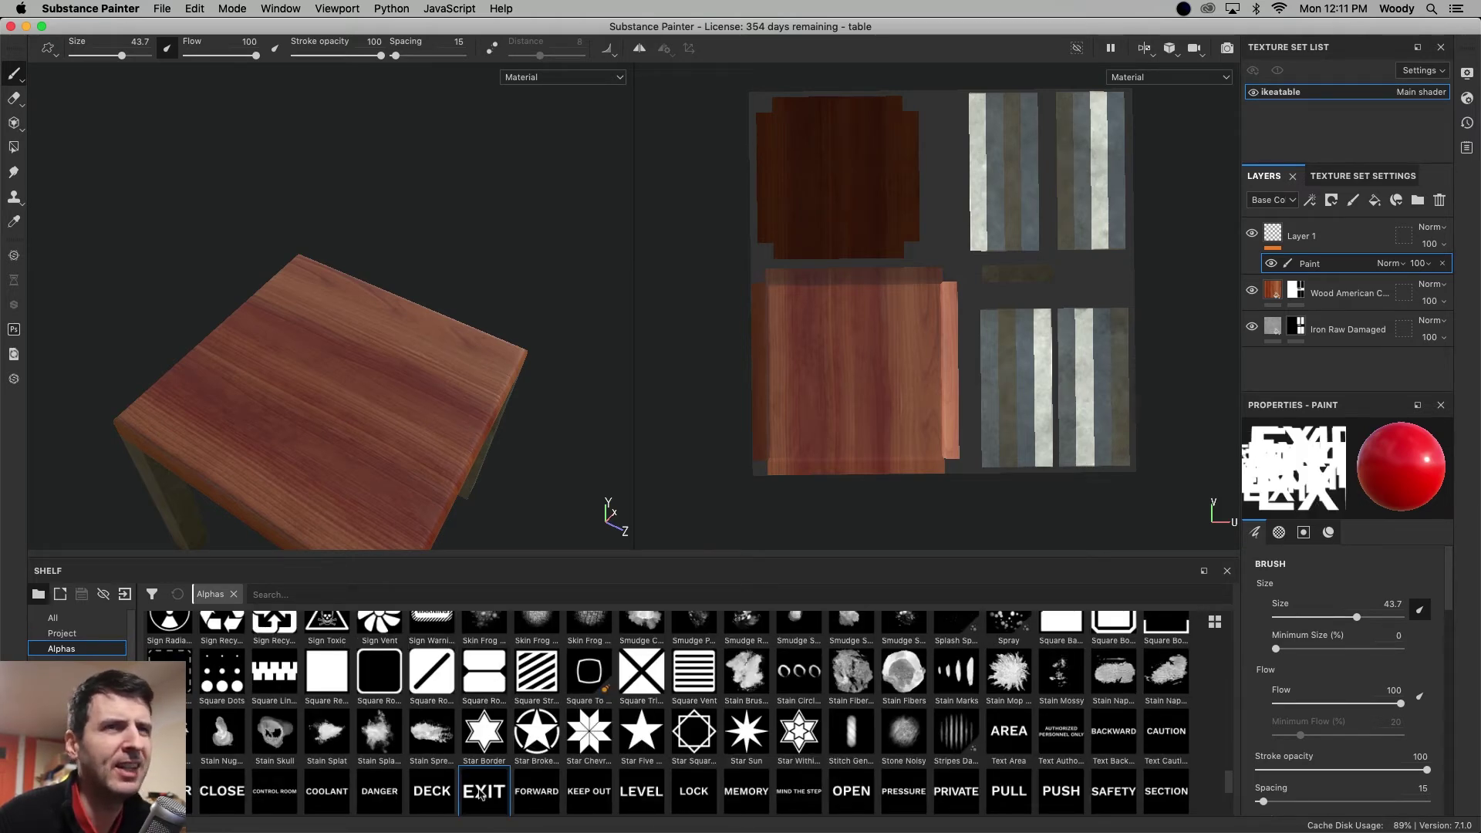
{"action": "left_click", "coordinate": [345, 365]}
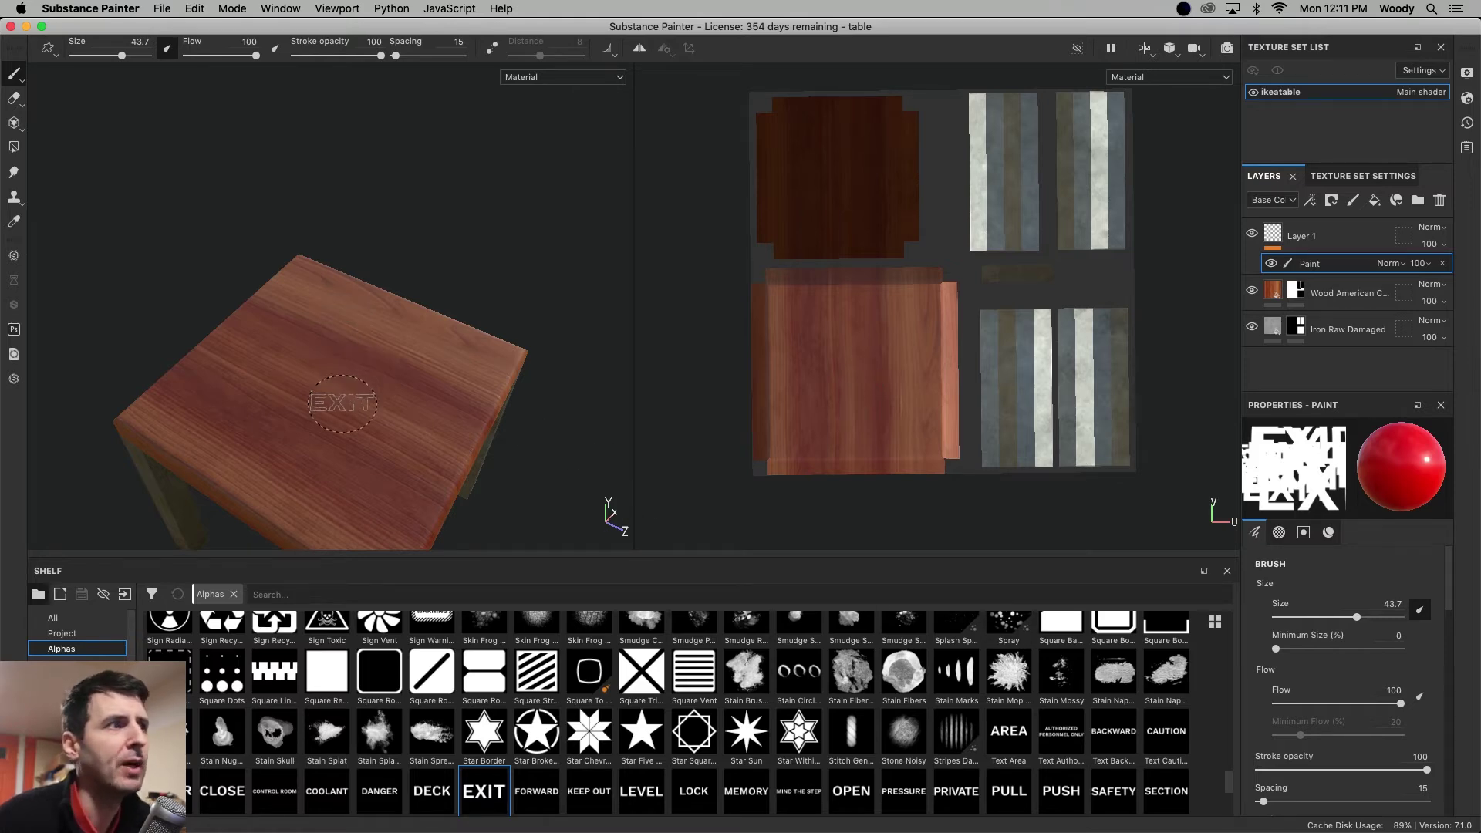
Enlarge the EXIT brush to size 76.67 over the middle of the tabletop.
{"action": "scroll", "coordinate": [655, 733], "scroll_direction": "down", "scroll_amount": 3}
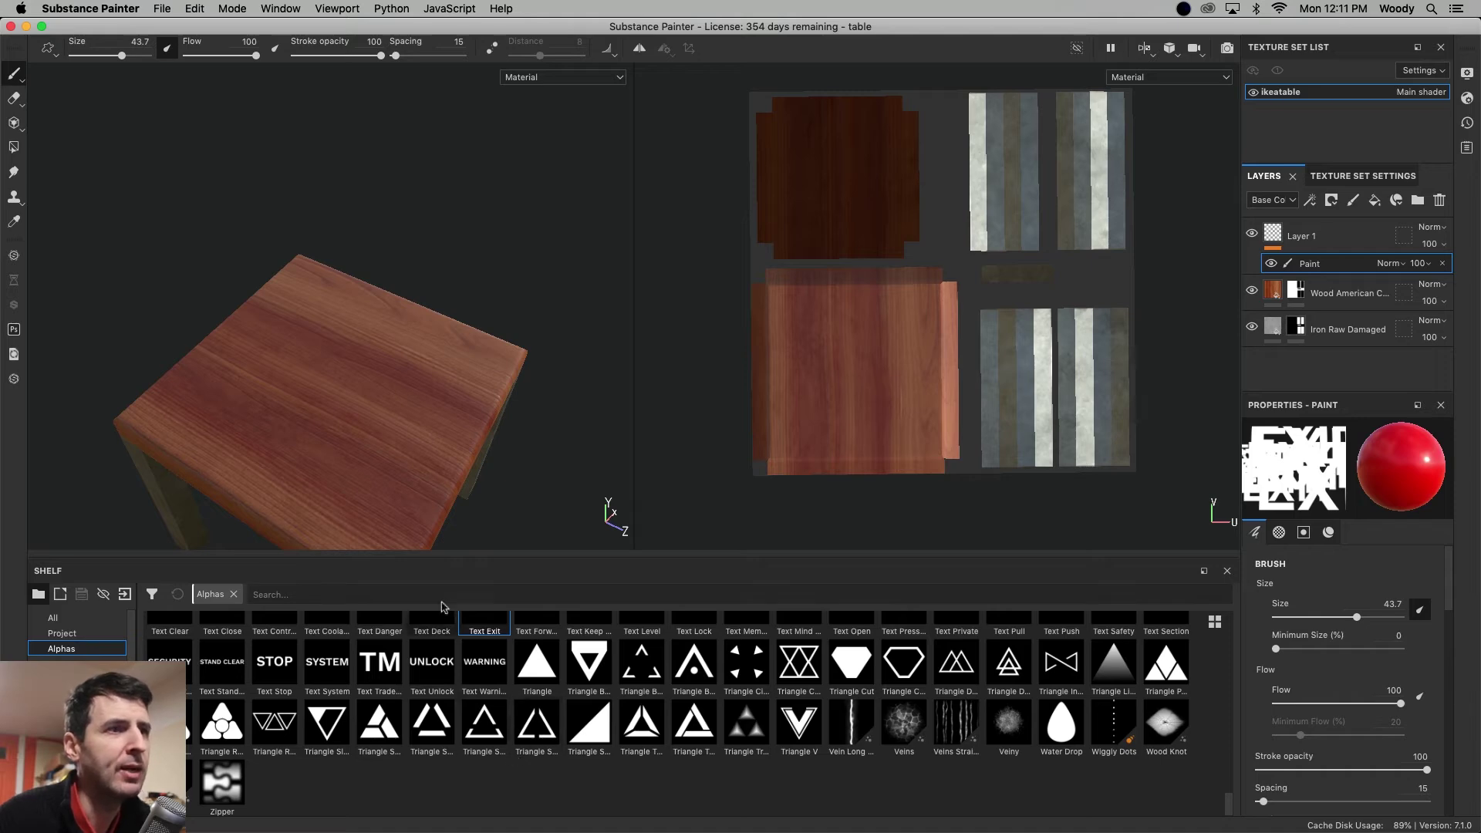
{"action": "scroll", "coordinate": [512, 756], "scroll_direction": "up", "scroll_amount": 5}
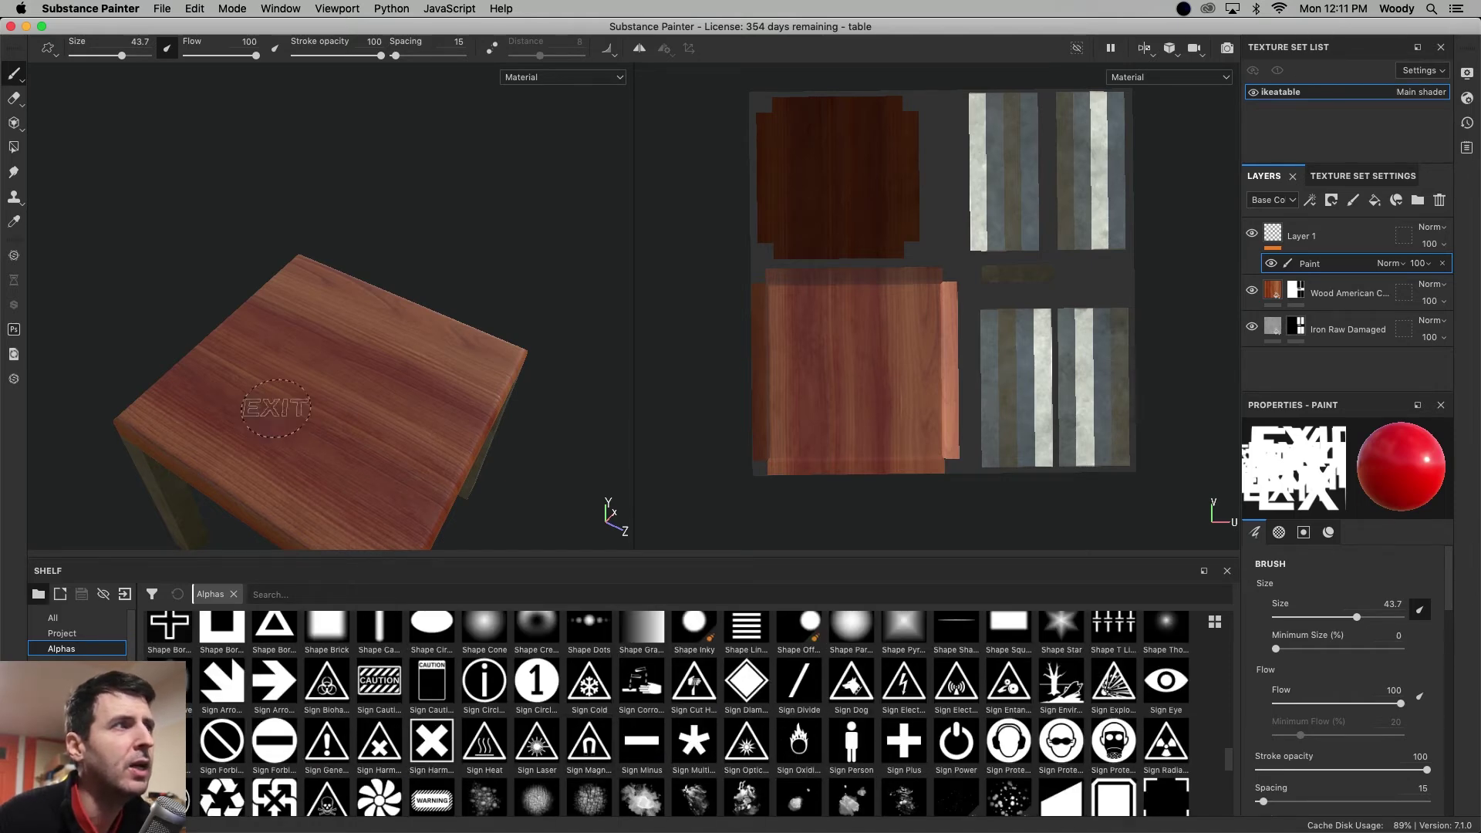
{"action": "mouse_move", "coordinate": [314, 388]}
{"action": "right_mouse_down", "text": "alt"}
{"action": "mouse_move", "coordinate": [343, 349]}
{"action": "mouse_move", "coordinate": [368, 379]}
{"action": "right_mouse_up", "text": "alt"}
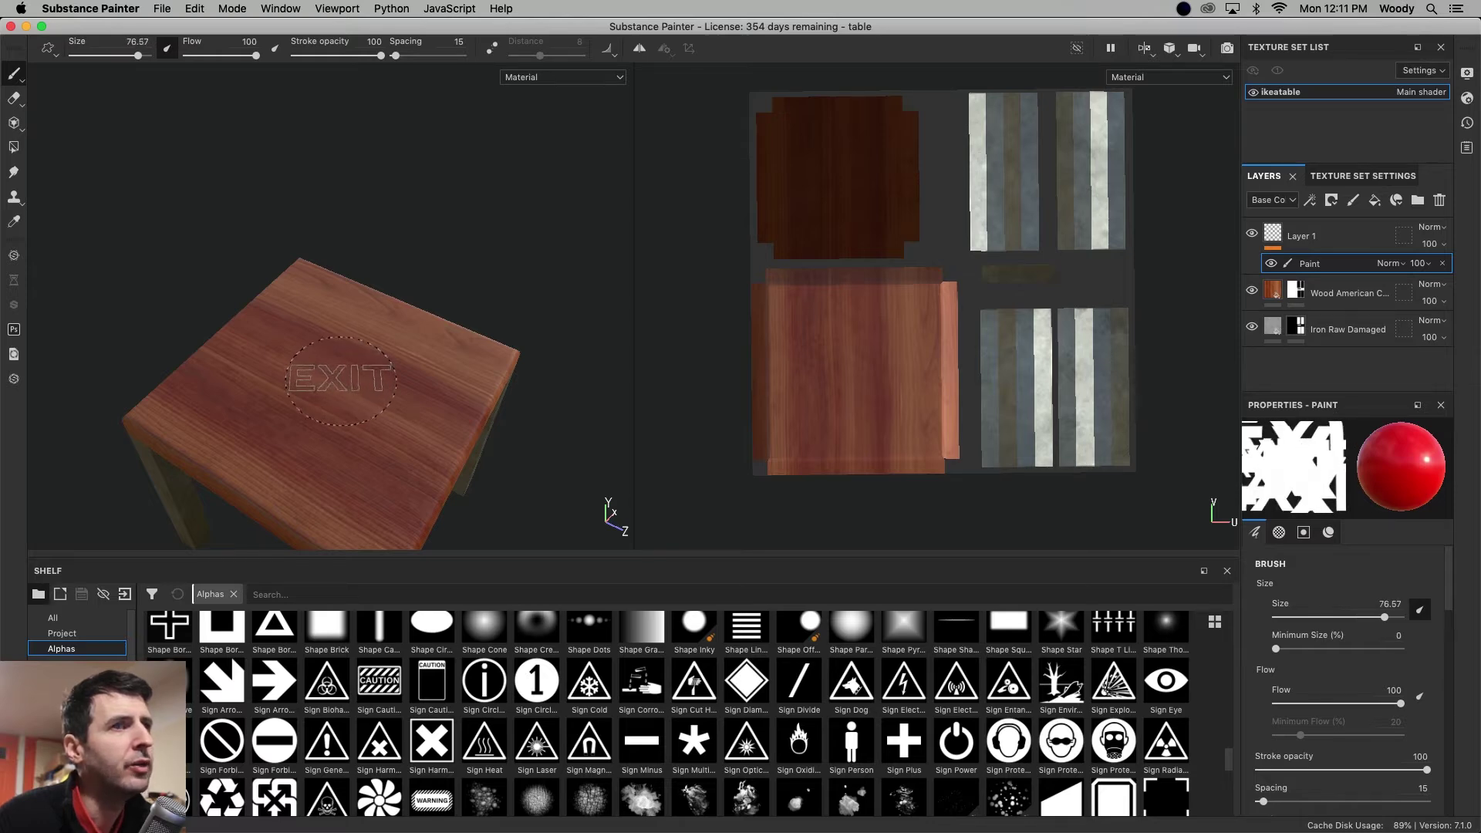
{"action": "scroll", "coordinate": [1297, 752], "scroll_direction": "down", "scroll_amount": 5}
{"action": "scroll", "coordinate": [1298, 752], "scroll_direction": "down", "scroll_amount": 3}
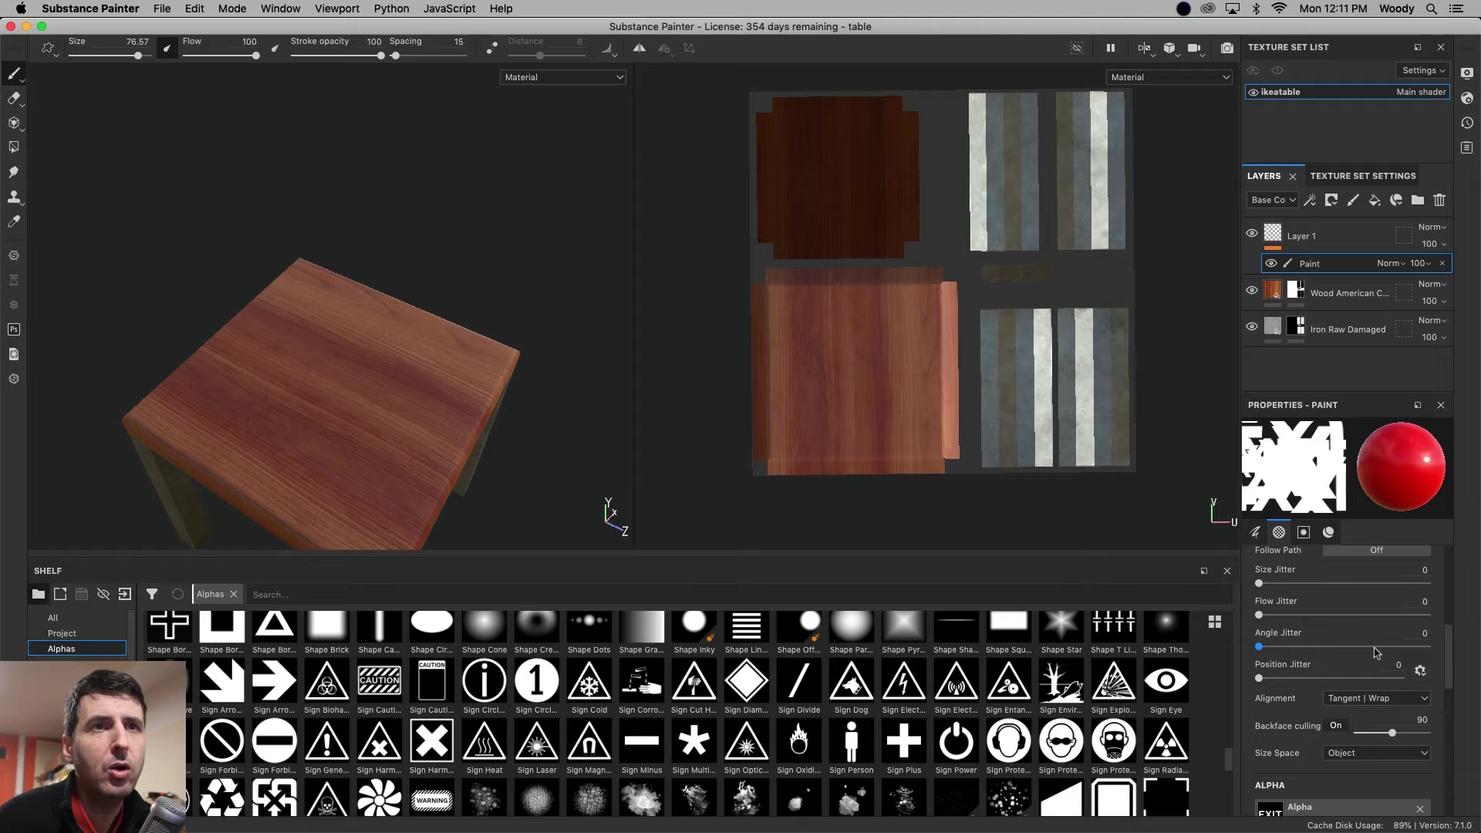
{"action": "scroll", "coordinate": [1375, 652], "scroll_direction": "up", "scroll_amount": 8}
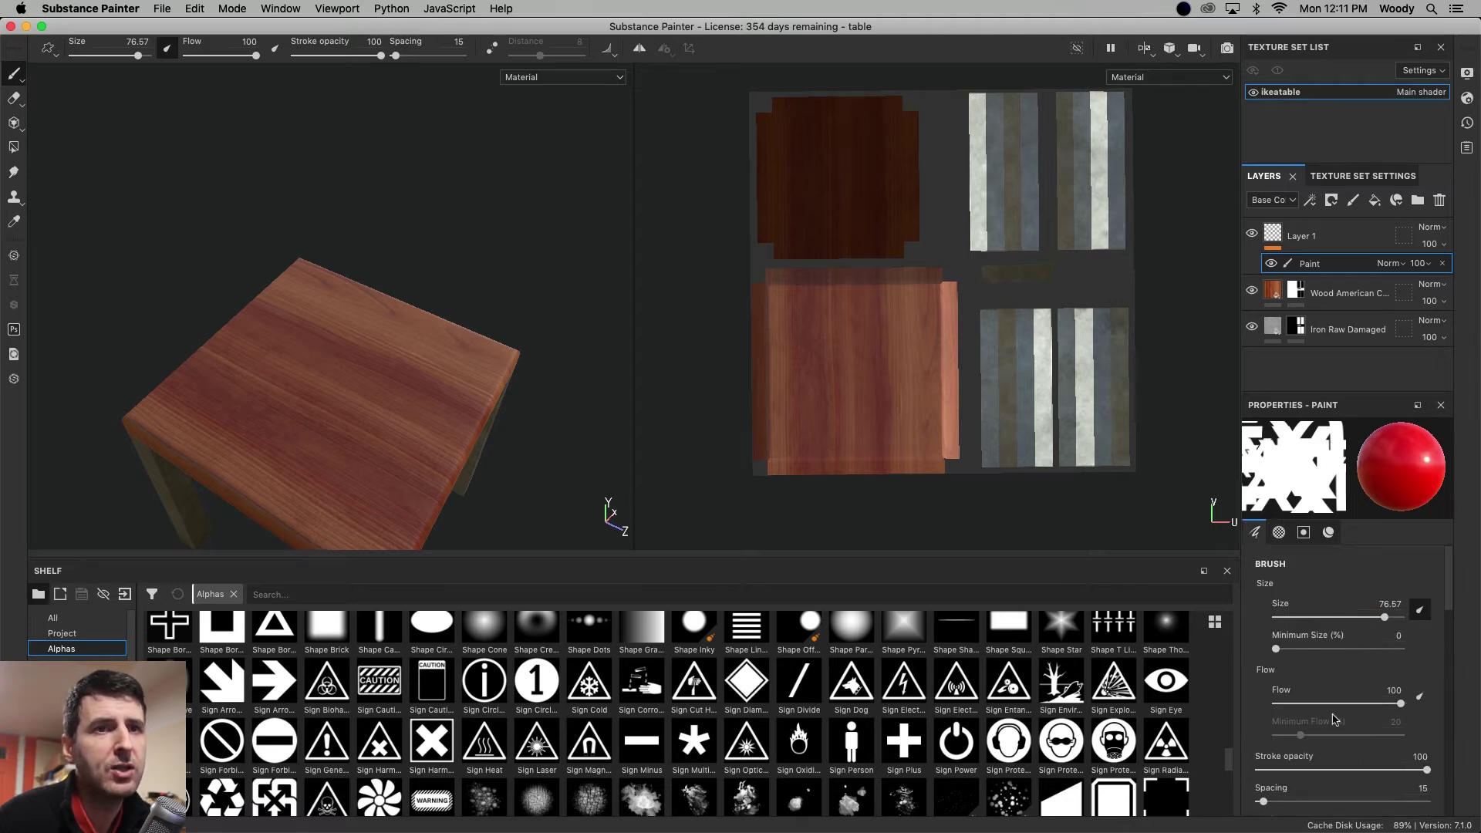
{"action": "mouse_move", "coordinate": [1367, 769]}
{"action": "left_mouse_down"}
{"action": "mouse_move", "coordinate": [1309, 767]}
{"action": "mouse_move", "coordinate": [1428, 768]}
{"action": "left_mouse_up"}
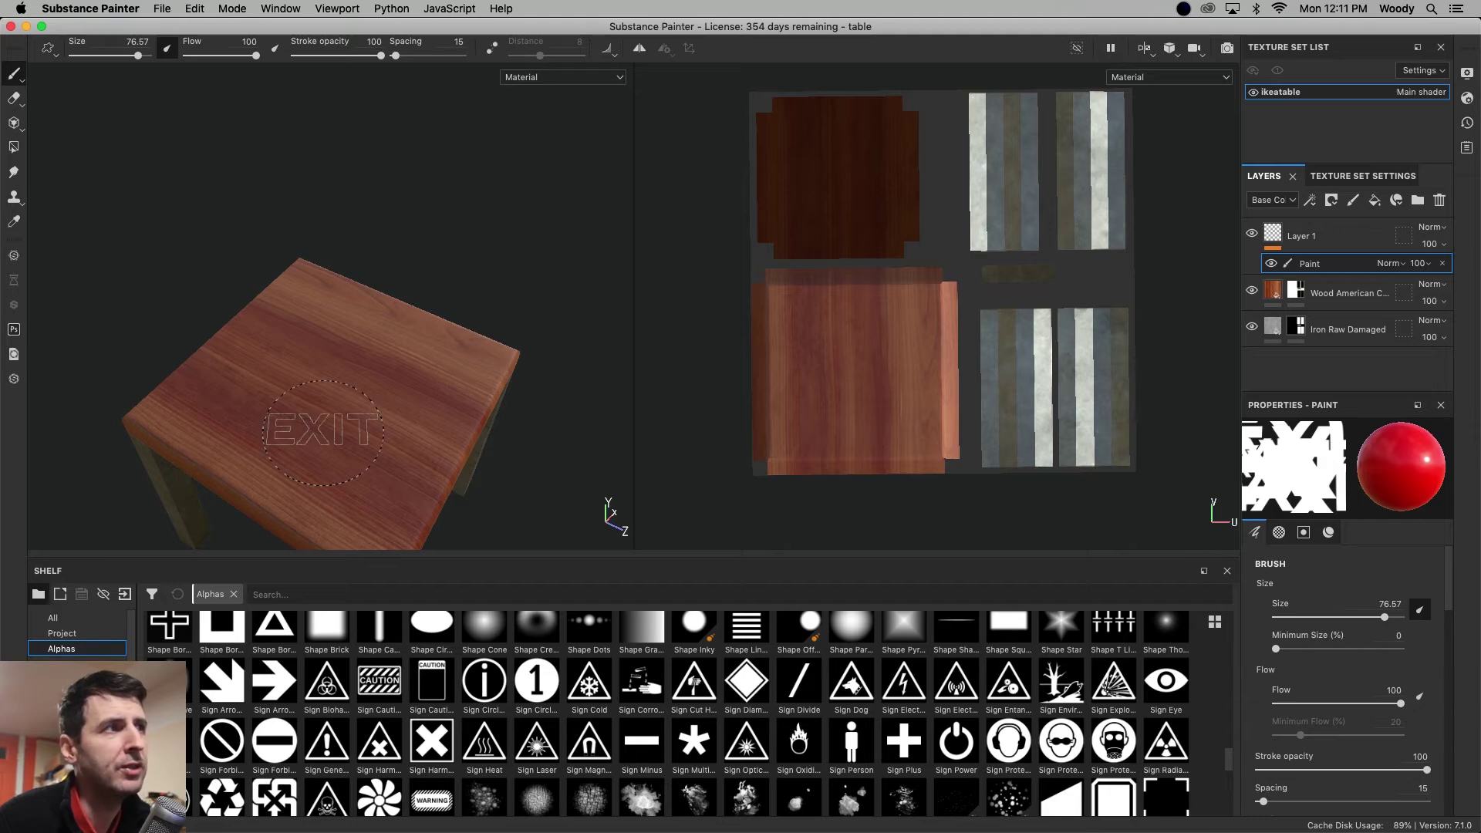
Choose the Dirt Spots brush from the brush presets and set its size to 38.28.
{"action": "mouse_move", "coordinate": [324, 432]}
{"action": "left_mouse_down", "text": "alt"}
{"action": "mouse_move", "coordinate": [331, 264]}
{"action": "mouse_move", "coordinate": [331, 298]}
{"action": "mouse_move", "coordinate": [395, 322]}
{"action": "left_mouse_up", "text": "alt"}
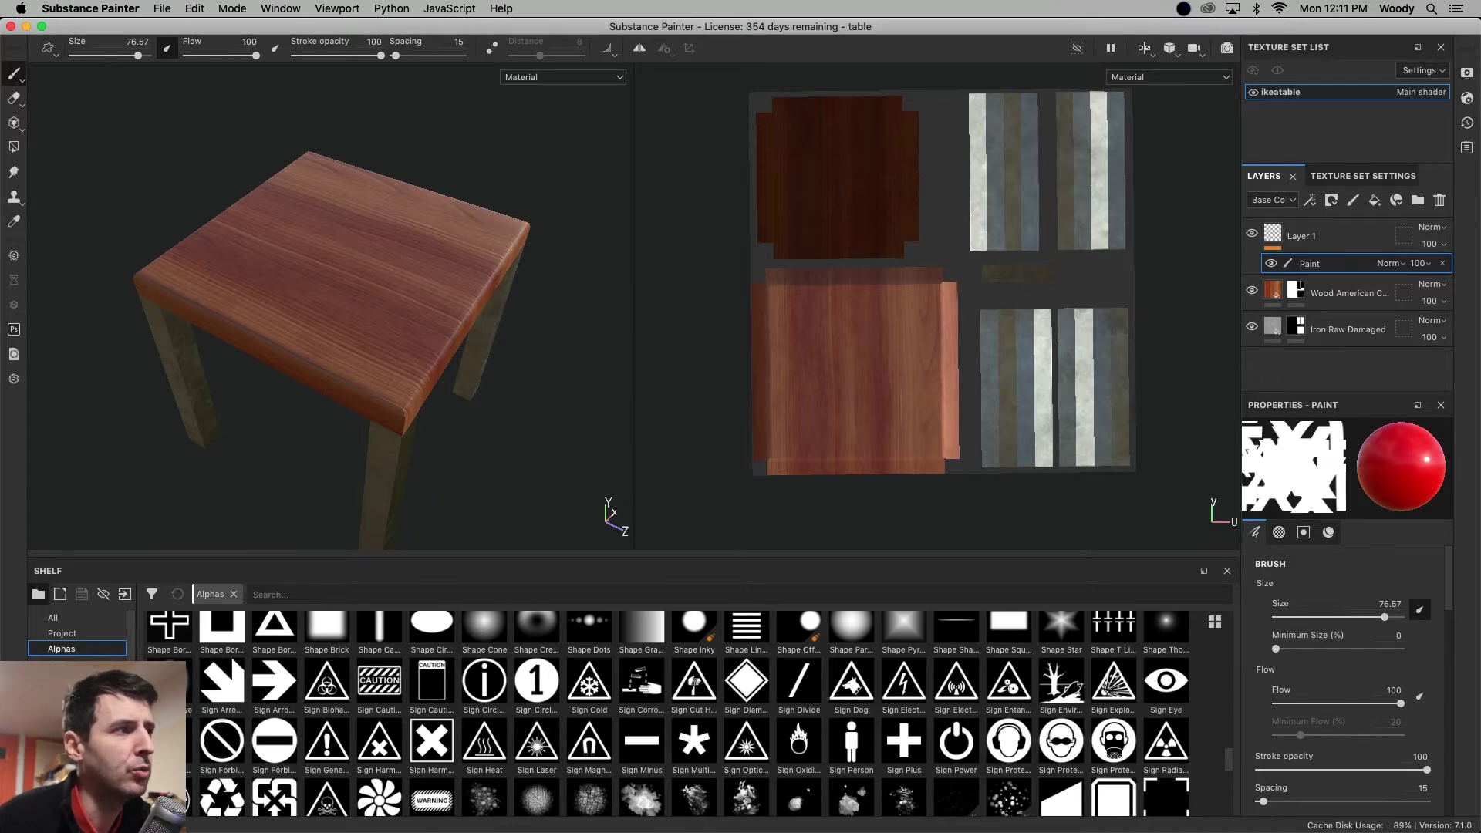
{"action": "left_click", "coordinate": [63, 756]}
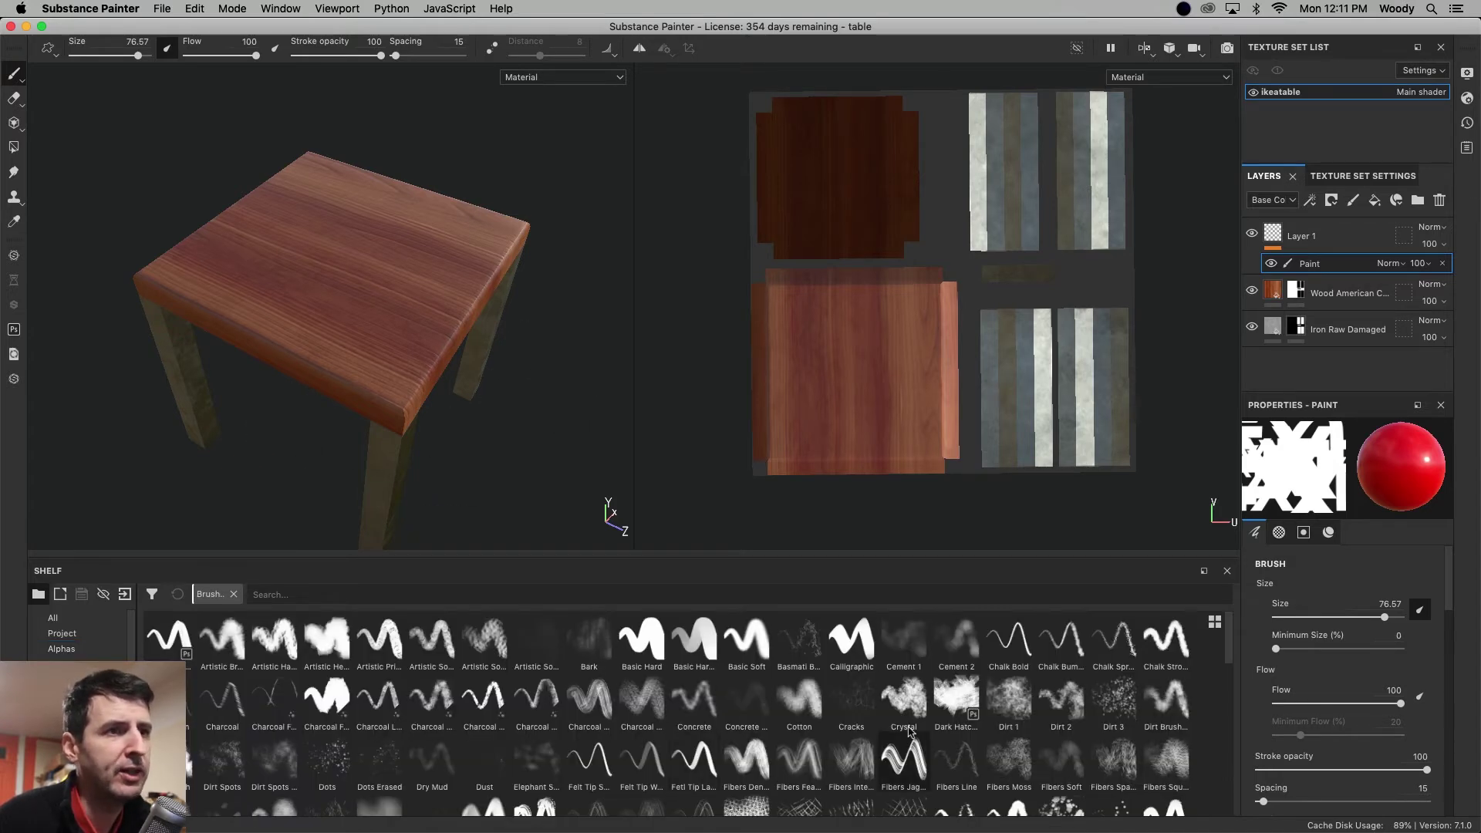
{"action": "scroll", "coordinate": [898, 754], "scroll_direction": "down", "scroll_amount": 3}
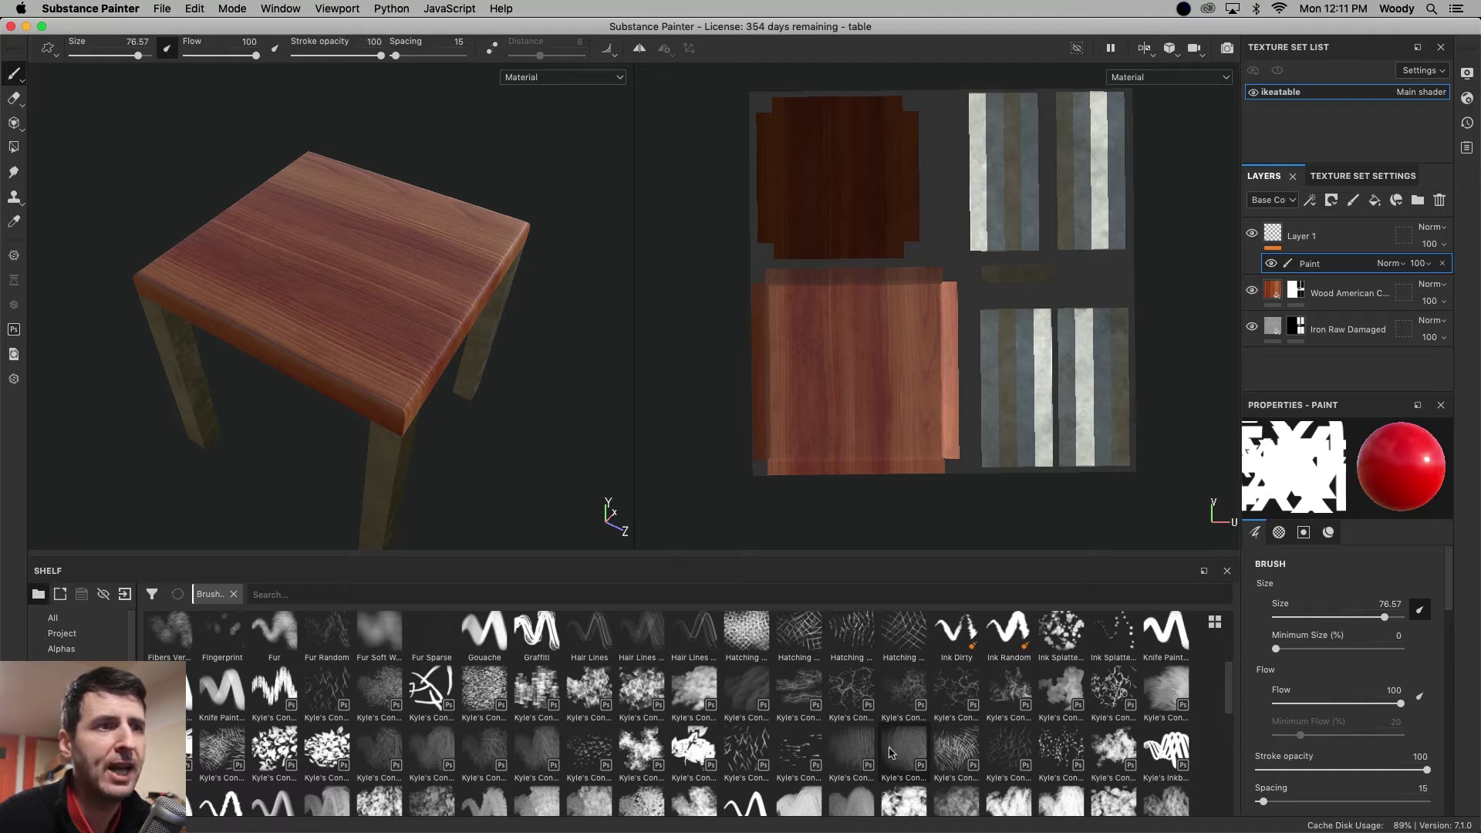
{"action": "scroll", "coordinate": [737, 756], "scroll_direction": "up", "scroll_amount": 3}
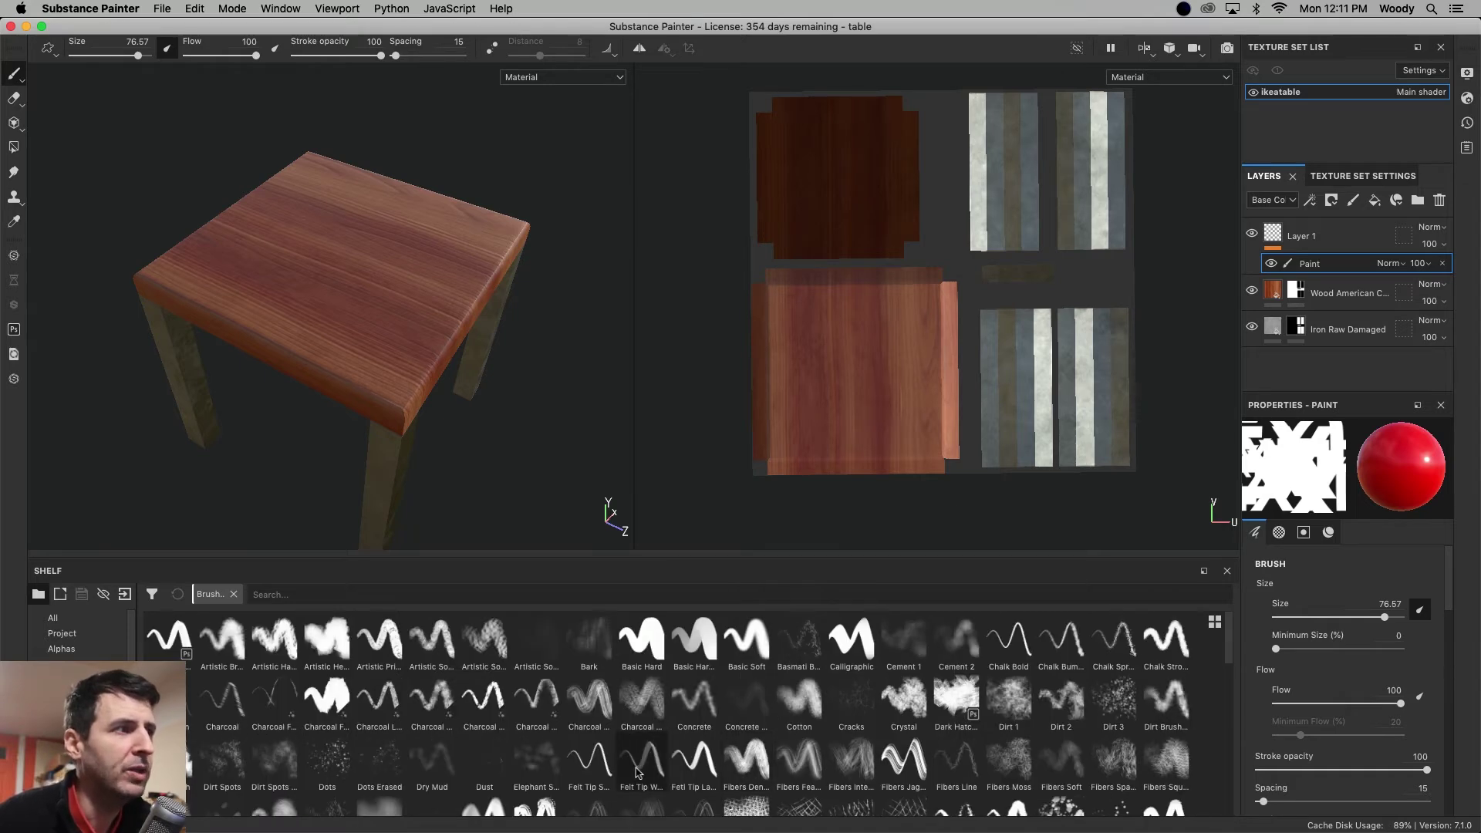
{"action": "left_click", "coordinate": [214, 764]}
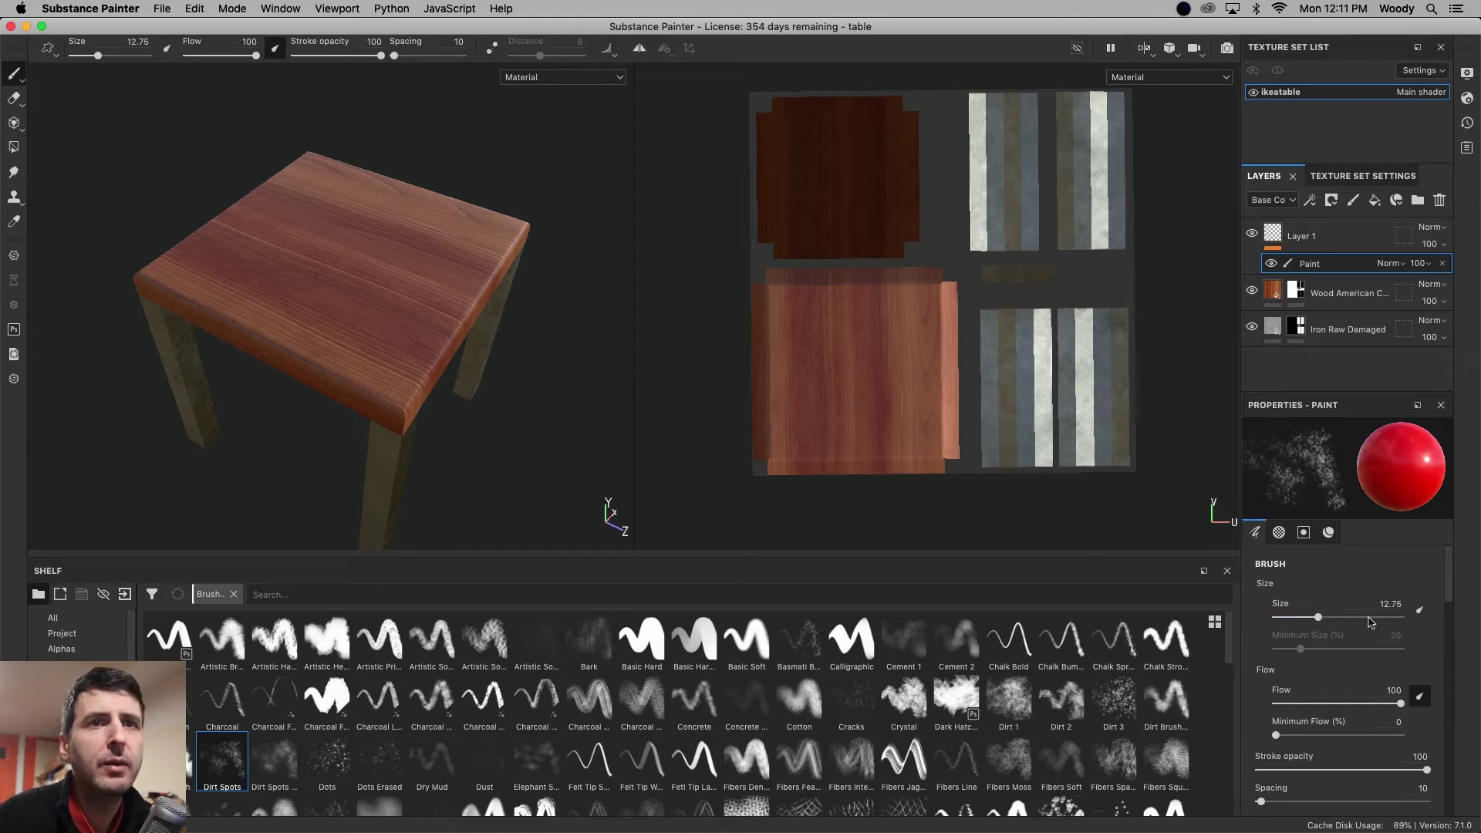
{"action": "left_click_drag", "start_coordinate": [1317, 622], "coordinate": [1350, 622]}
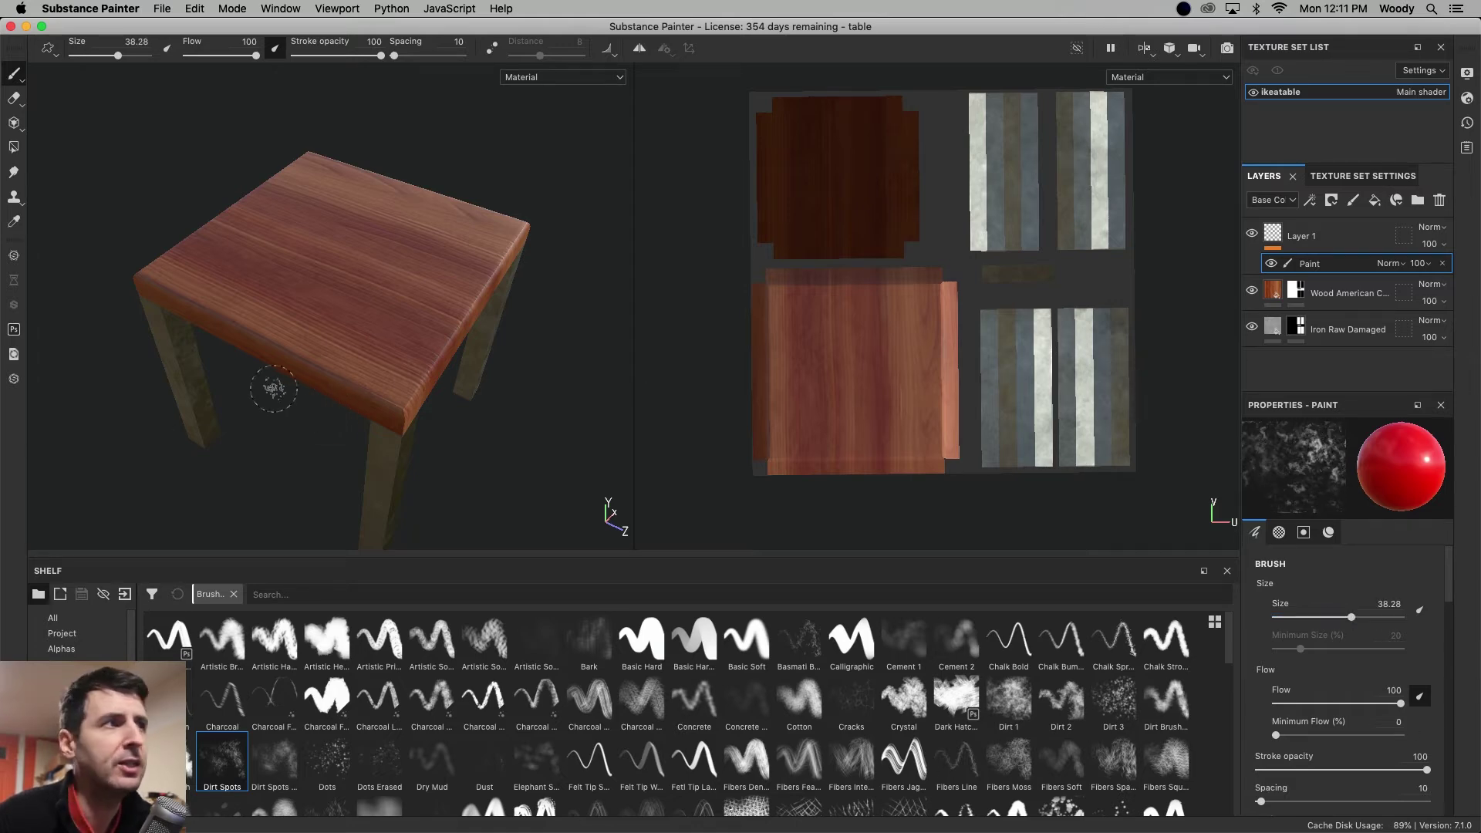
Paint red dirt spots over the tabletop's front corner and undo the strokes.
{"action": "mouse_move", "coordinate": [379, 354]}
{"action": "left_mouse_down"}
{"action": "mouse_move", "coordinate": [394, 438]}
{"action": "mouse_move", "coordinate": [281, 390]}
{"action": "mouse_move", "coordinate": [381, 390]}
{"action": "mouse_move", "coordinate": [239, 403]}
{"action": "mouse_move", "coordinate": [223, 362]}
{"action": "mouse_move", "coordinate": [228, 374]}
{"action": "mouse_move", "coordinate": [267, 357]}
{"action": "mouse_move", "coordinate": [249, 369]}
{"action": "left_mouse_up"}
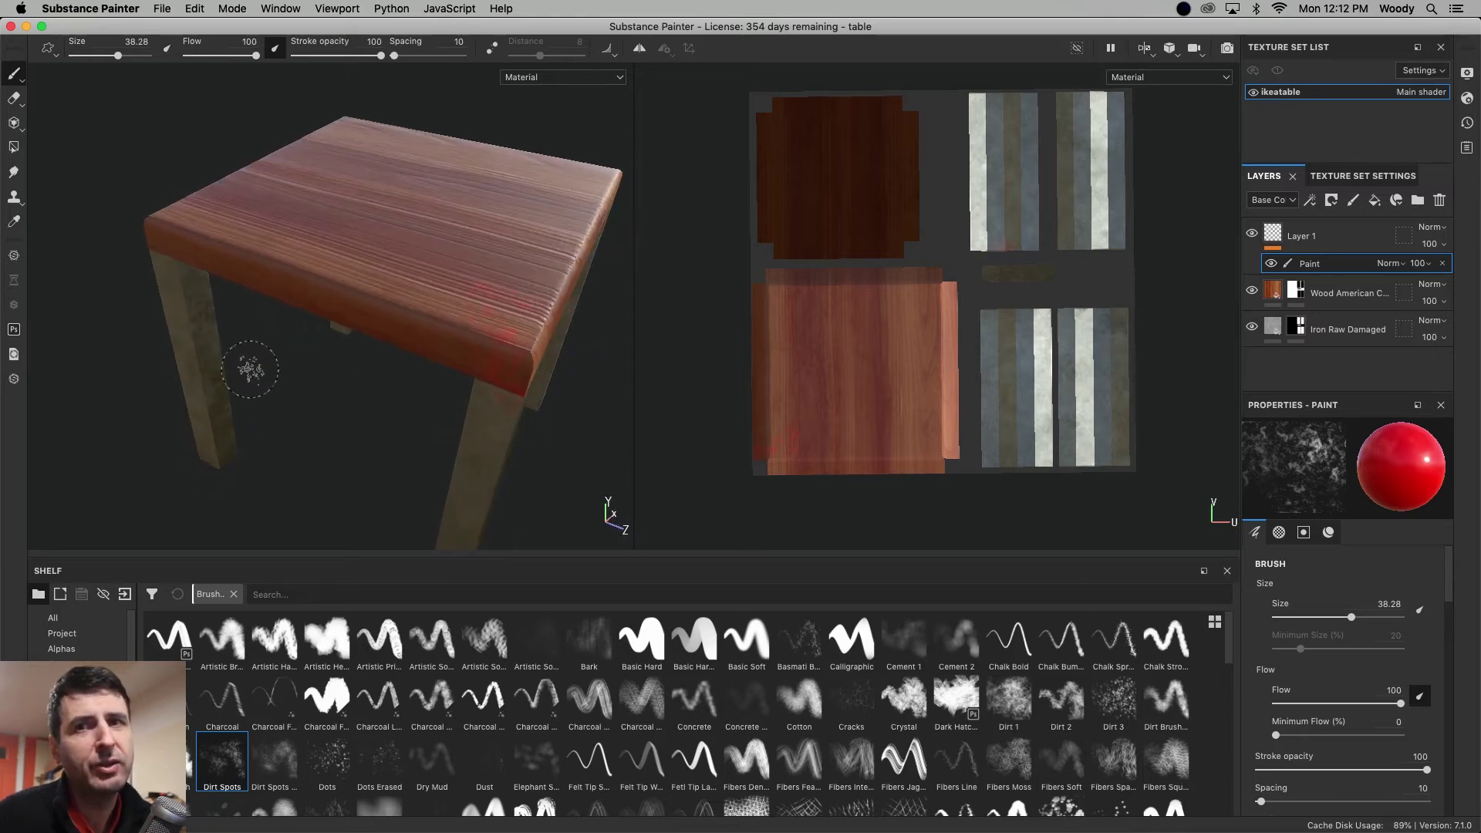
{"action": "key", "text": "super+z"}
{"action": "key", "text": "super+z"}
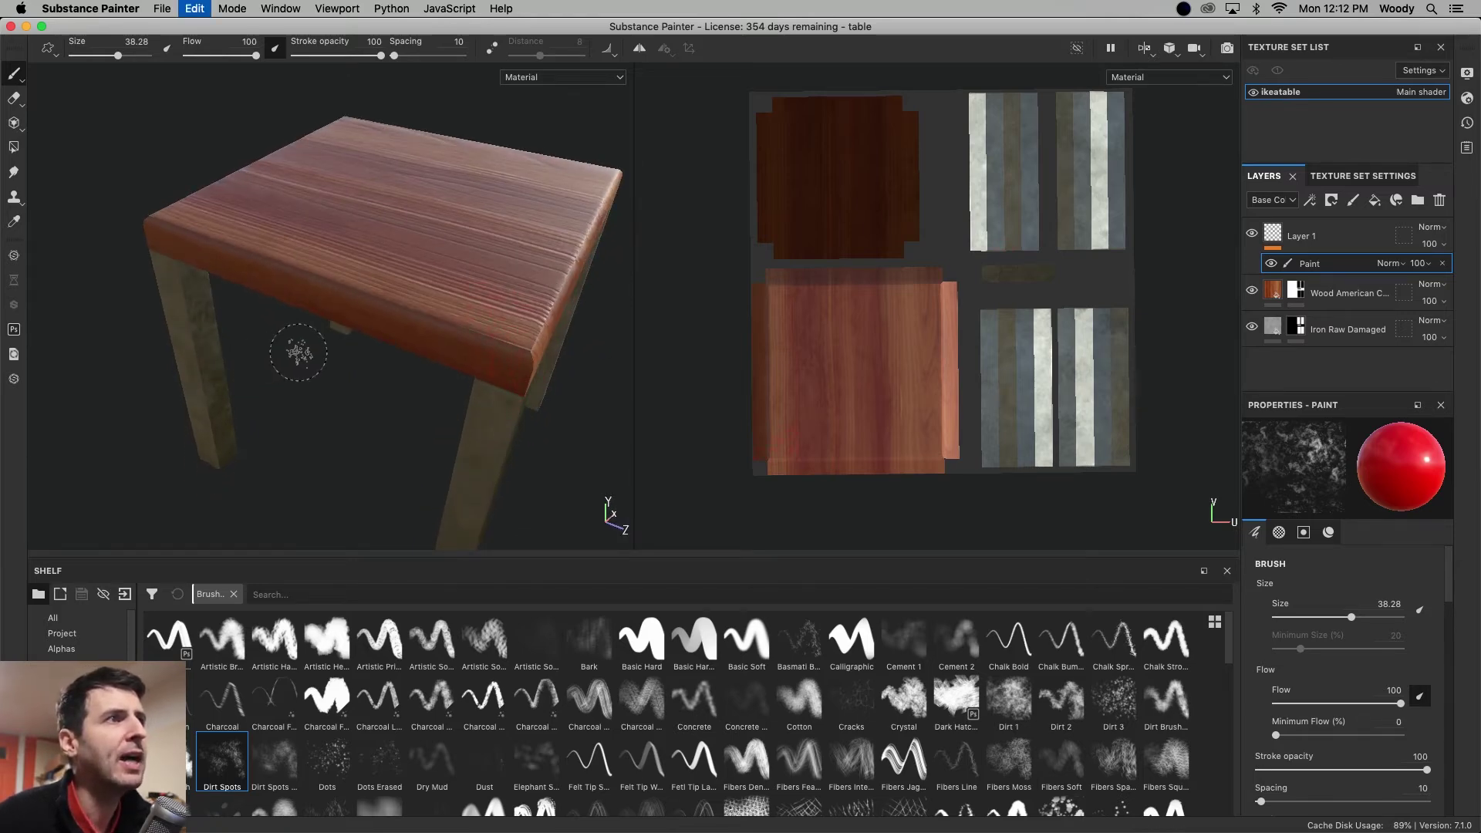
Choose the Basic Hard brush, paint a test stroke across the tabletop, and undo it.
{"action": "scroll", "coordinate": [401, 311], "scroll_direction": "up", "scroll_amount": 3}
{"action": "scroll", "coordinate": [398, 316], "scroll_direction": "down", "scroll_amount": 5}
{"action": "scroll", "coordinate": [397, 312], "scroll_direction": "up", "scroll_amount": 2}
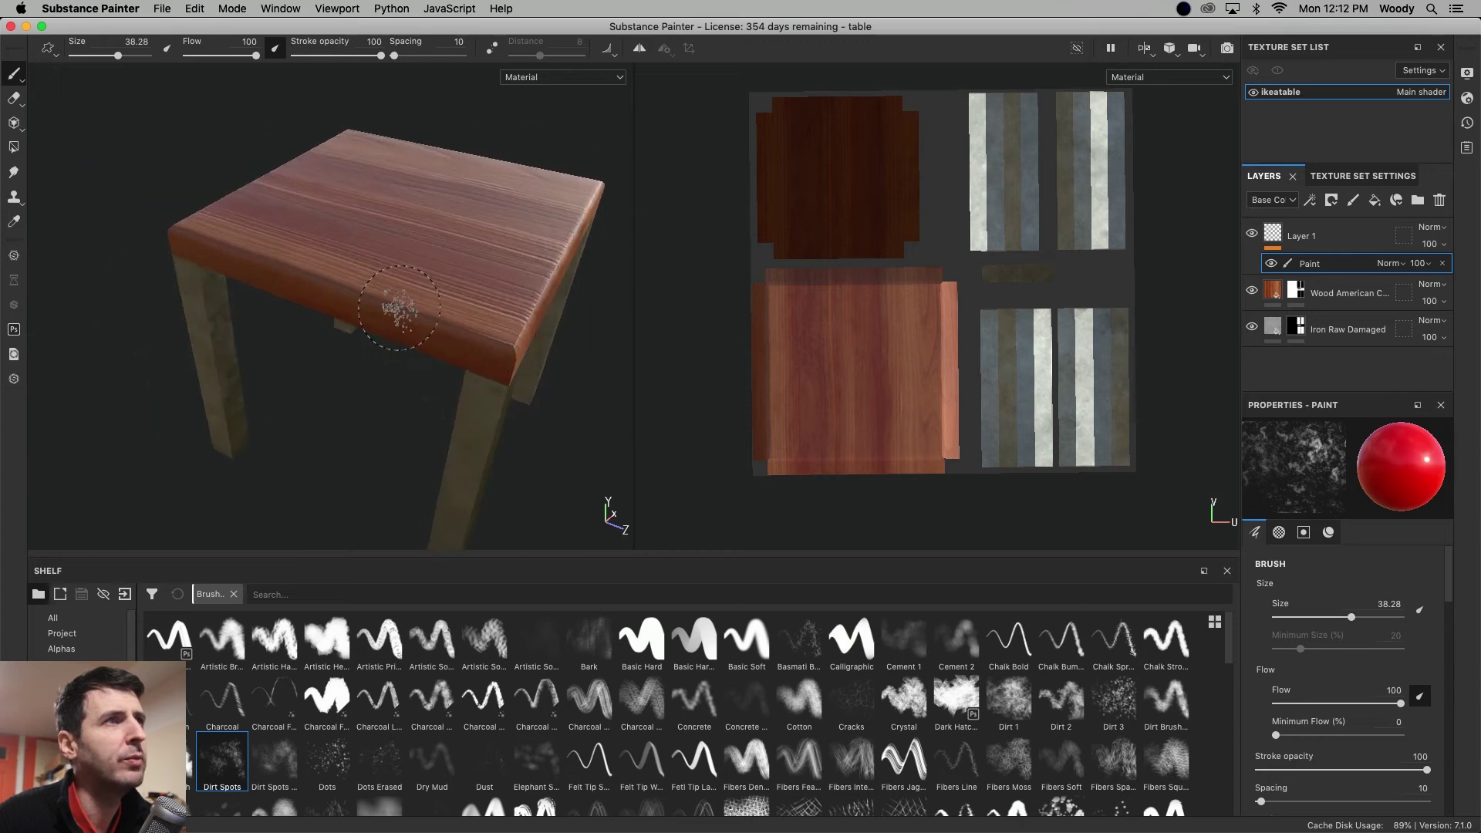
{"action": "mouse_move", "coordinate": [393, 313]}
{"action": "left_mouse_down", "text": "alt"}
{"action": "mouse_move", "coordinate": [351, 313]}
{"action": "mouse_move", "coordinate": [407, 307]}
{"action": "left_mouse_up", "text": "alt"}
{"action": "middle_click_drag", "start_coordinate": [406, 308], "coordinate": [318, 281], "text": "alt"}
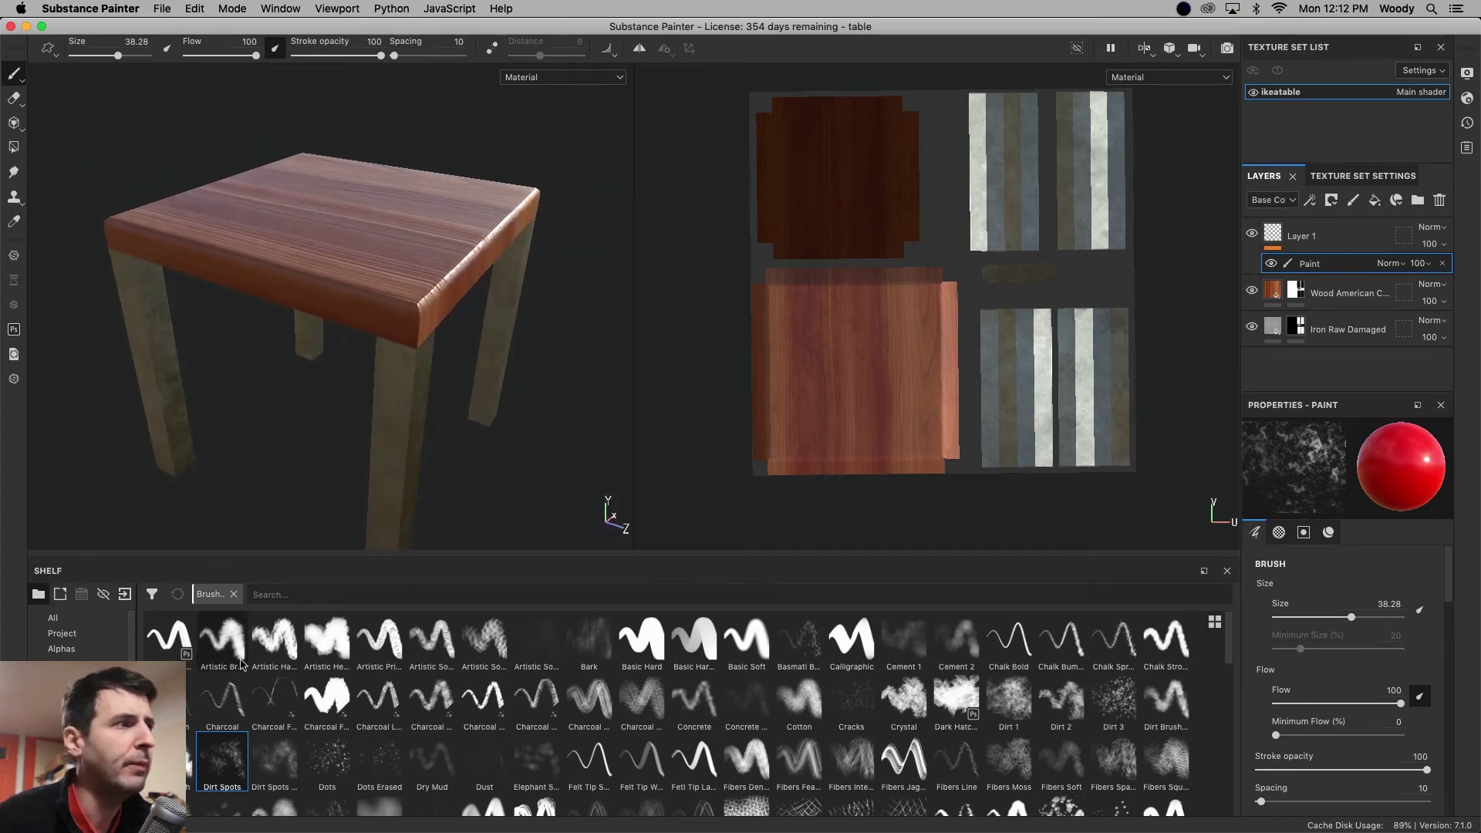
{"action": "left_click", "coordinate": [650, 647]}
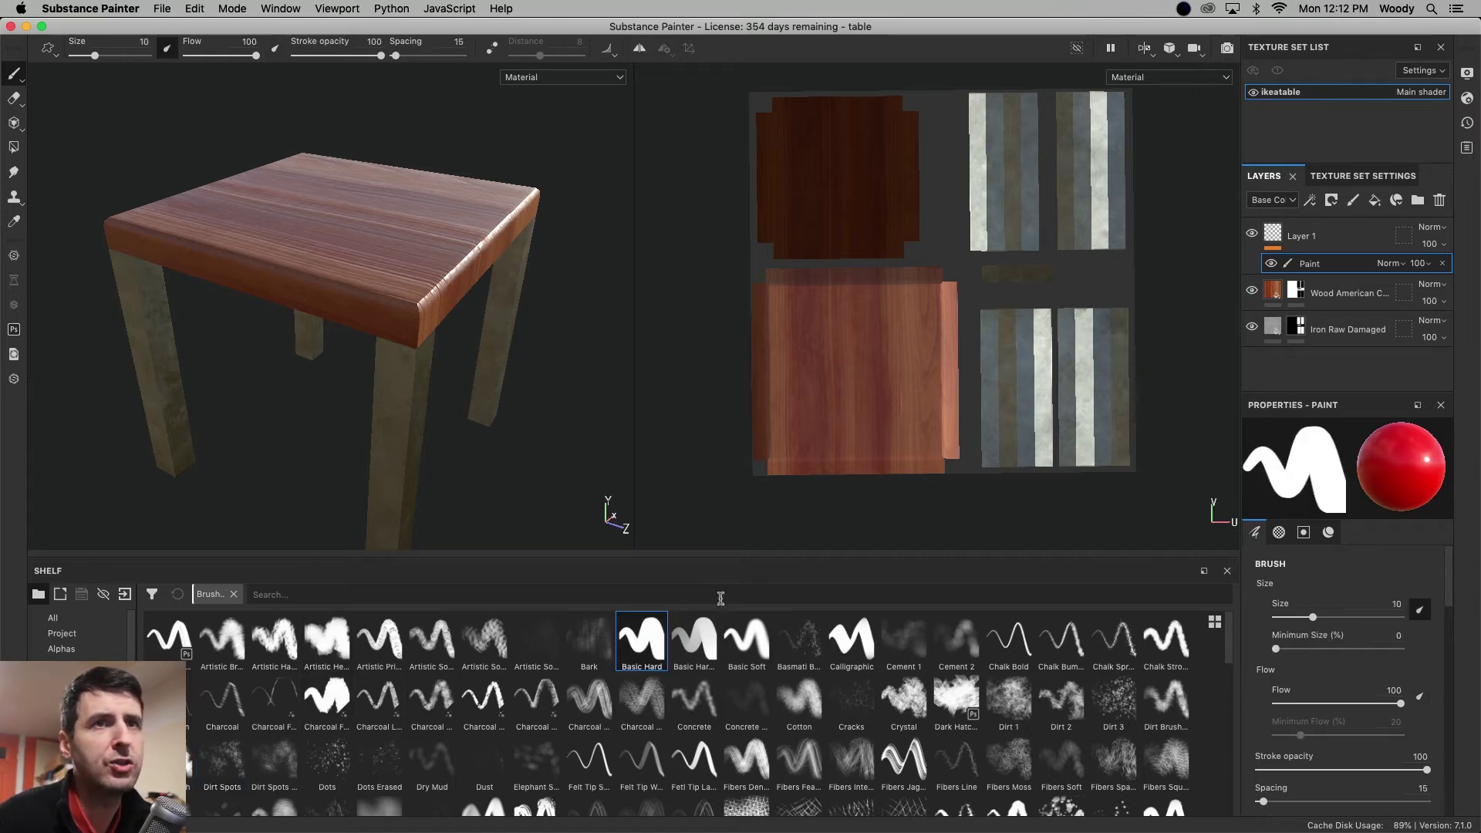
{"action": "left_click_drag", "start_coordinate": [316, 264], "coordinate": [397, 259]}
{"action": "key", "text": "ctrl+z"}
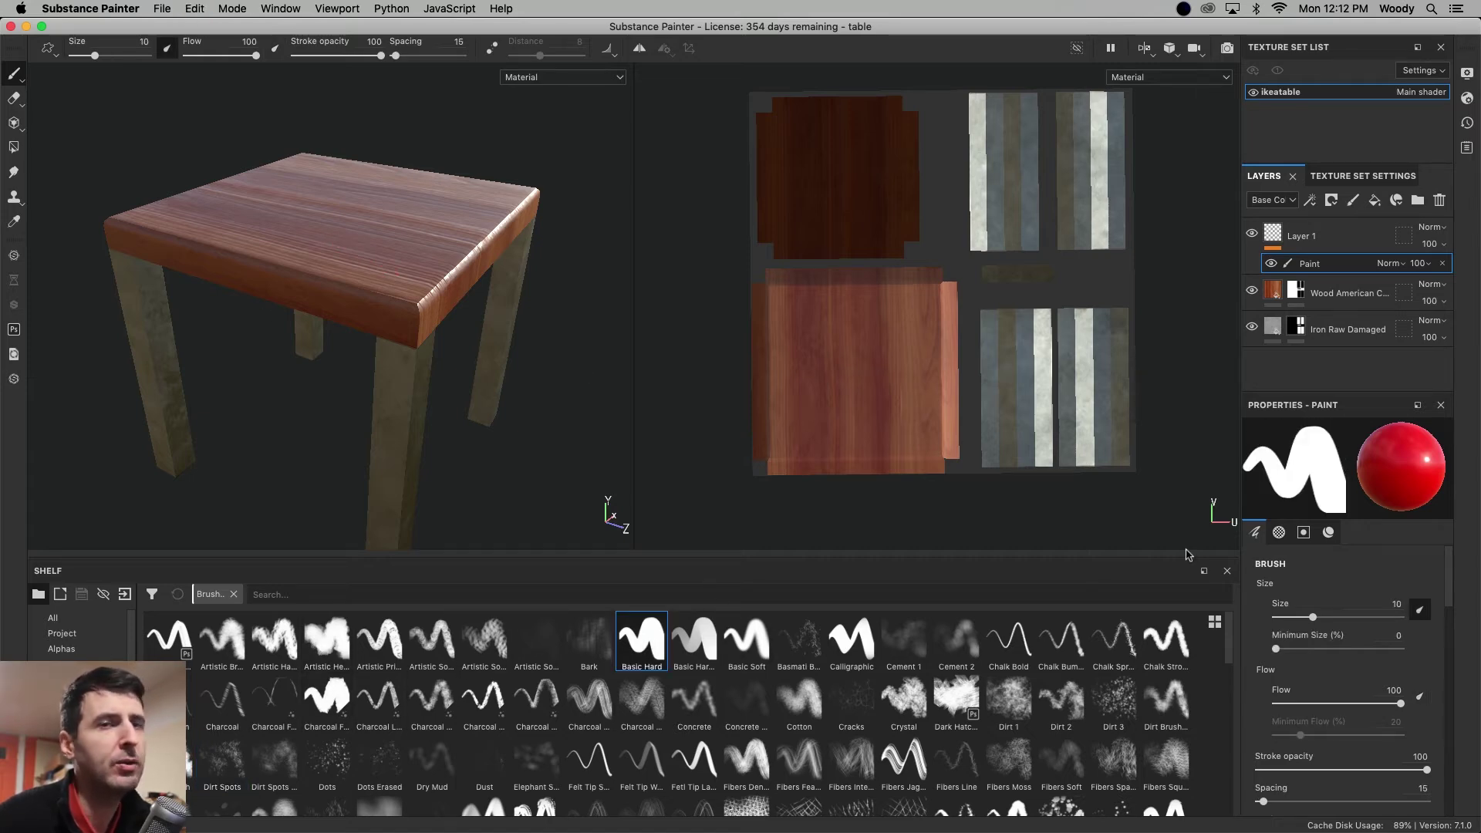
Disable the brush's color, roughness and metallic channels, leaving only the normal channel to paint with.
{"action": "scroll", "coordinate": [1346, 693], "scroll_direction": "down", "scroll_amount": 5}
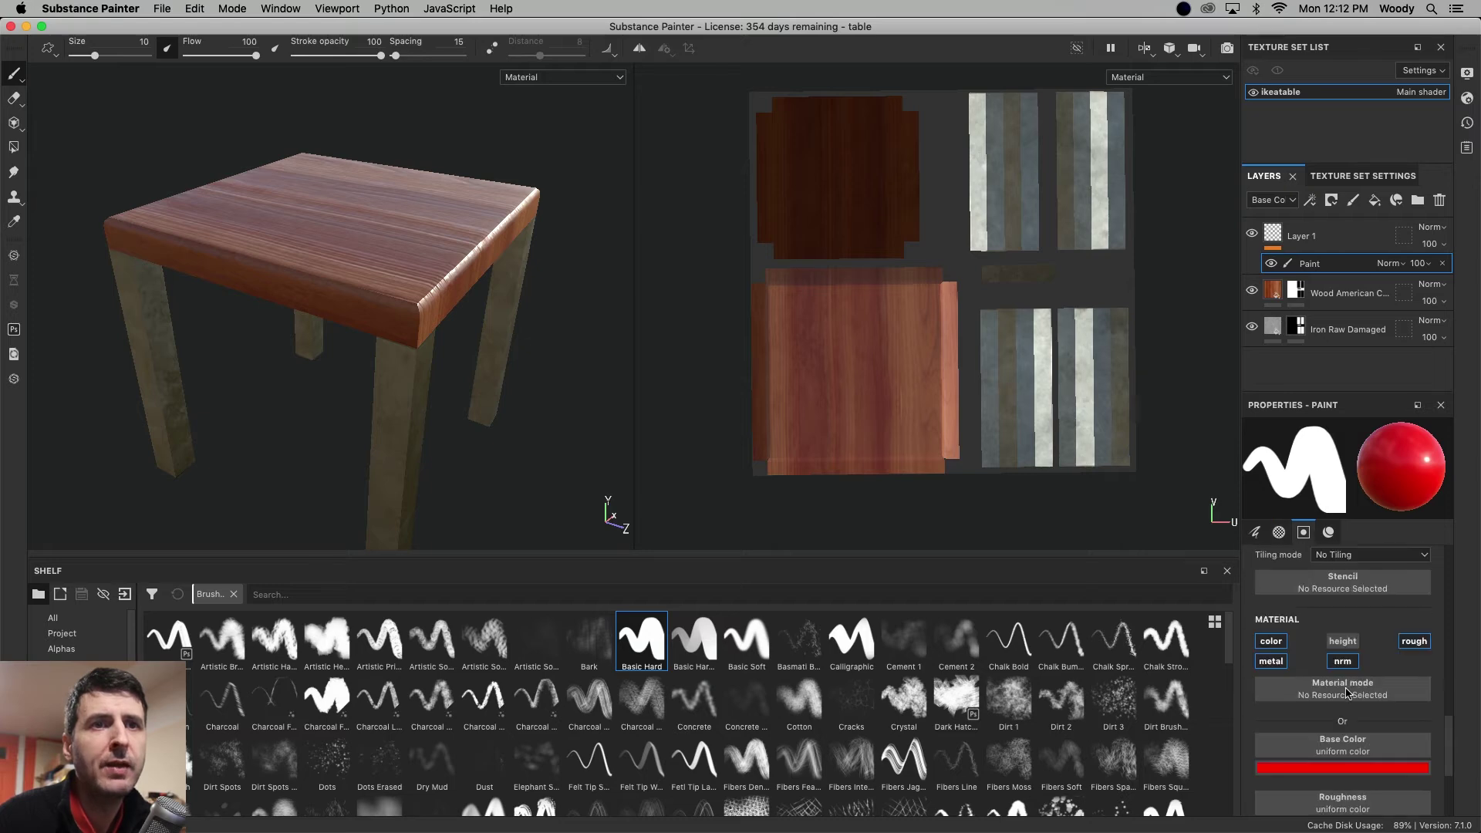
{"action": "left_click", "coordinate": [1279, 640]}
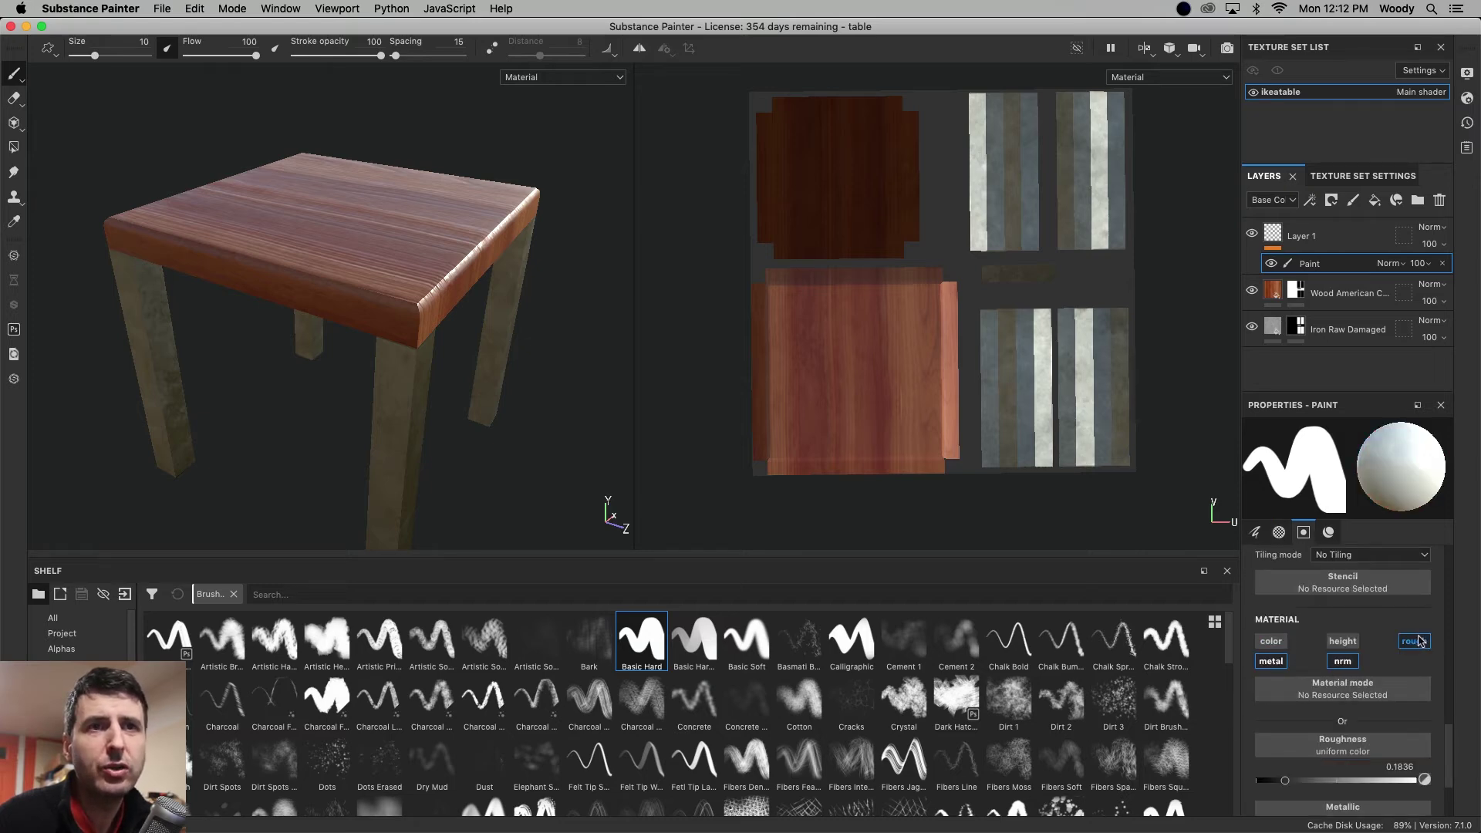
{"action": "left_click", "coordinate": [1413, 640]}
{"action": "left_click", "coordinate": [1270, 661]}
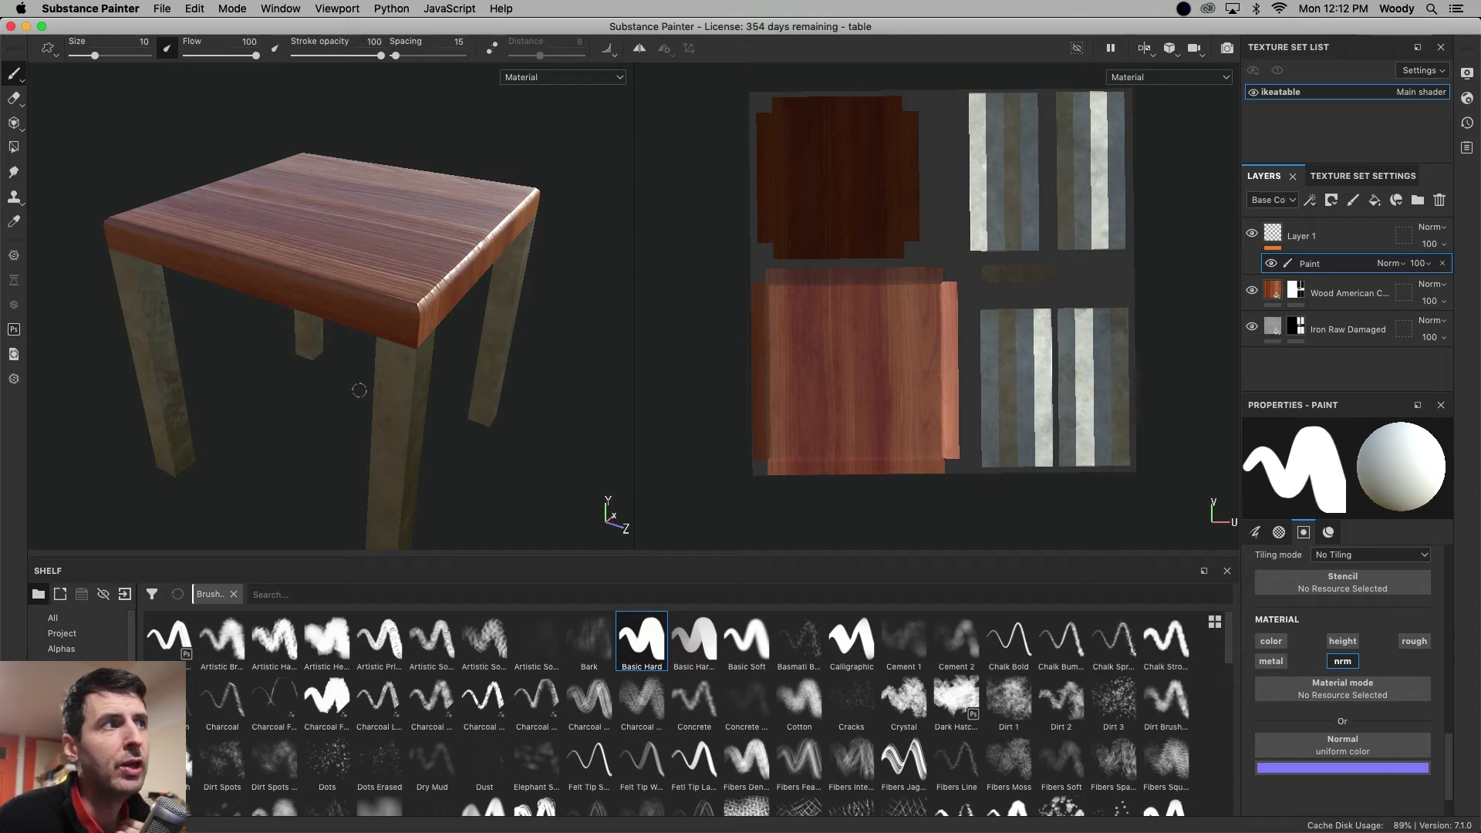
Assign the vent_40 hard surface map to the brush's normal channel.
{"action": "scroll", "coordinate": [302, 425], "scroll_direction": "up", "scroll_amount": 5}
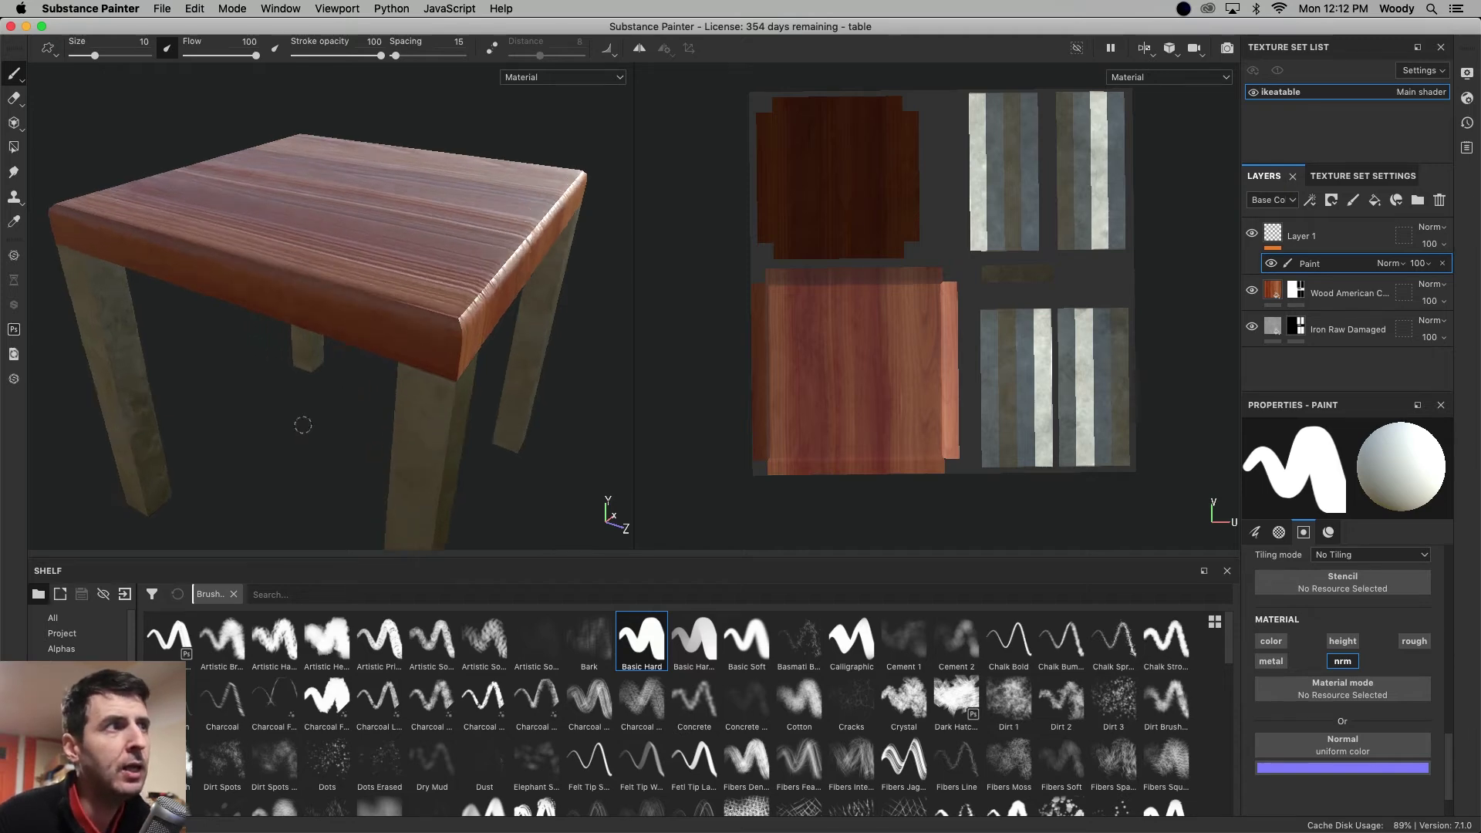
{"action": "mouse_move", "coordinate": [441, 495]}
{"action": "left_mouse_down", "text": "alt"}
{"action": "mouse_move", "coordinate": [324, 272]}
{"action": "mouse_move", "coordinate": [338, 308]}
{"action": "left_mouse_up", "text": "alt"}
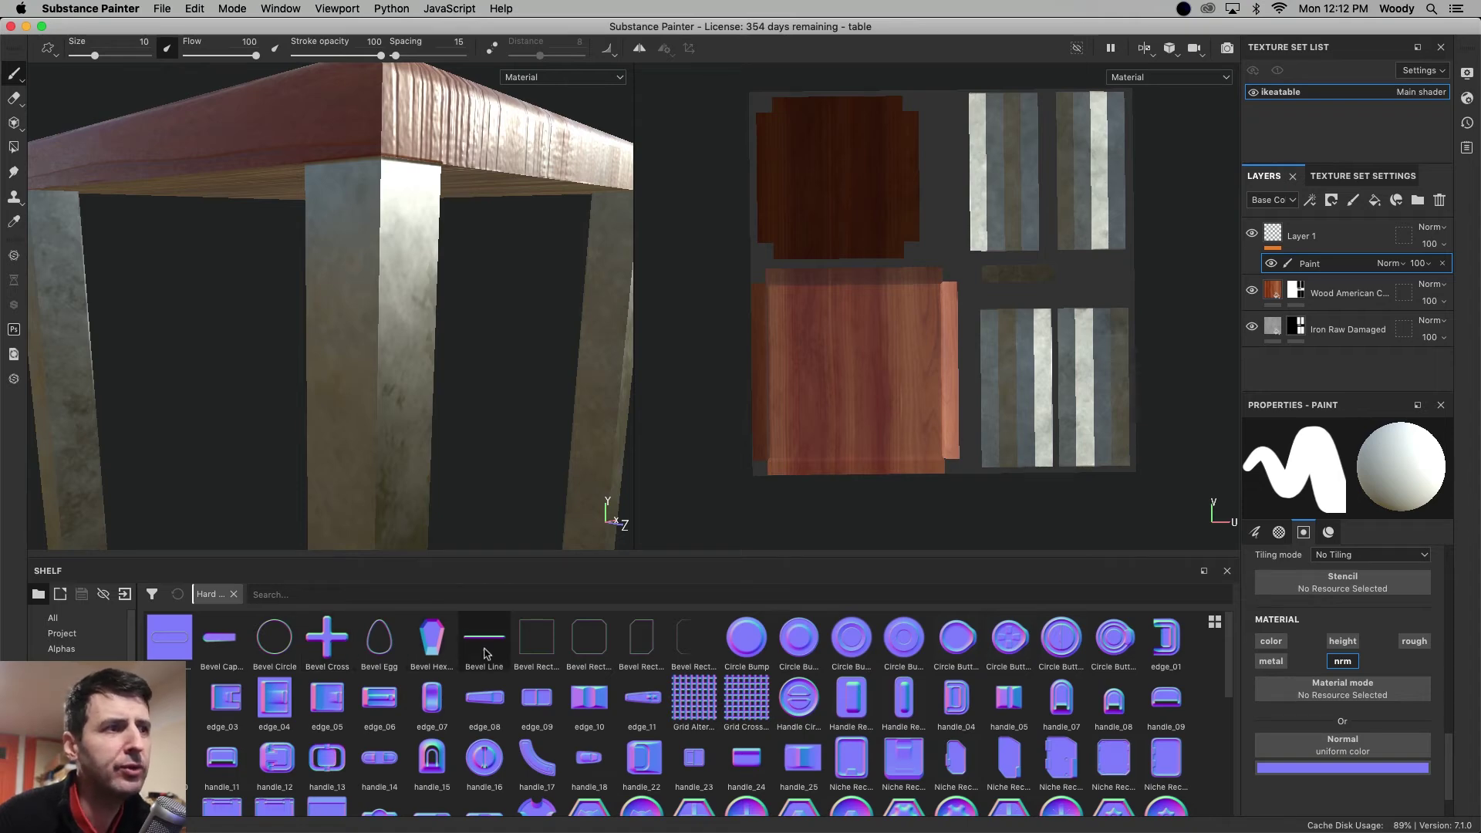
{"action": "scroll", "coordinate": [432, 709], "scroll_direction": "down", "scroll_amount": 10}
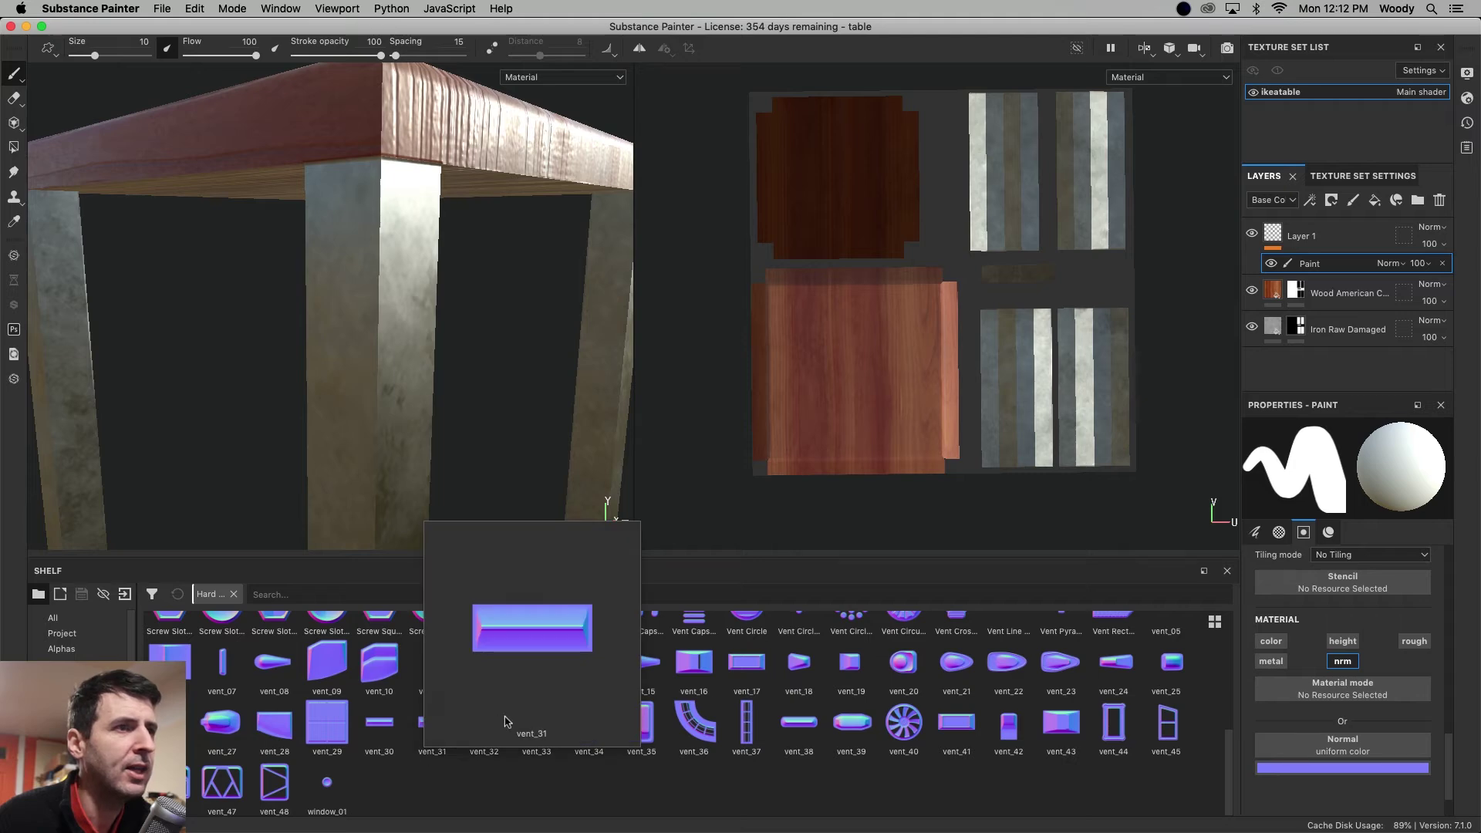
{"action": "mouse_move", "coordinate": [909, 730]}
{"action": "left_click_drag", "start_coordinate": [908, 730], "coordinate": [1336, 751]}
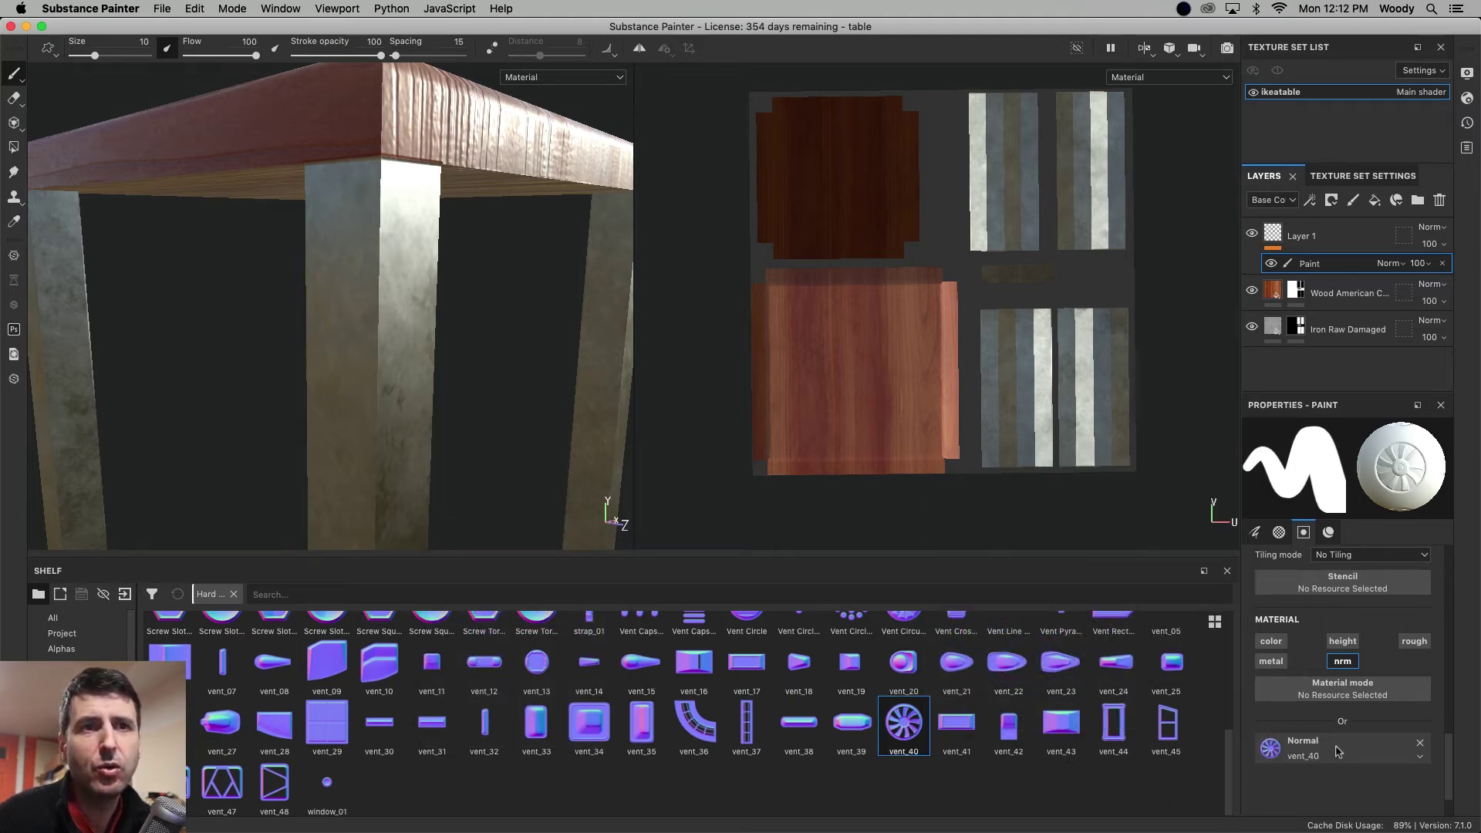
Enlarge the brush to size 100 and stamp the round fan vent in the middle of the tabletop.
{"action": "mouse_move", "coordinate": [329, 290]}
{"action": "left_mouse_down", "text": "alt"}
{"action": "mouse_move", "coordinate": [384, 473]}
{"action": "mouse_move", "coordinate": [319, 310]}
{"action": "left_mouse_up", "text": "alt"}
{"action": "left_click_drag", "start_coordinate": [382, 450], "coordinate": [215, 160], "text": "alt"}
{"action": "scroll", "coordinate": [1342, 663], "scroll_direction": "up", "scroll_amount": 10}
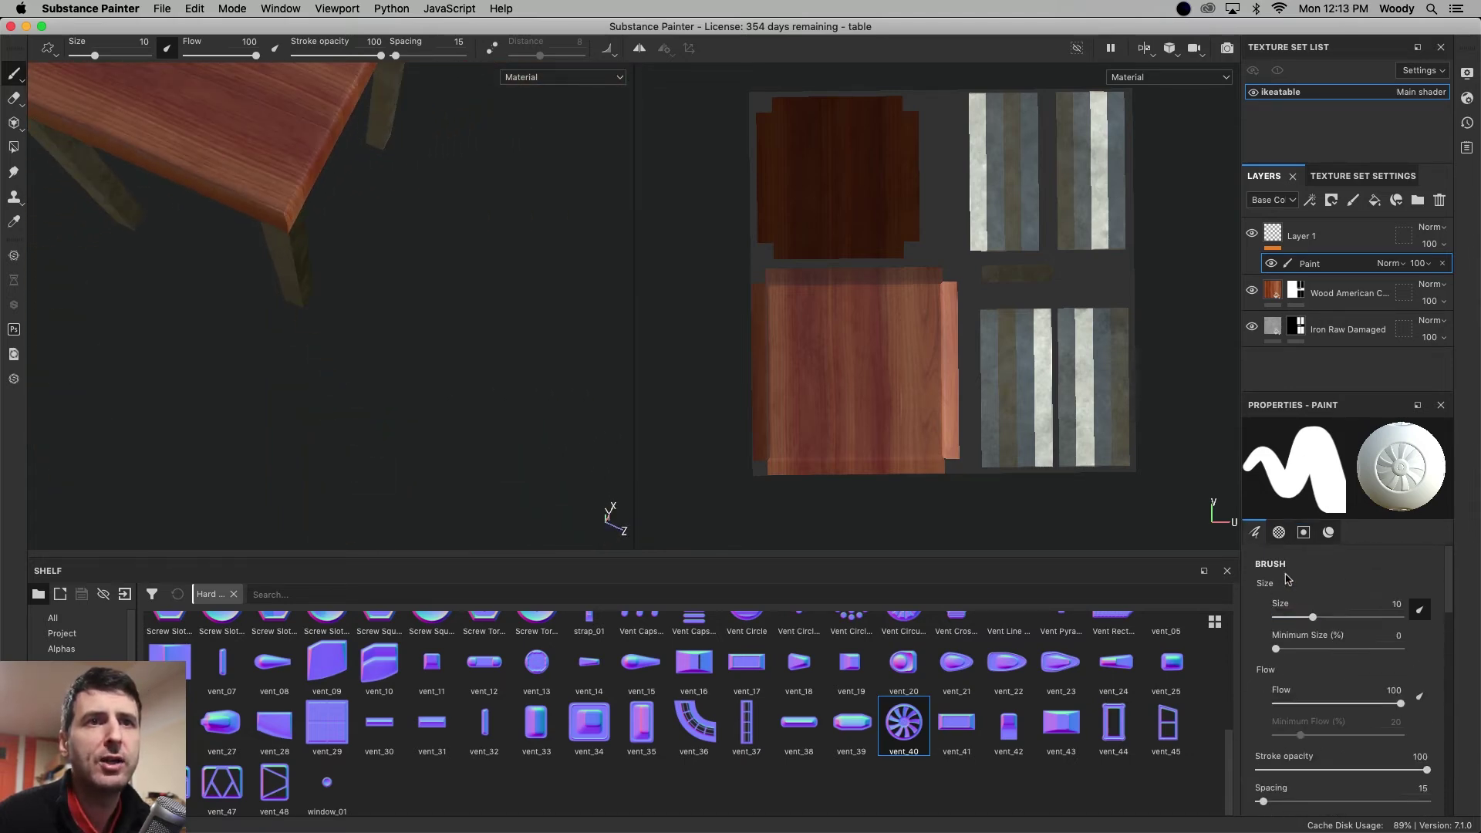
{"action": "left_click_drag", "start_coordinate": [1313, 617], "coordinate": [1354, 617]}
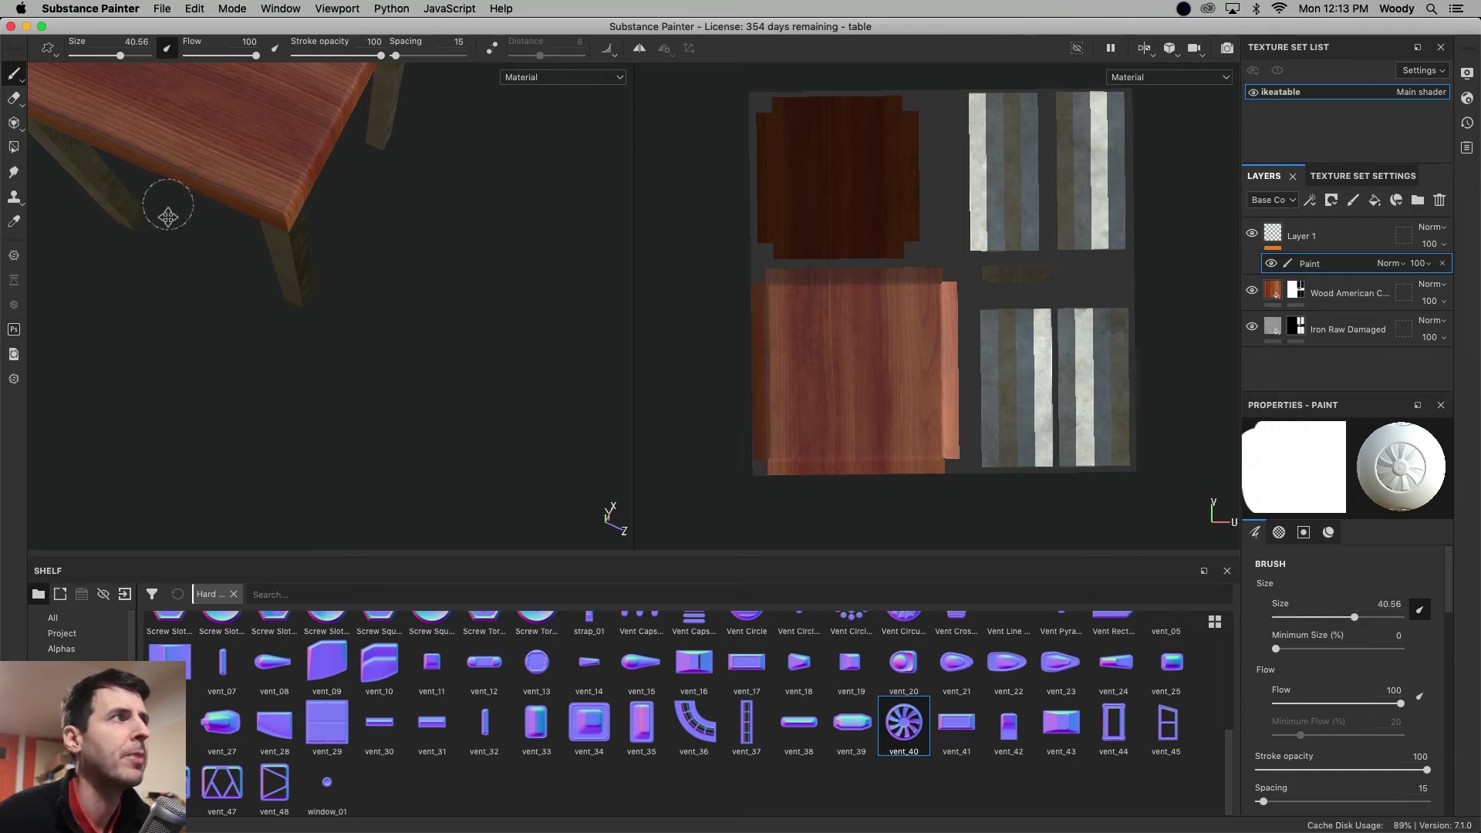
{"action": "left_click_drag", "start_coordinate": [168, 217], "coordinate": [322, 498], "text": "alt"}
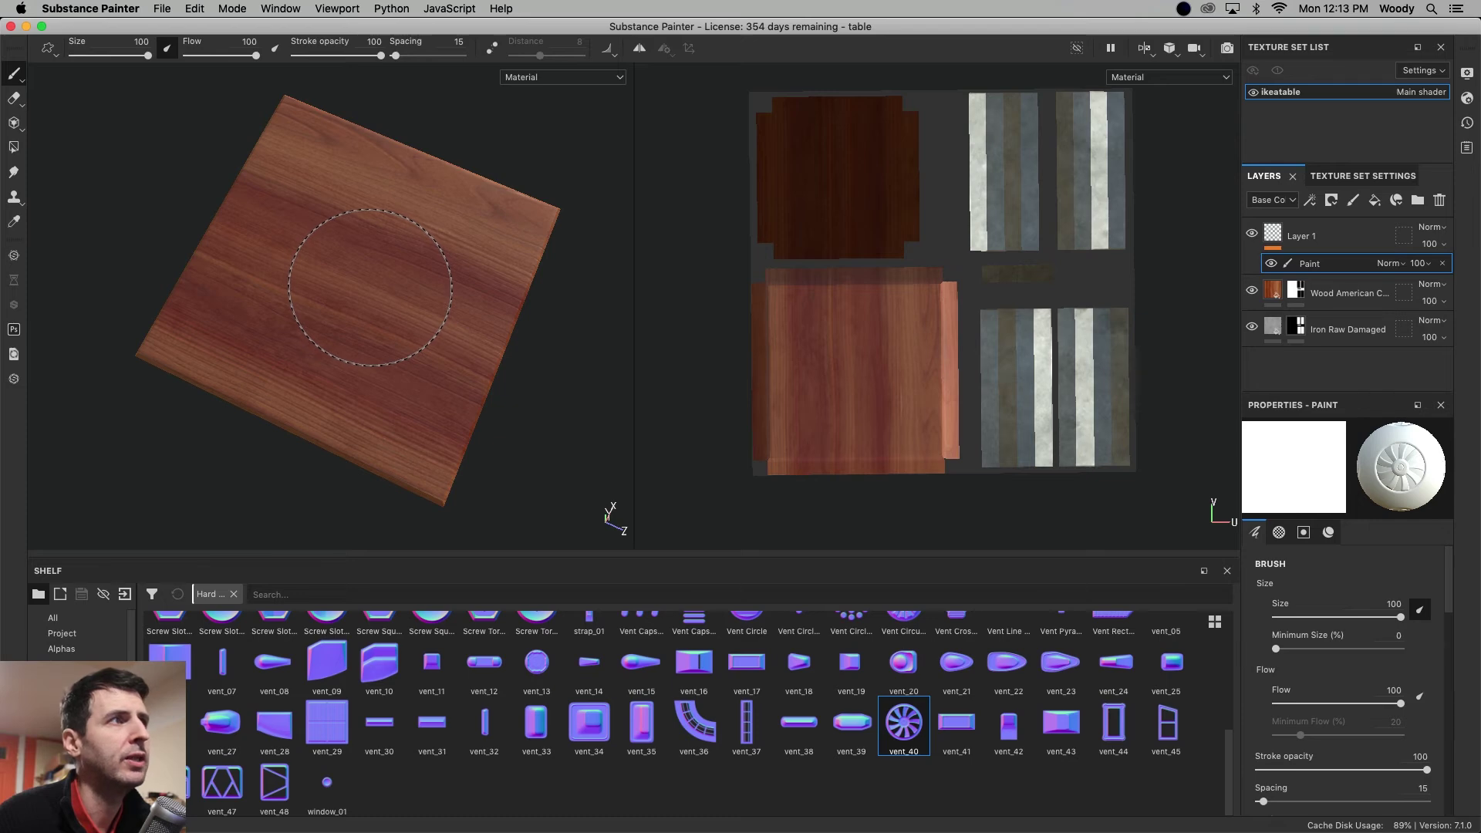
{"action": "scroll", "coordinate": [207, 448], "scroll_direction": "up", "scroll_amount": 5}
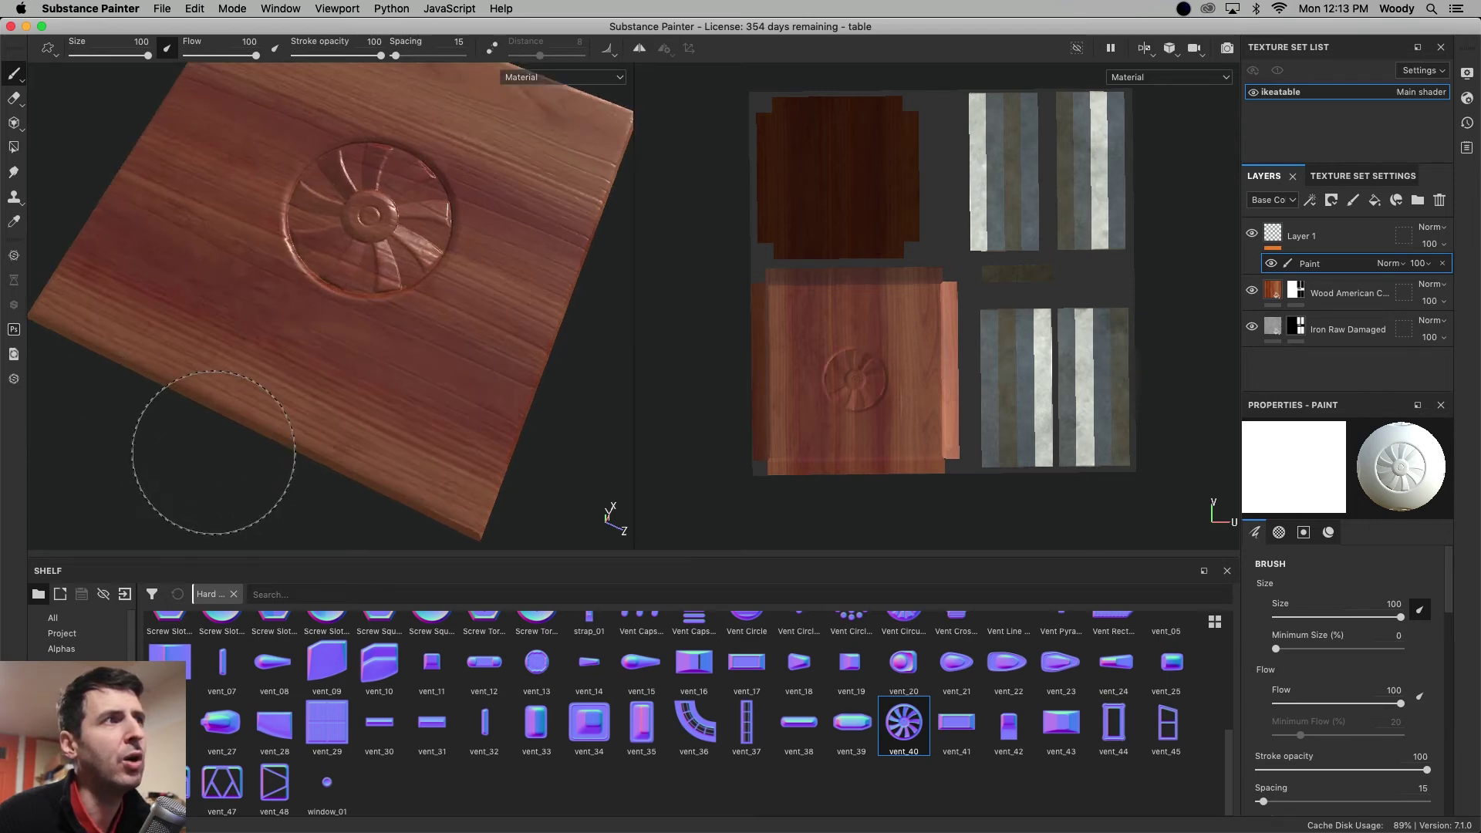
Inspect the stamped fan vent relief from a lower angle and undo the stamp.
{"action": "left_click_drag", "start_coordinate": [213, 452], "coordinate": [301, 401], "text": "alt"}
{"action": "left_click_drag", "start_coordinate": [334, 312], "coordinate": [251, 365], "text": "alt"}
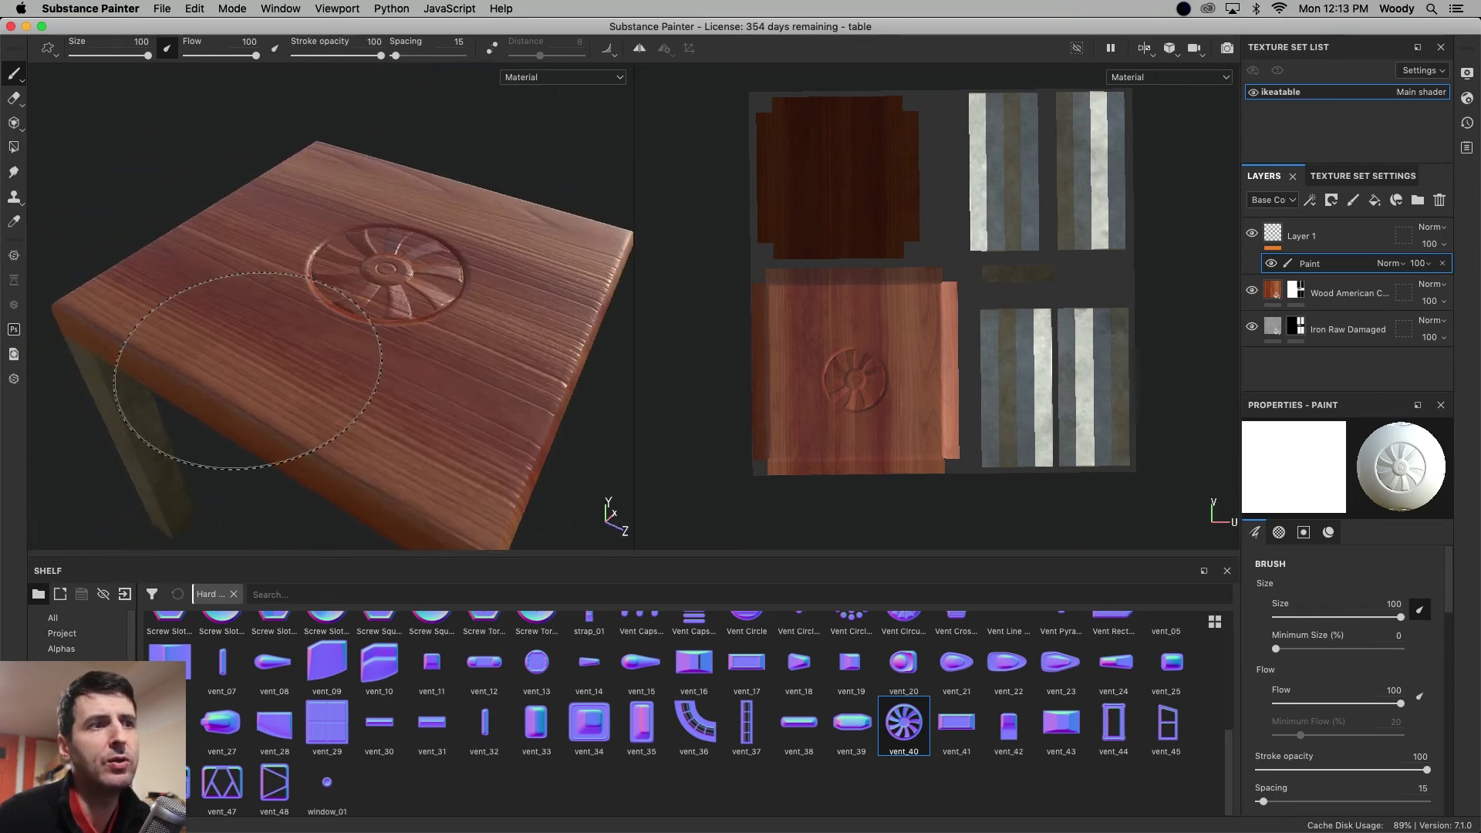
{"action": "key", "text": "super+z"}
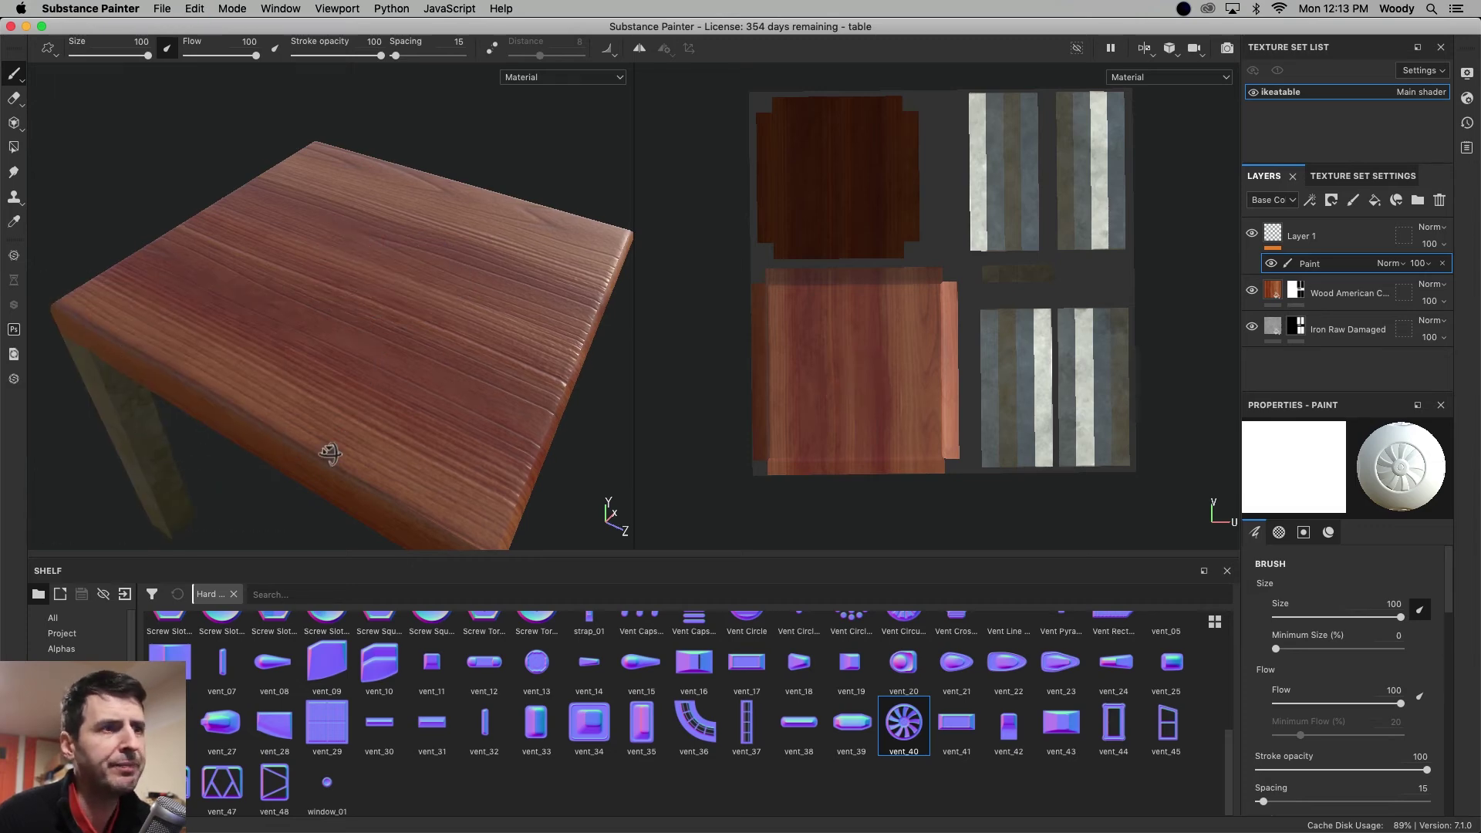
Replace the brush's normal map with the vent_37 hard surface.
{"action": "left_click_drag", "start_coordinate": [324, 453], "coordinate": [344, 373], "text": "alt"}
{"action": "left_click", "coordinate": [745, 725]}
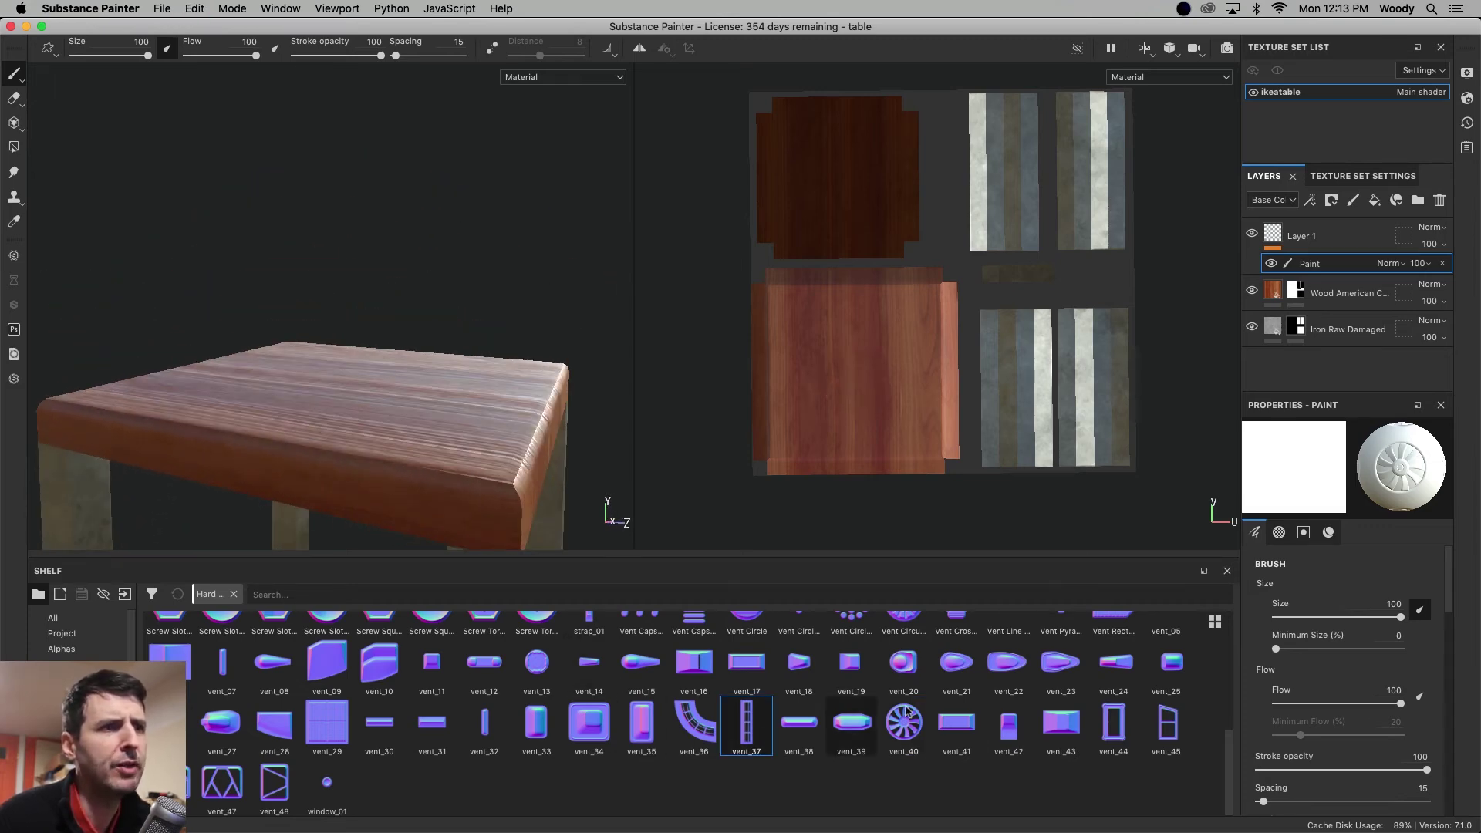
{"action": "scroll", "coordinate": [1333, 721], "scroll_direction": "down", "scroll_amount": 5}
{"action": "scroll", "coordinate": [1333, 721], "scroll_direction": "down", "scroll_amount": 1}
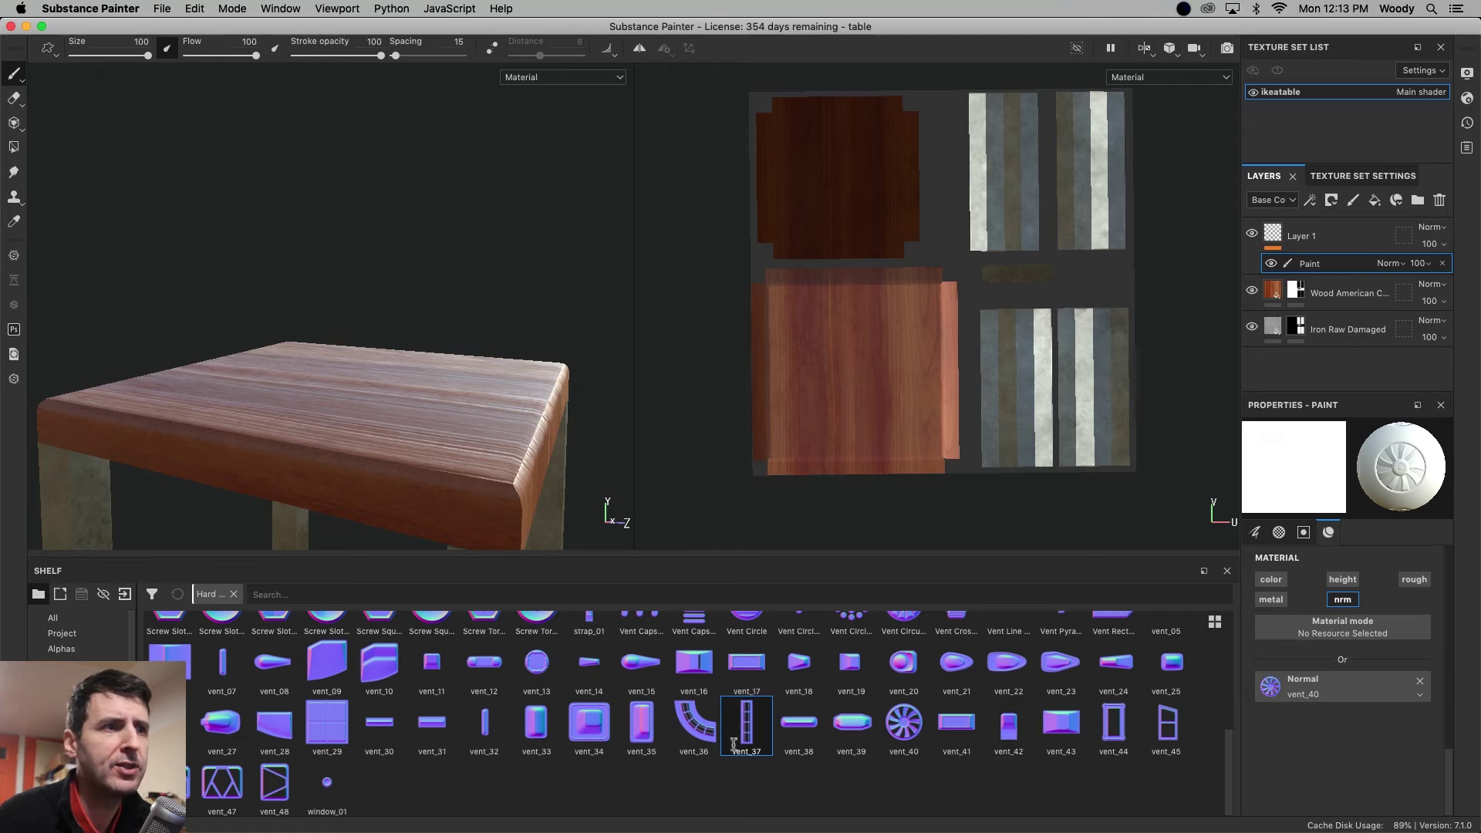
{"action": "left_click_drag", "start_coordinate": [1076, 714], "coordinate": [1338, 686]}
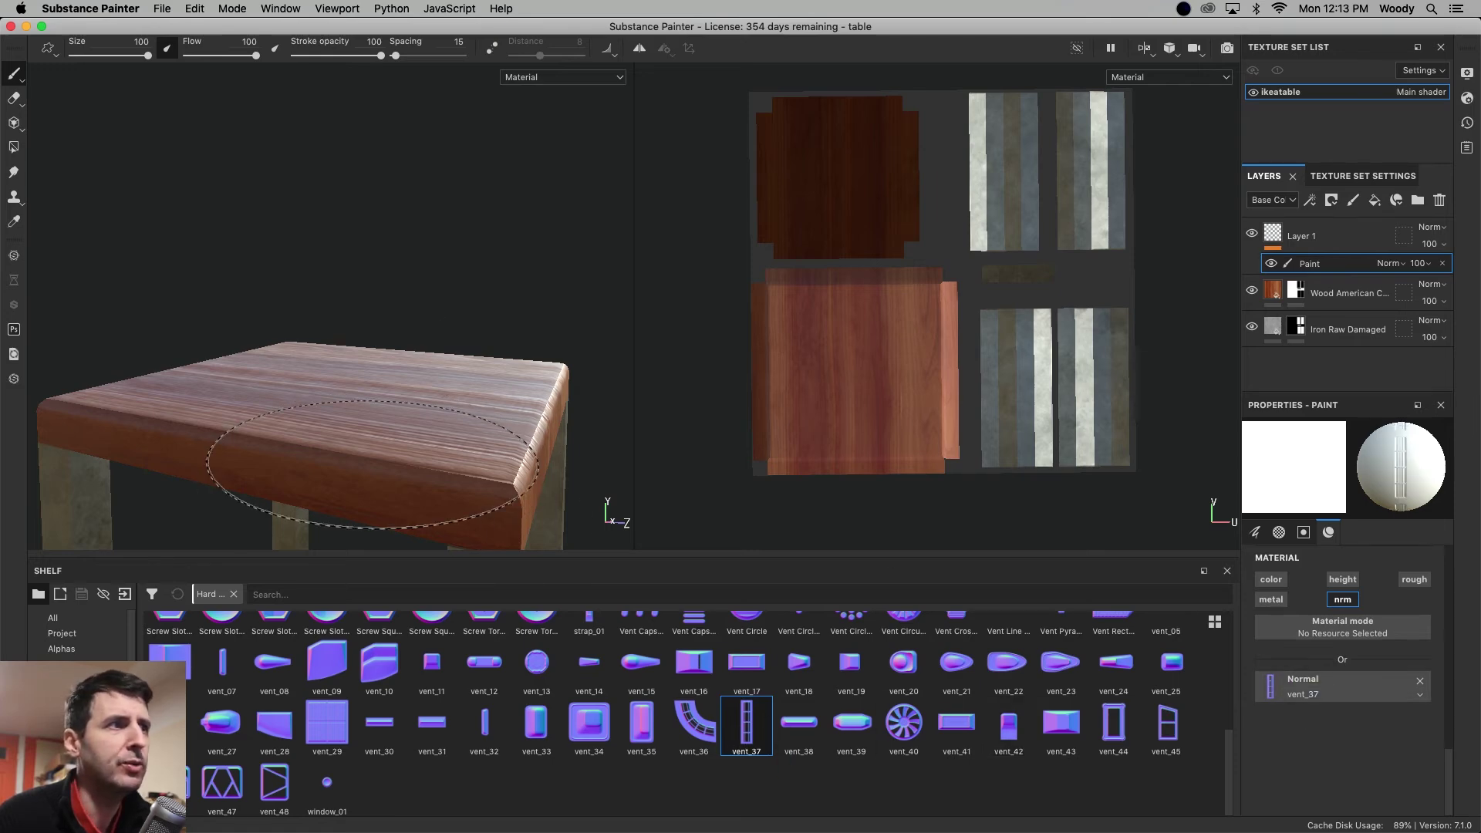
Try the vent_37 stamp on the front table leg at brush size 18.06, and enlarge the brush to 43.7.
{"action": "mouse_move", "coordinate": [363, 479]}
{"action": "left_mouse_down", "text": "alt"}
{"action": "mouse_move", "coordinate": [357, 306]}
{"action": "mouse_move", "coordinate": [373, 149]}
{"action": "left_mouse_up", "text": "alt"}
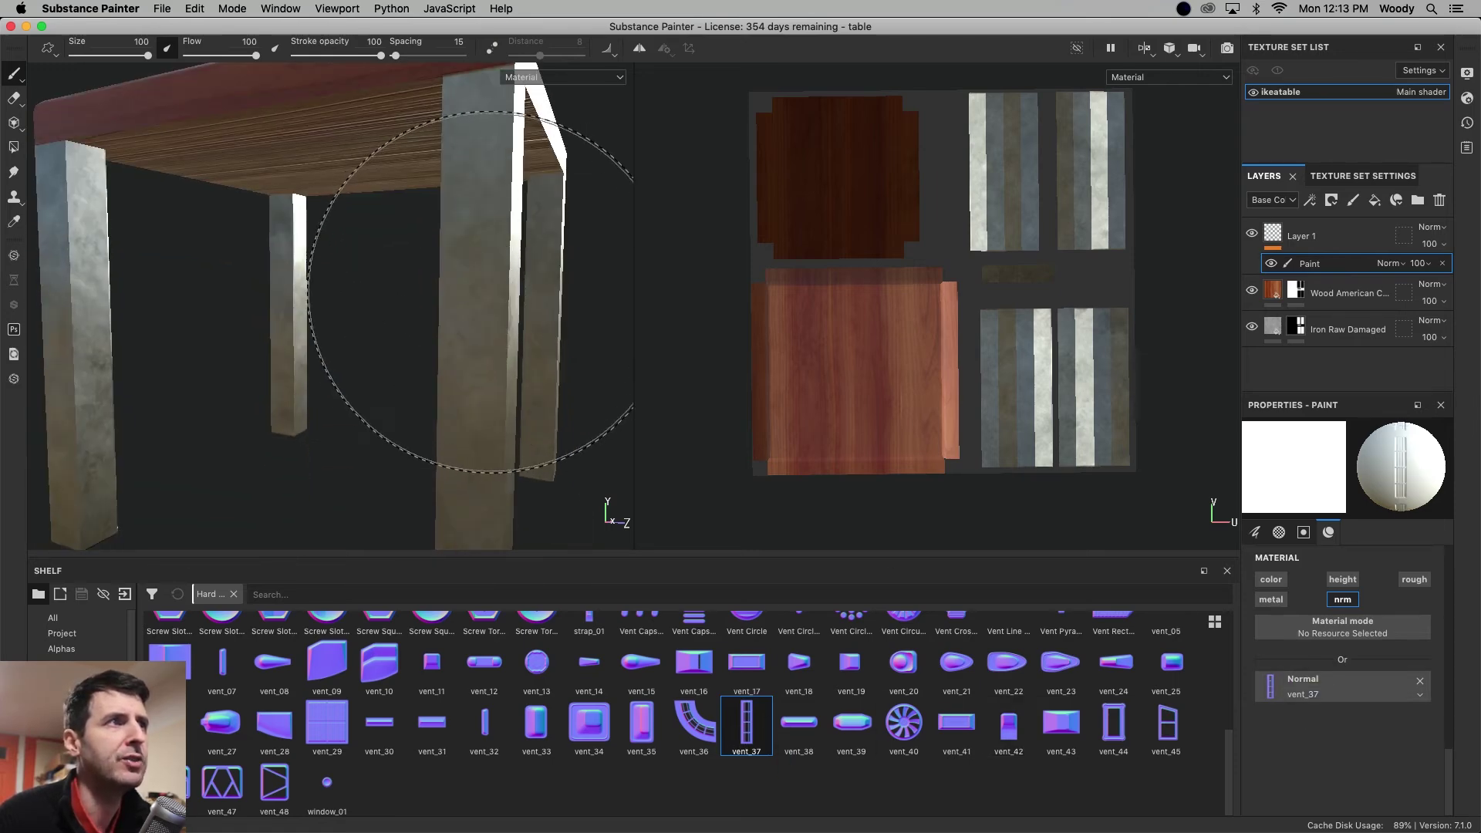
{"action": "scroll", "coordinate": [1377, 575], "scroll_direction": "up", "scroll_amount": 5}
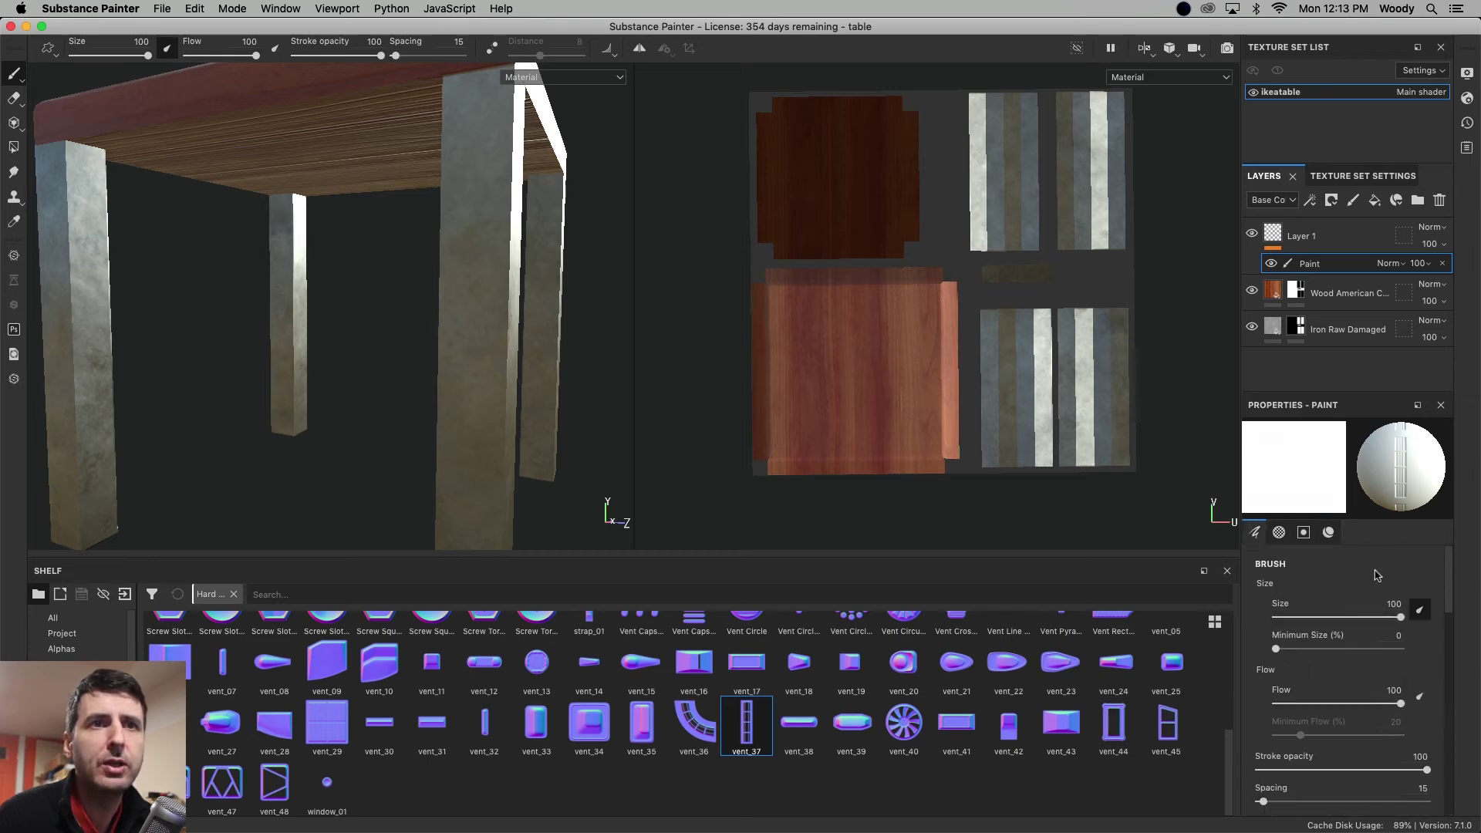
{"action": "left_click_drag", "start_coordinate": [1388, 625], "coordinate": [1326, 621]}
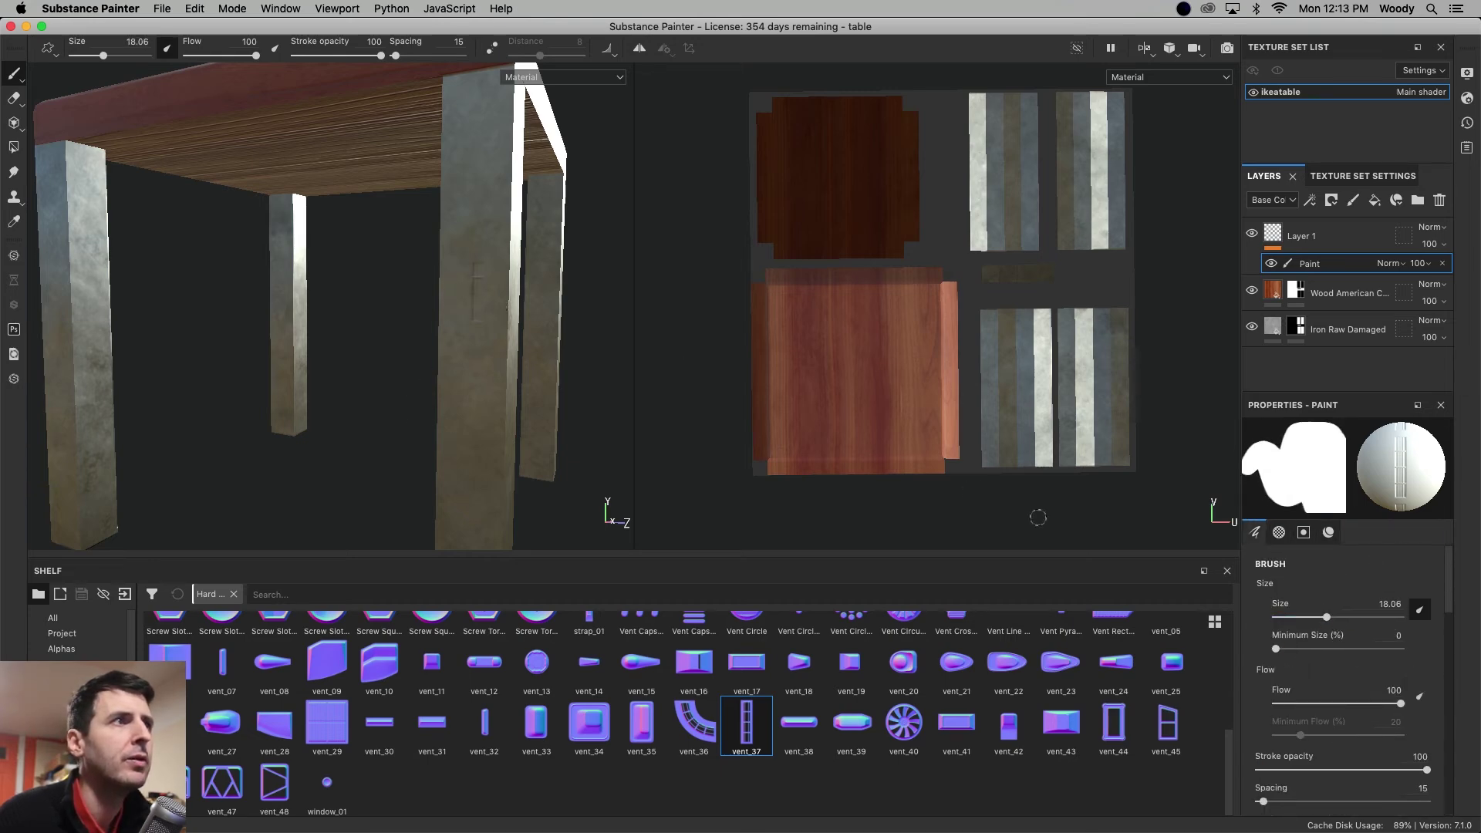
{"action": "left_click_drag", "start_coordinate": [1326, 617], "coordinate": [1356, 617]}
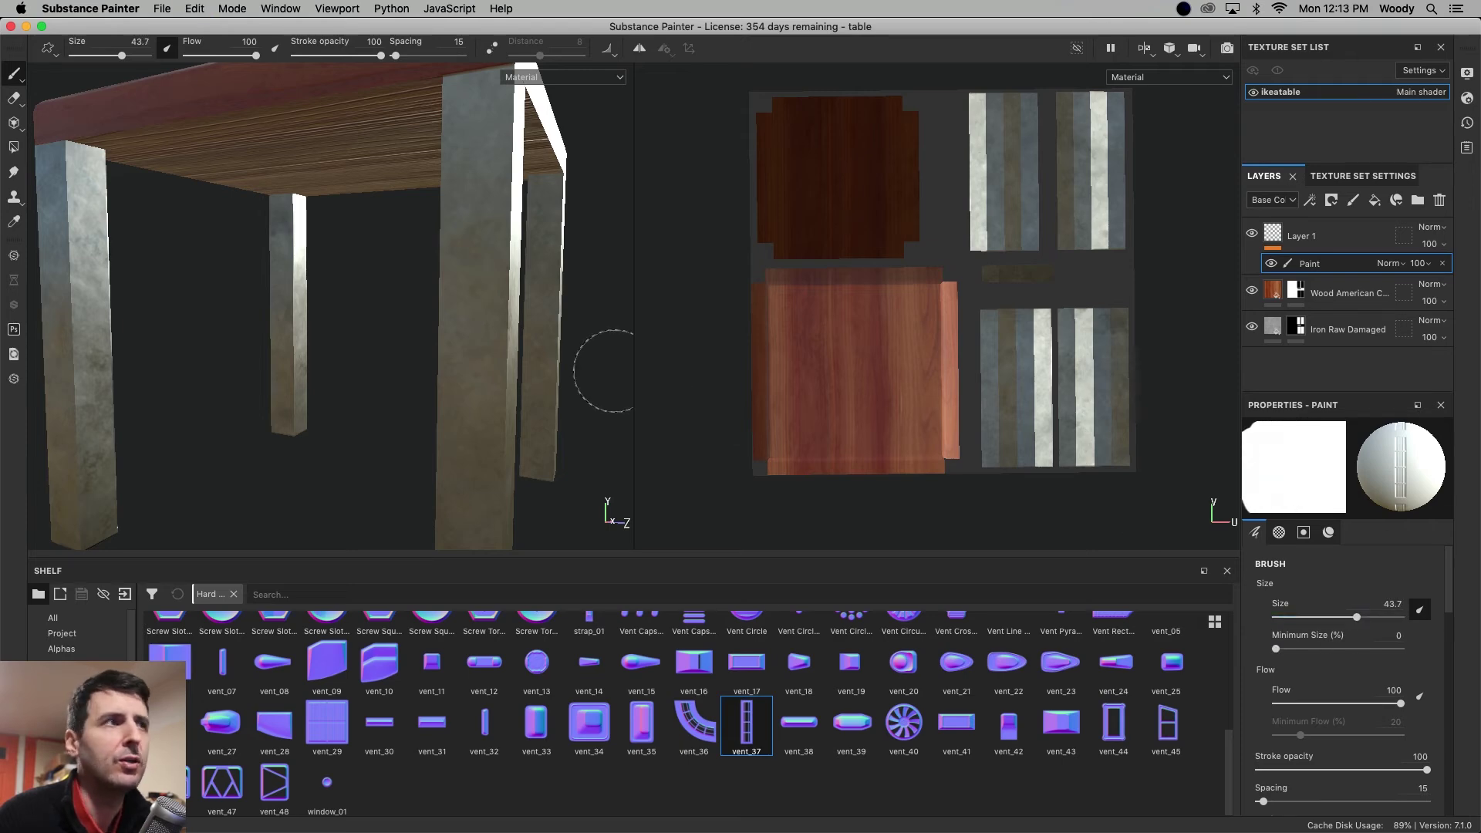
Stamp the vent_37 ladder relief on the front table leg at brush size 43.7 and inspect it from other angles.
{"action": "left_click", "coordinate": [464, 311]}
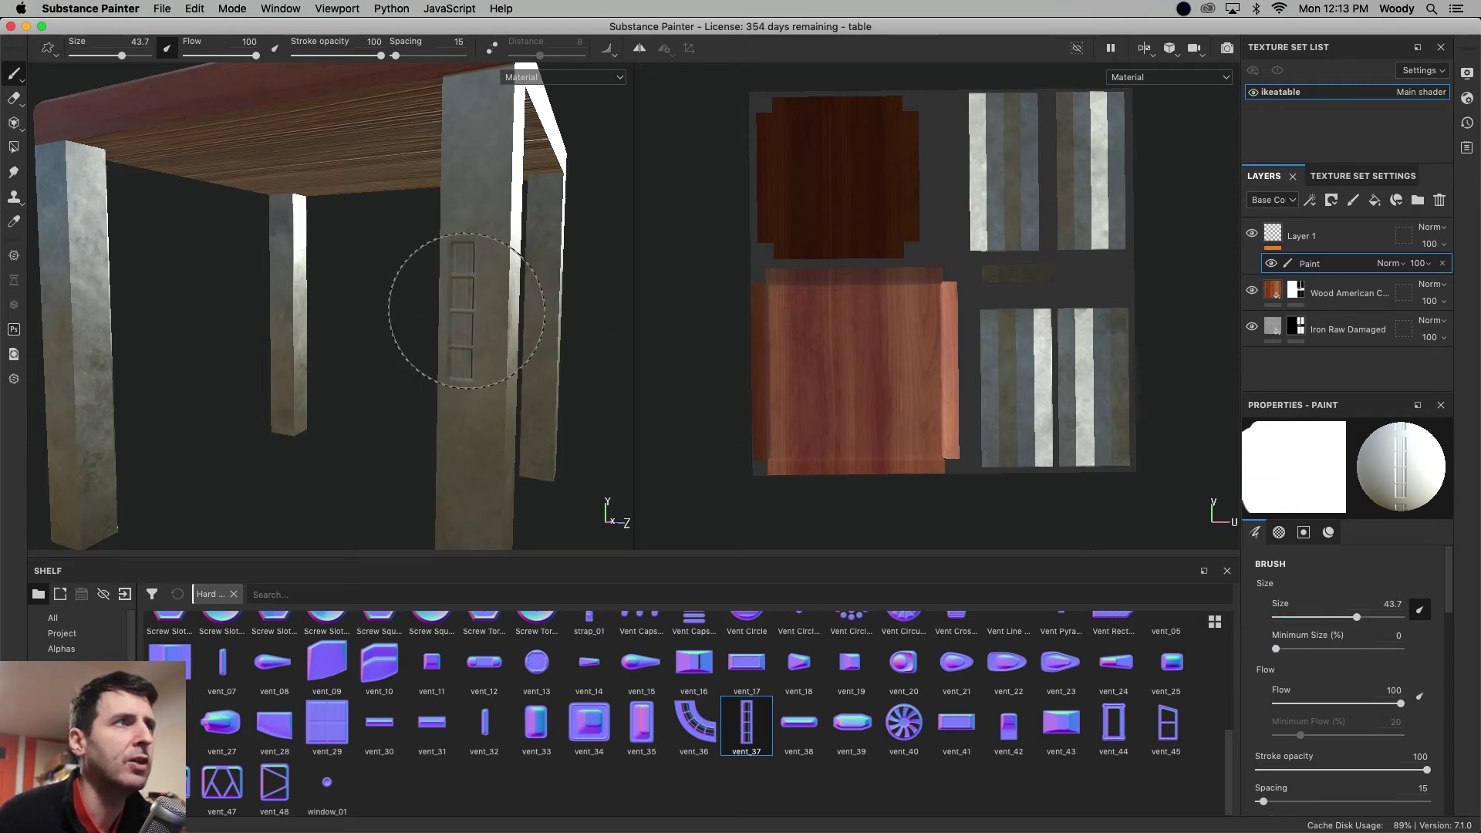
{"action": "mouse_move", "coordinate": [465, 311]}
{"action": "left_mouse_down", "text": "alt"}
{"action": "mouse_move", "coordinate": [347, 370]}
{"action": "mouse_move", "coordinate": [466, 370]}
{"action": "mouse_move", "coordinate": [429, 400]}
{"action": "mouse_move", "coordinate": [291, 364]}
{"action": "mouse_move", "coordinate": [424, 371]}
{"action": "mouse_move", "coordinate": [436, 339]}
{"action": "left_mouse_up", "text": "alt"}
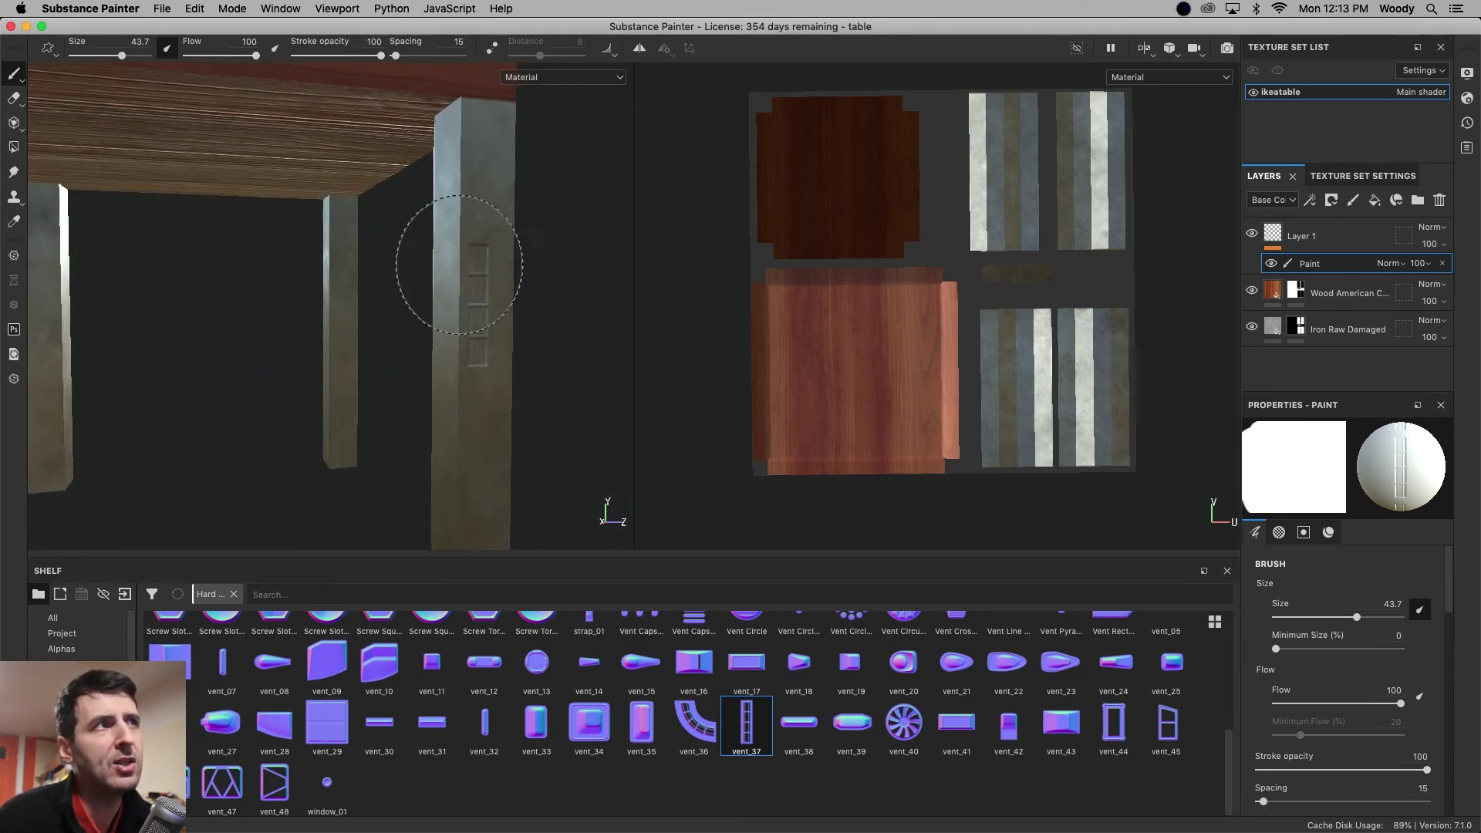
{"action": "left_click_drag", "start_coordinate": [459, 265], "coordinate": [330, 390], "text": "alt"}
Set the brush size to 10.77 and replace the brush's normal map with the Screw Slotted Hexagon hard surface.
{"action": "scroll", "coordinate": [734, 711], "scroll_direction": "up", "scroll_amount": 10}
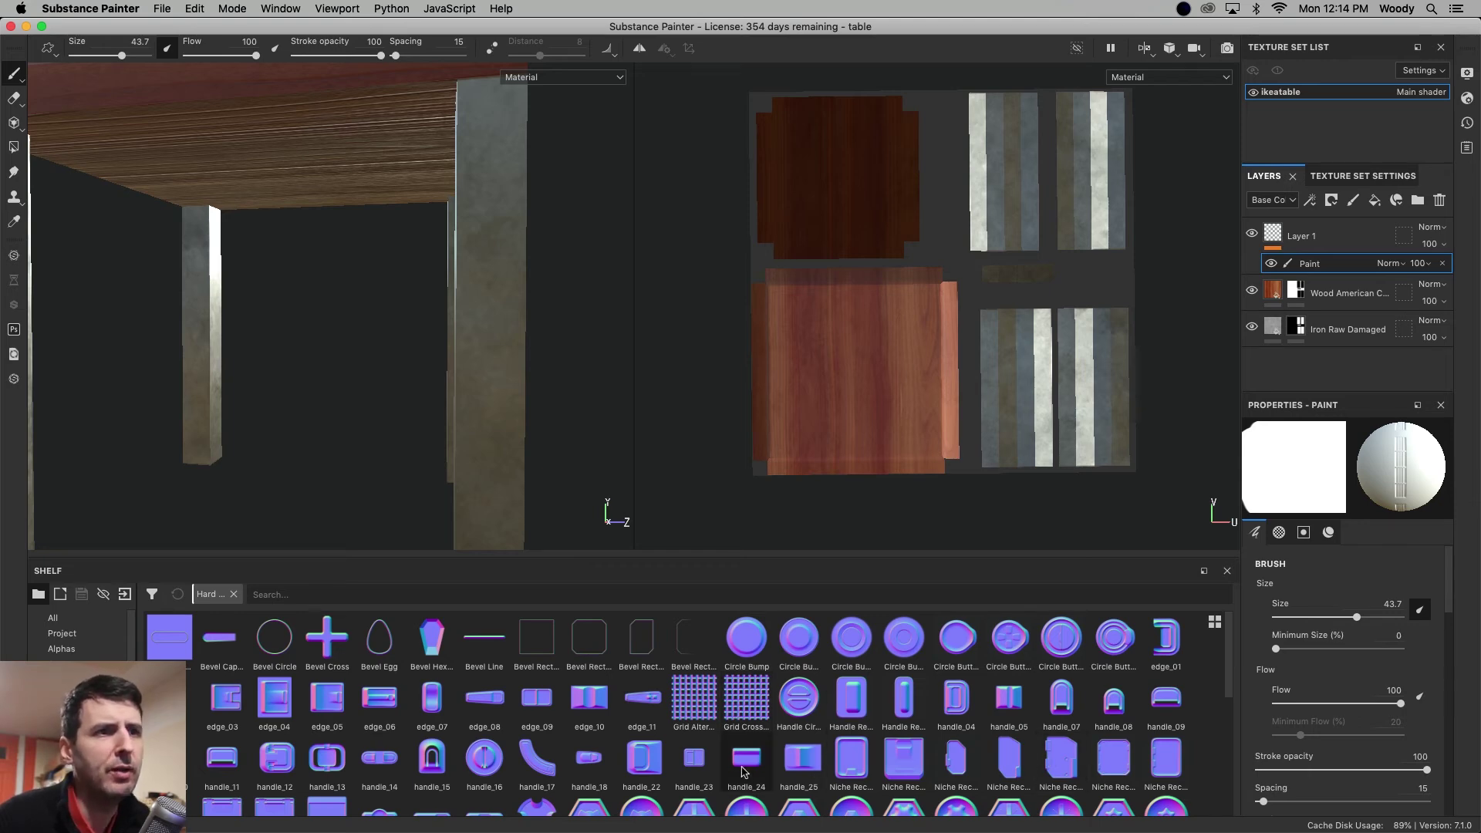
{"action": "scroll", "coordinate": [557, 736], "scroll_direction": "down", "scroll_amount": 10}
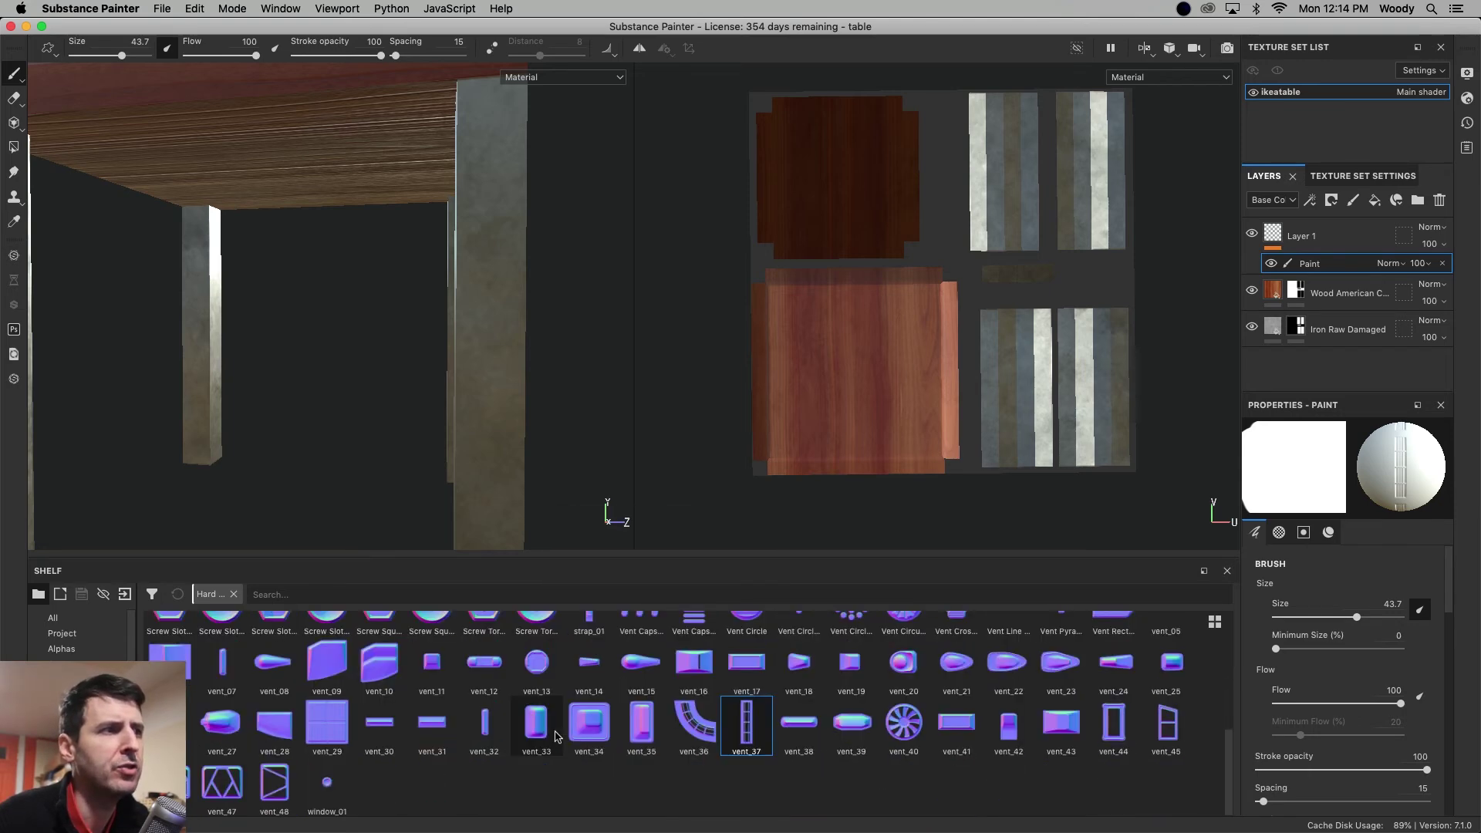
{"action": "scroll", "coordinate": [557, 736], "scroll_direction": "up", "scroll_amount": 8}
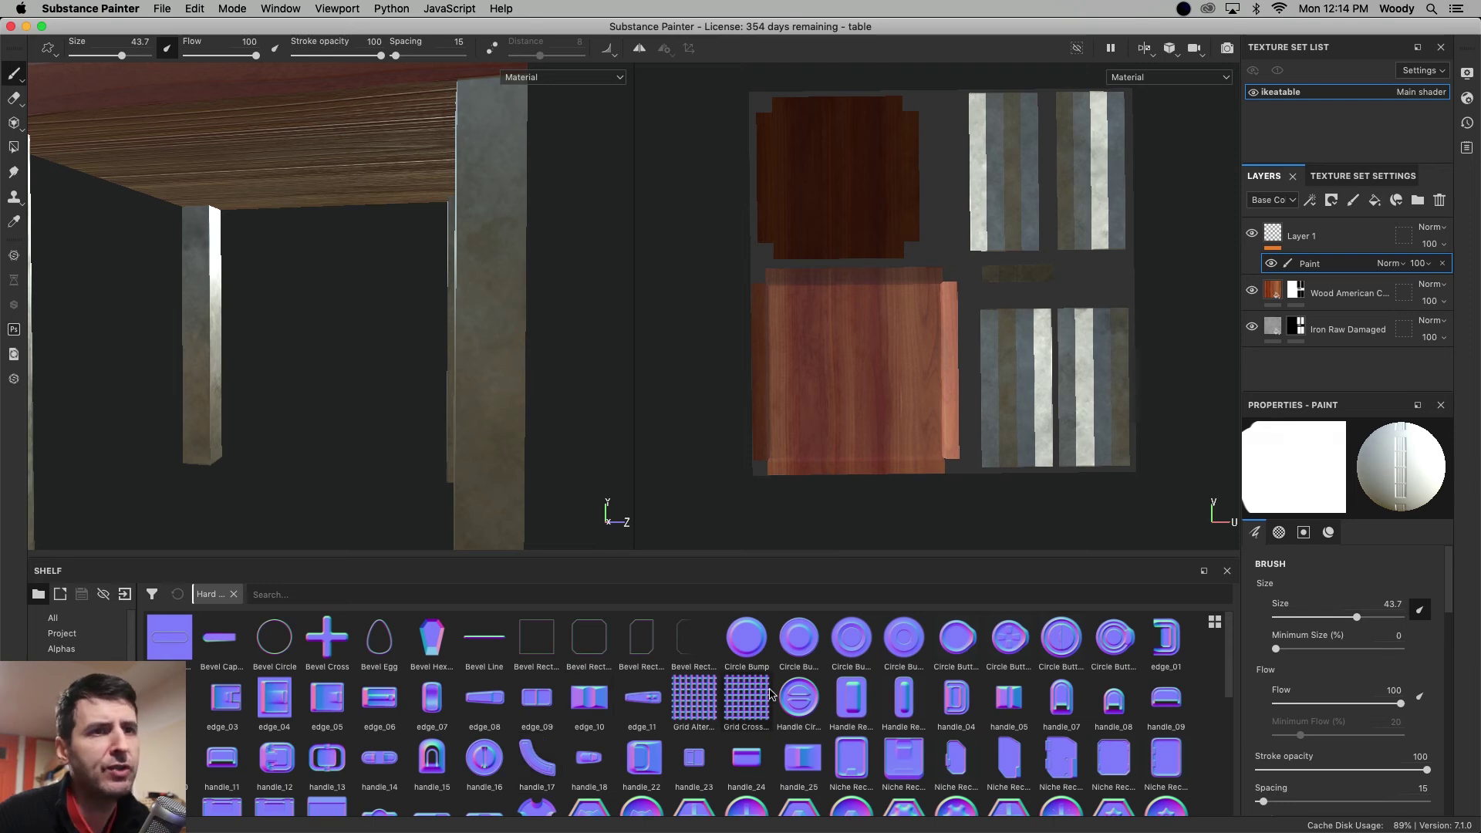
{"action": "scroll", "coordinate": [736, 721], "scroll_direction": "down", "scroll_amount": 8}
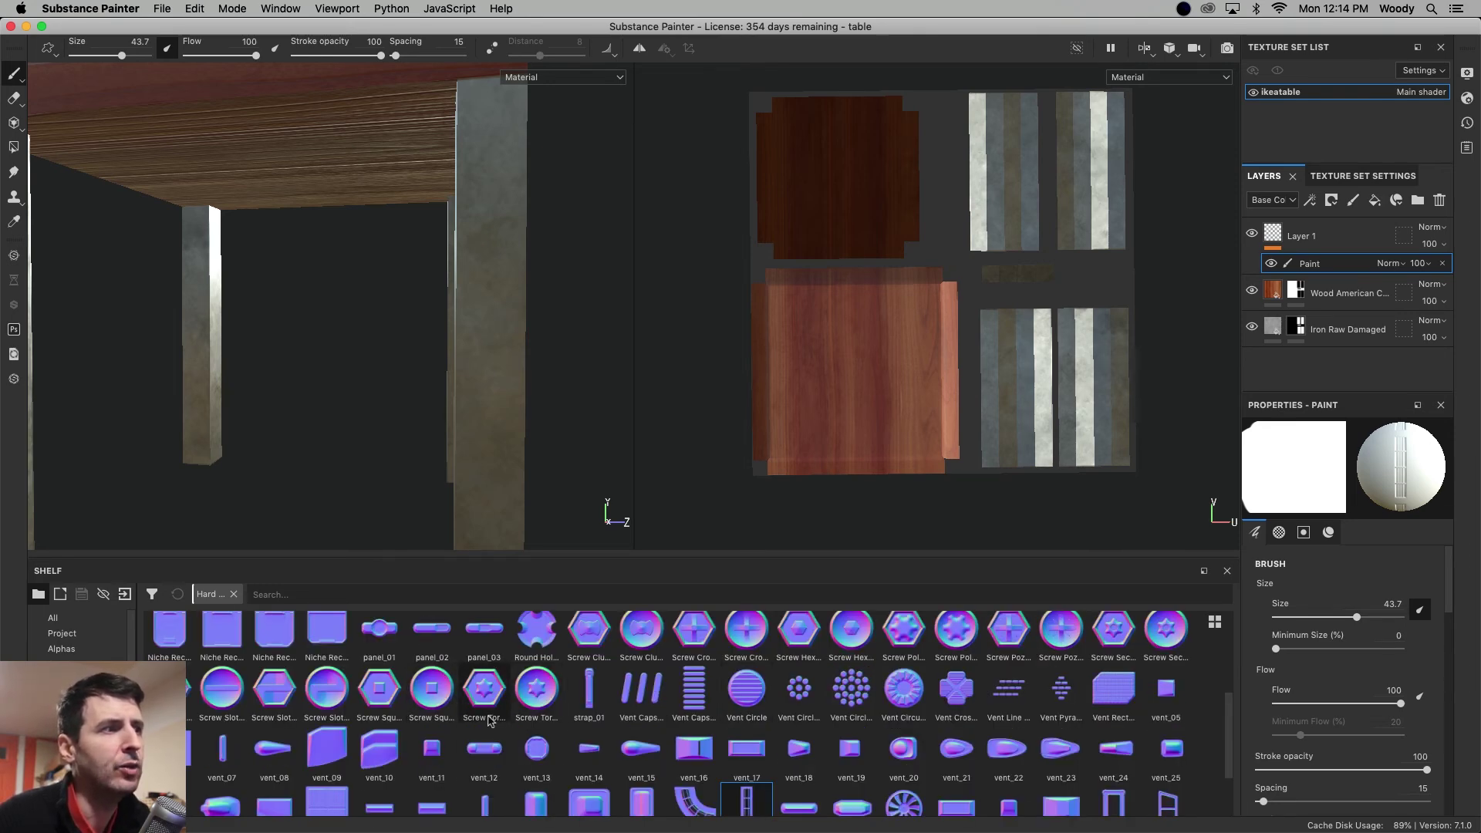
{"action": "left_click", "coordinate": [274, 689]}
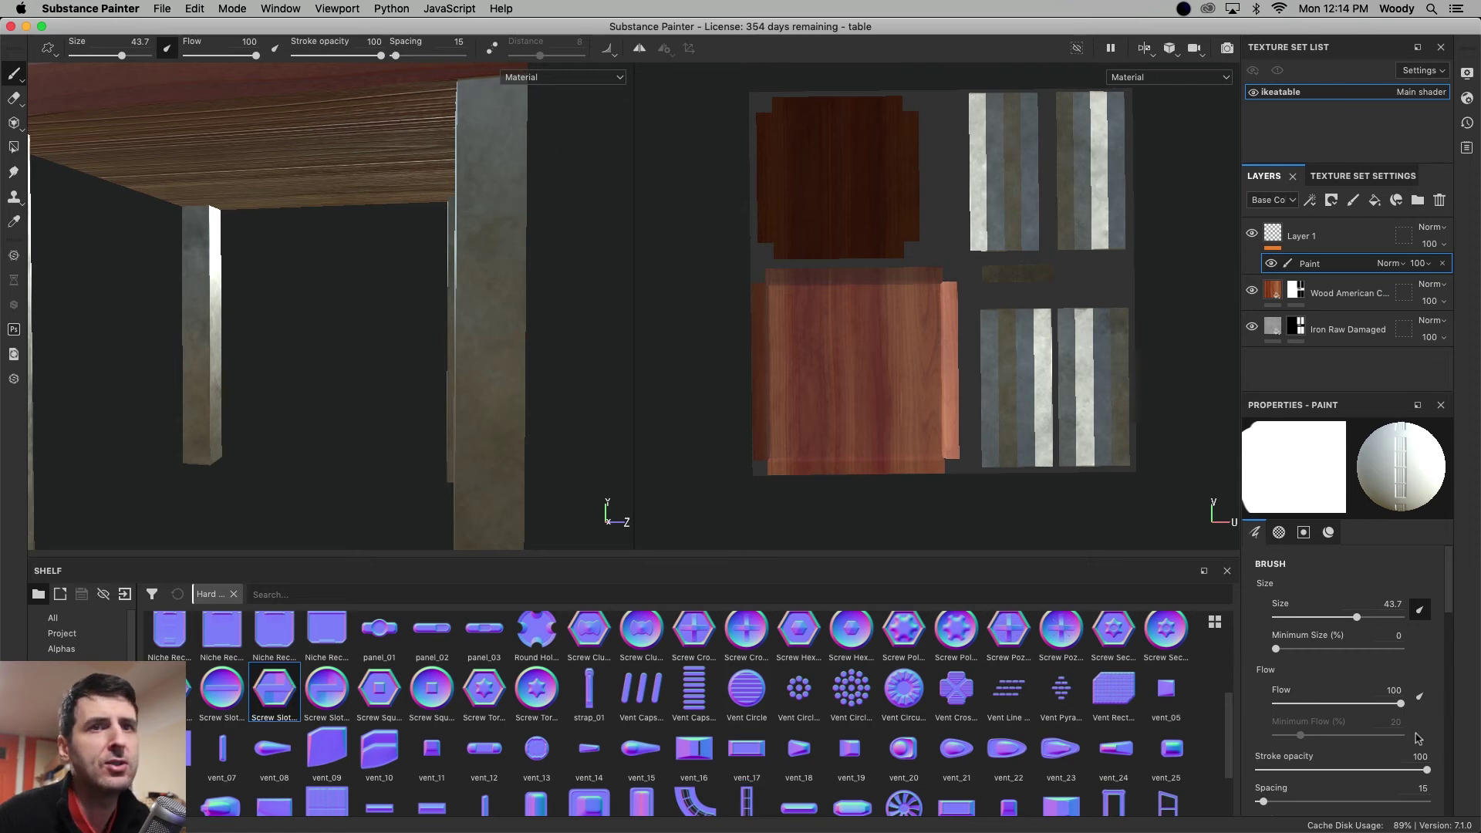
{"action": "left_click_drag", "start_coordinate": [1356, 617], "coordinate": [1313, 621]}
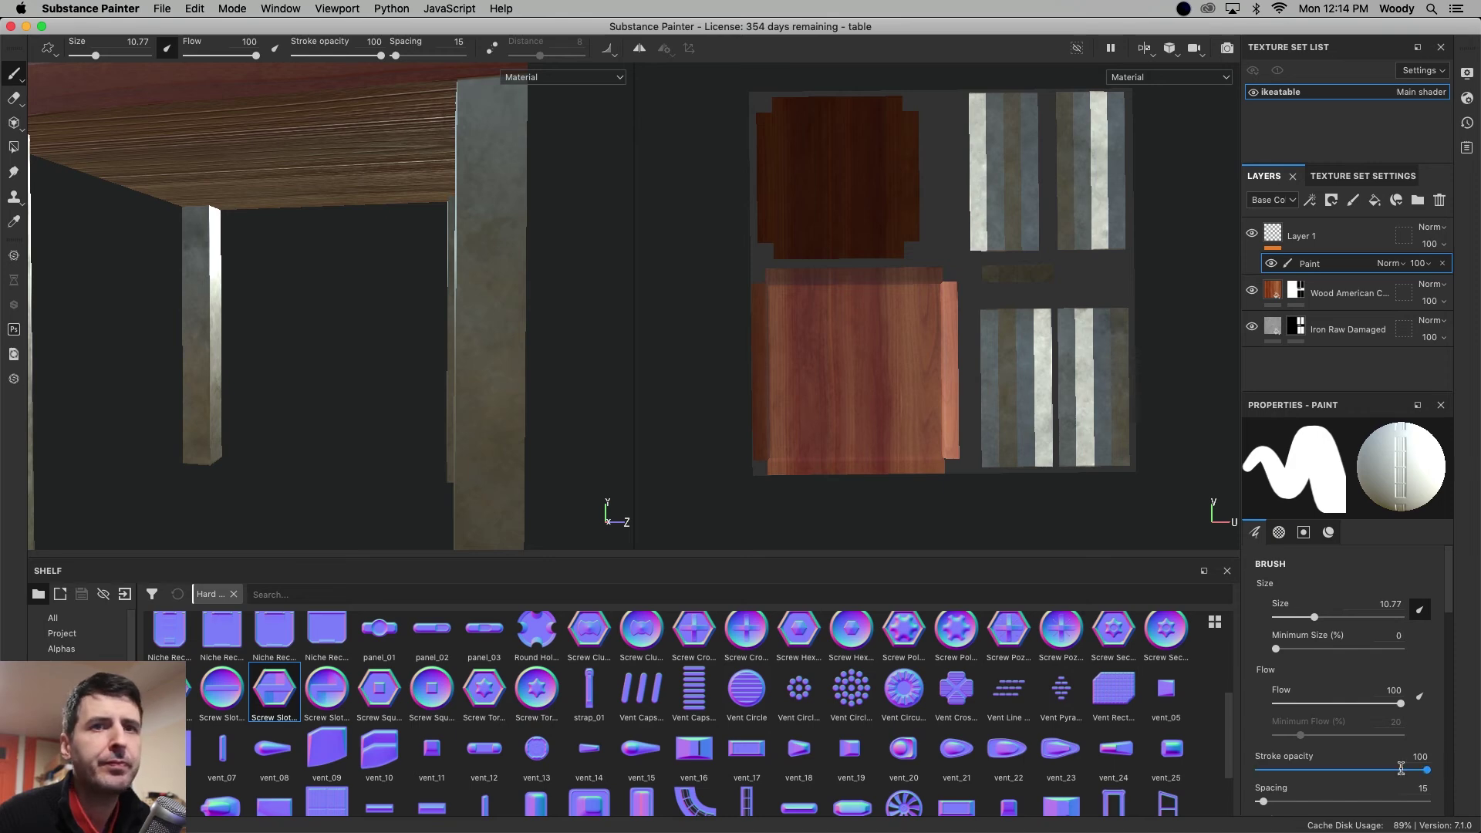
{"action": "scroll", "coordinate": [1400, 768], "scroll_direction": "down", "scroll_amount": 10}
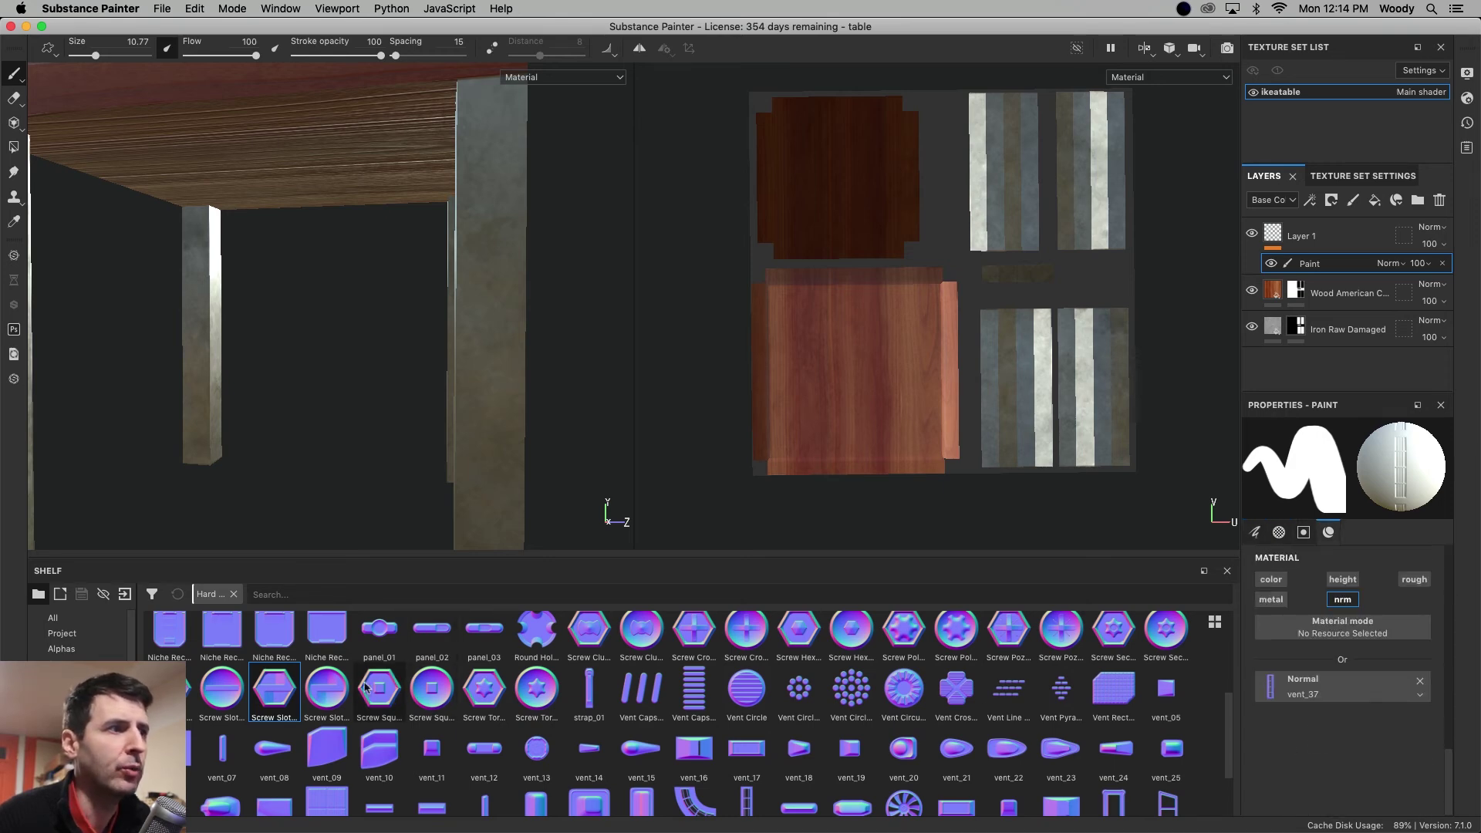
{"action": "left_click_drag", "start_coordinate": [254, 692], "coordinate": [1370, 684]}
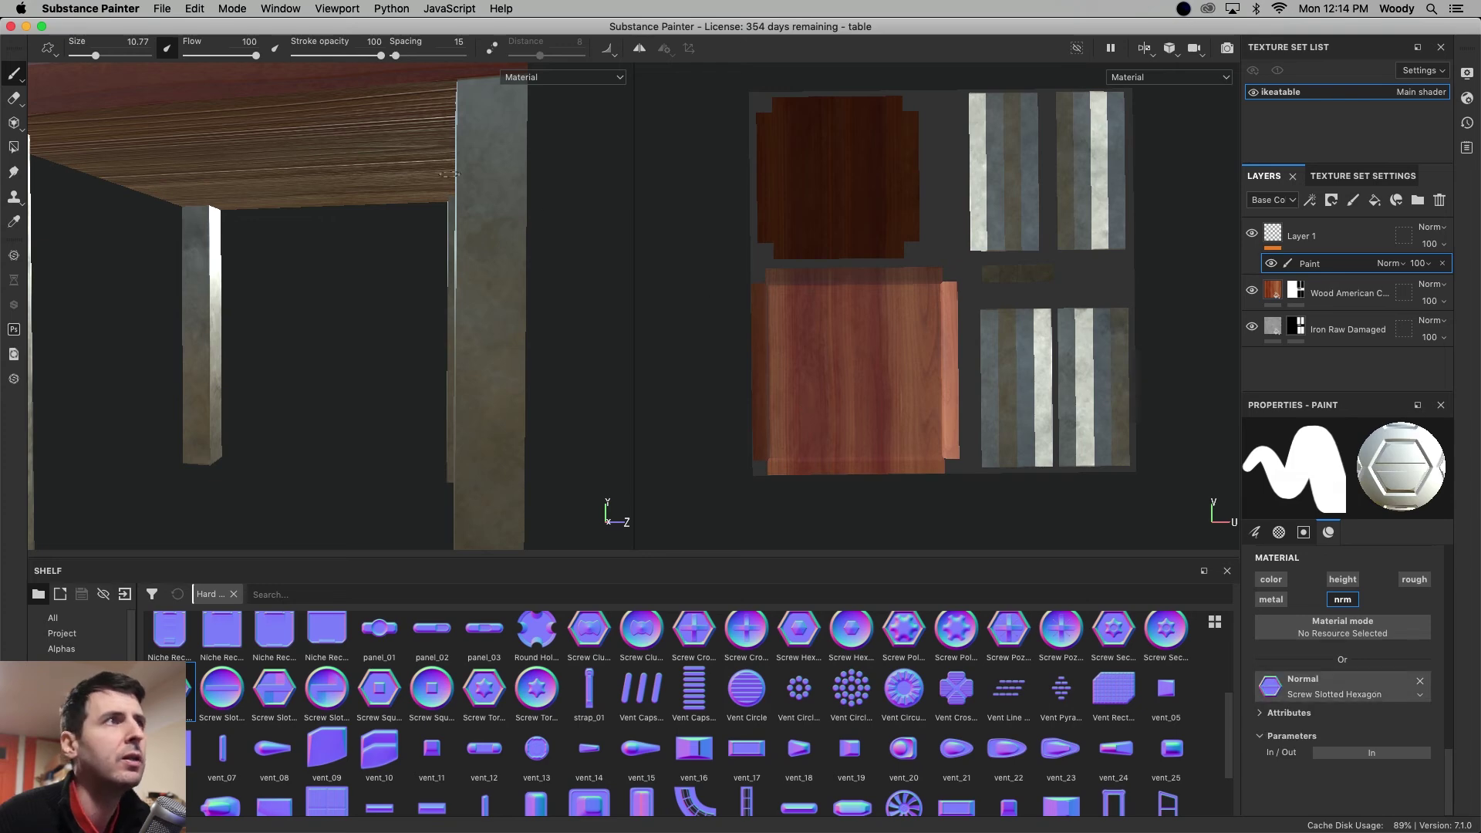
Try stamping the slotted hexagon screw on the front table leg.
{"action": "left_click", "coordinate": [490, 376]}
{"action": "scroll", "coordinate": [285, 360], "scroll_direction": "up", "scroll_amount": 3}
{"action": "scroll", "coordinate": [287, 359], "scroll_direction": "down", "scroll_amount": 5}
{"action": "mouse_move", "coordinate": [347, 344]}
{"action": "left_mouse_down", "text": "alt"}
{"action": "mouse_move", "coordinate": [213, 356]}
{"action": "mouse_move", "coordinate": [231, 391]}
{"action": "mouse_move", "coordinate": [329, 371]}
{"action": "left_mouse_up", "text": "alt"}
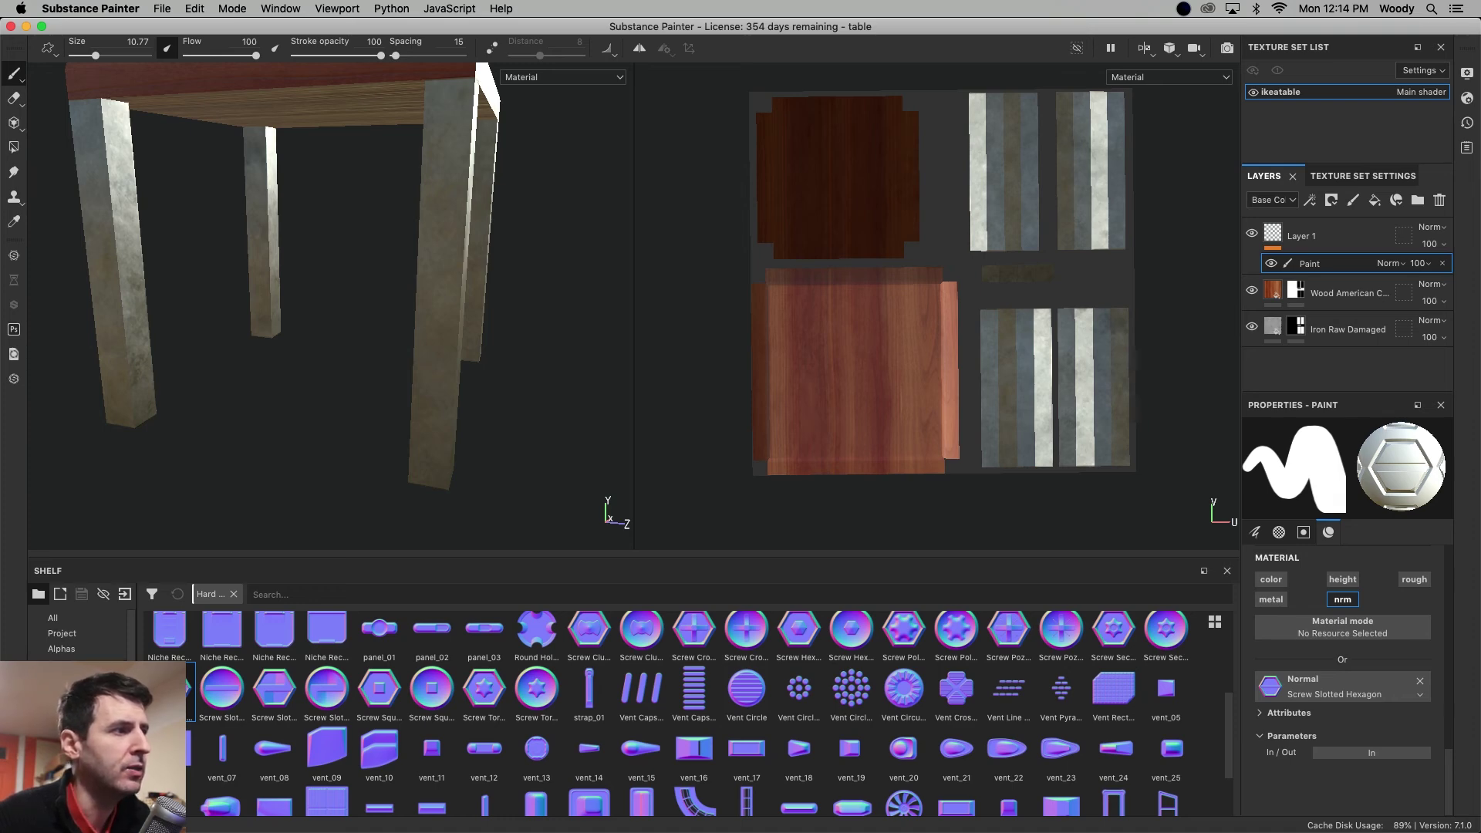
Show the Tools presets in the shelf, load the Screw Bolt brush and view its screw shape parameters.
{"action": "left_click", "coordinate": [58, 787]}
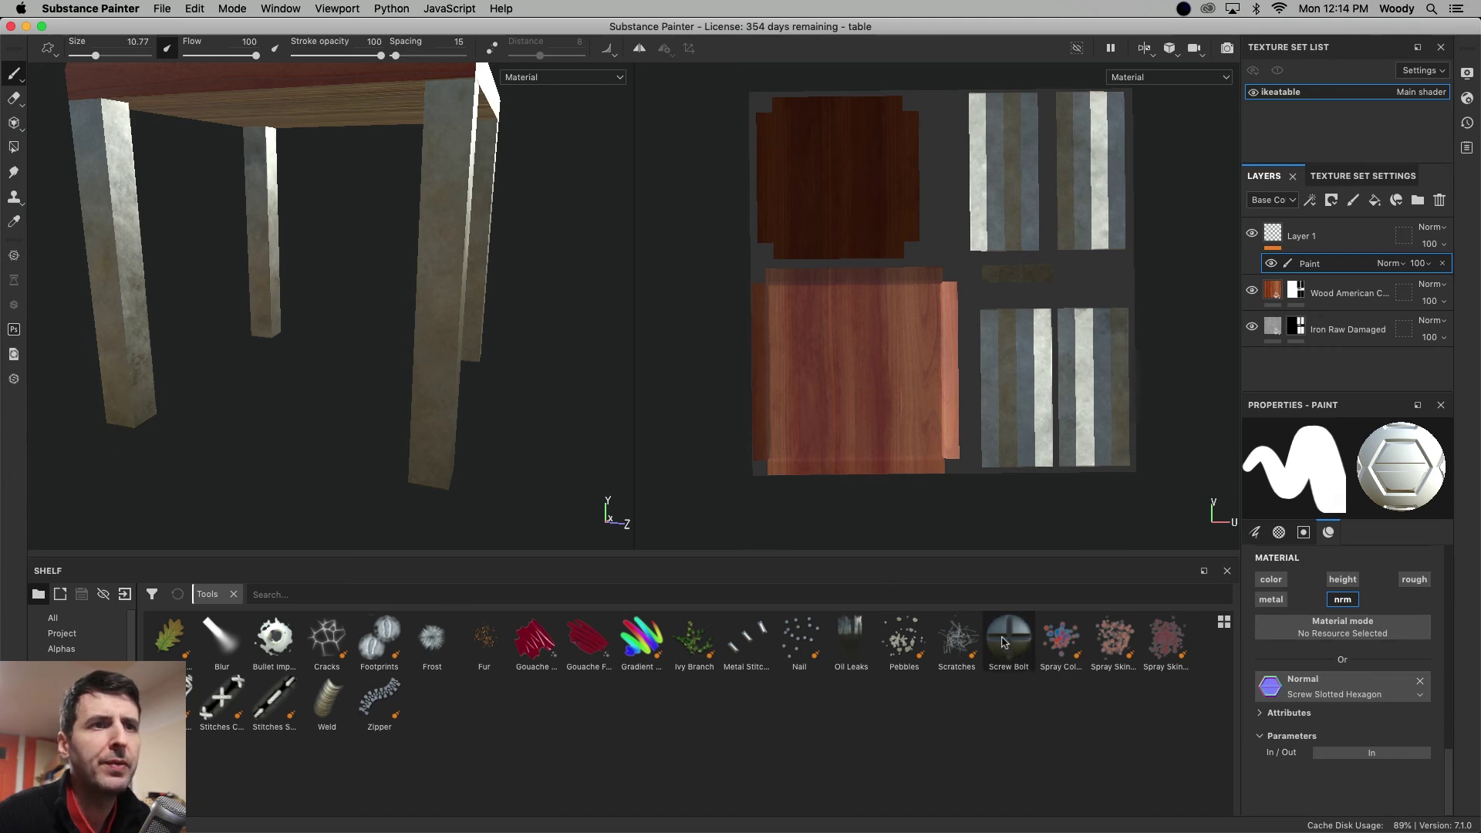
{"action": "left_click", "coordinate": [1002, 642]}
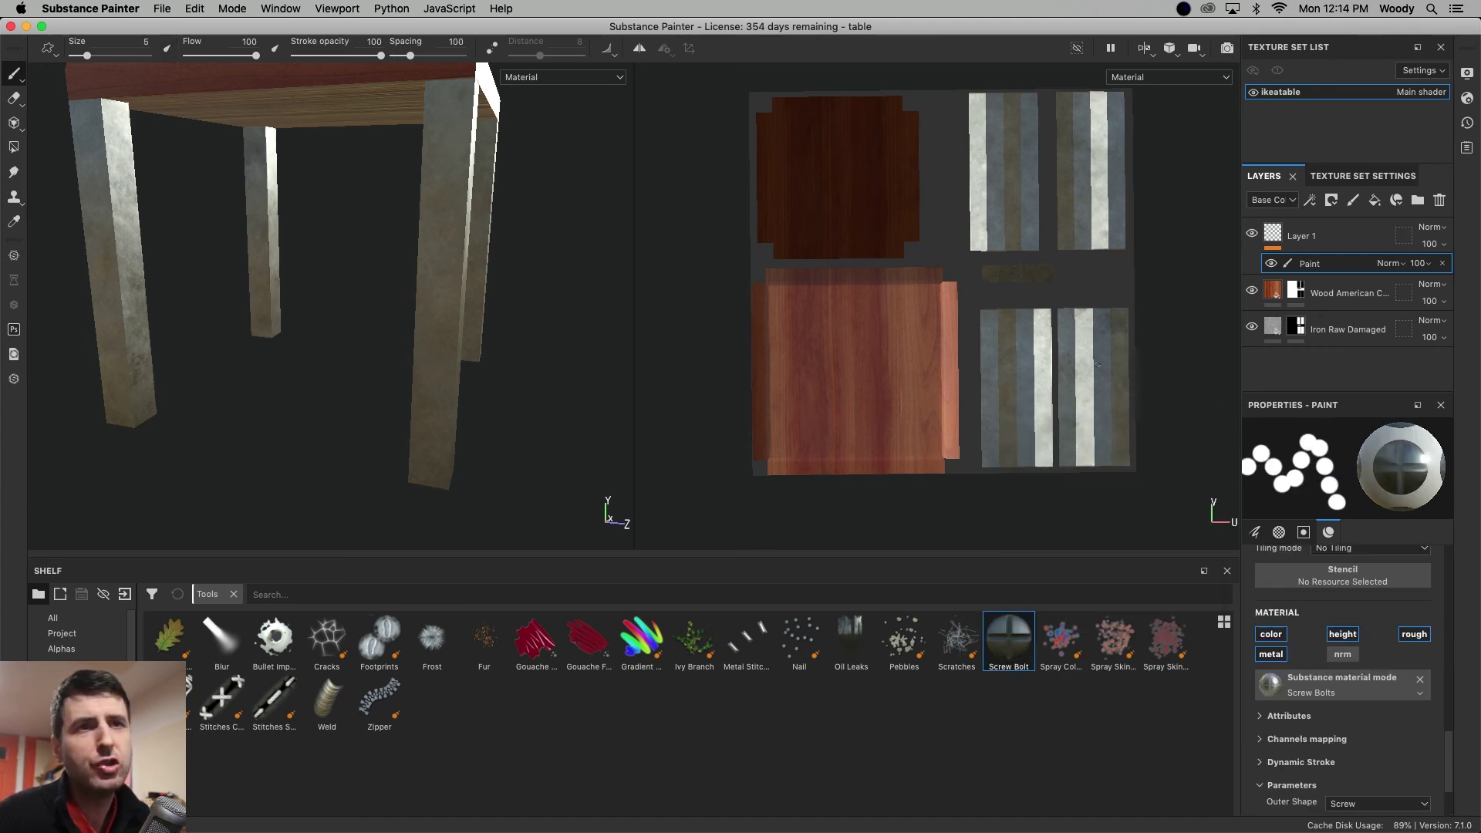
{"action": "scroll", "coordinate": [1385, 711], "scroll_direction": "down", "scroll_amount": 3}
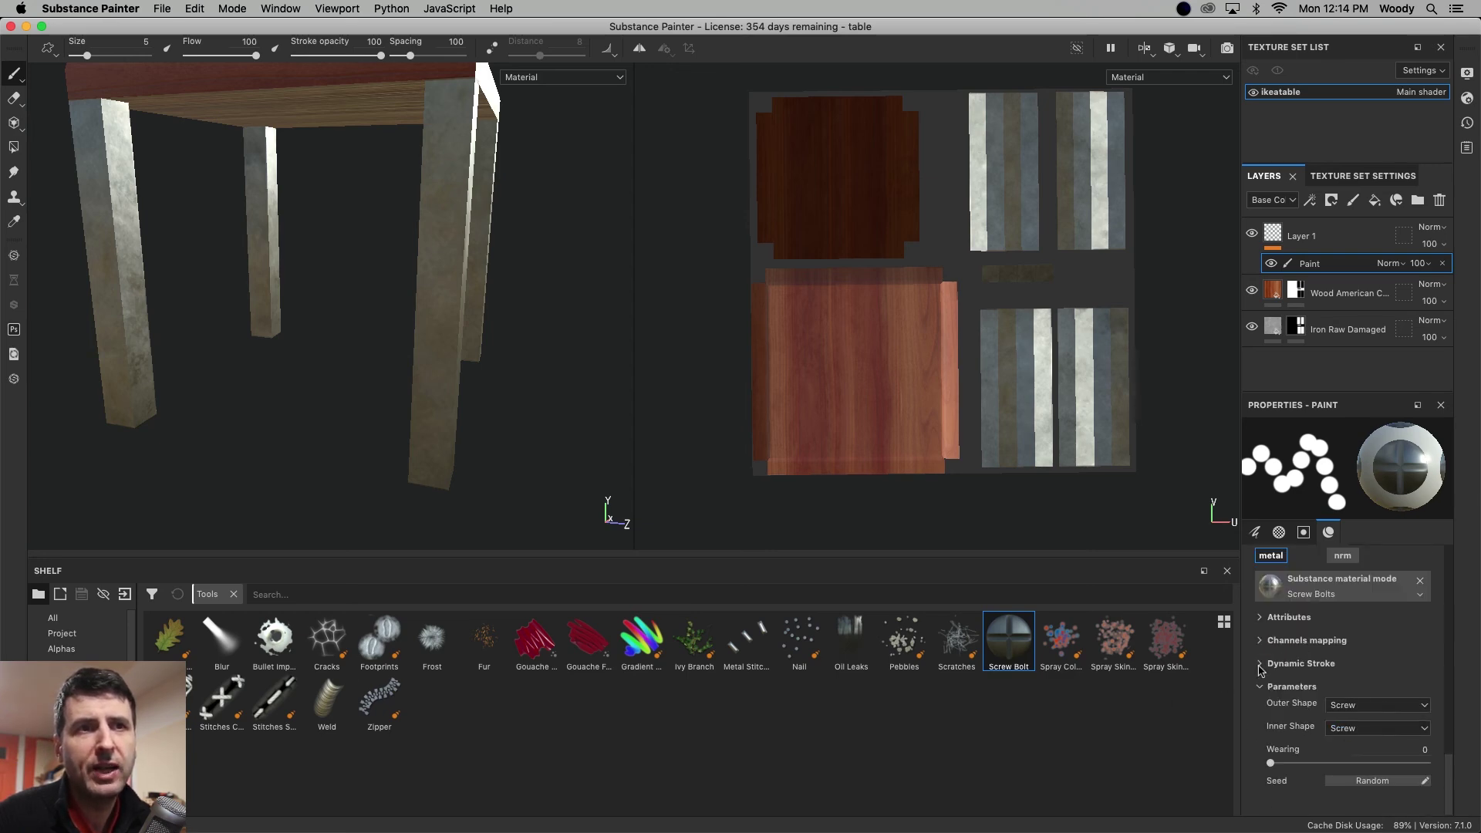
Stamp a screw bolt at brush size 5 near the top of two adjacent faces of one table leg.
{"action": "right_click_drag", "start_coordinate": [406, 150], "coordinate": [398, 192], "text": "alt"}
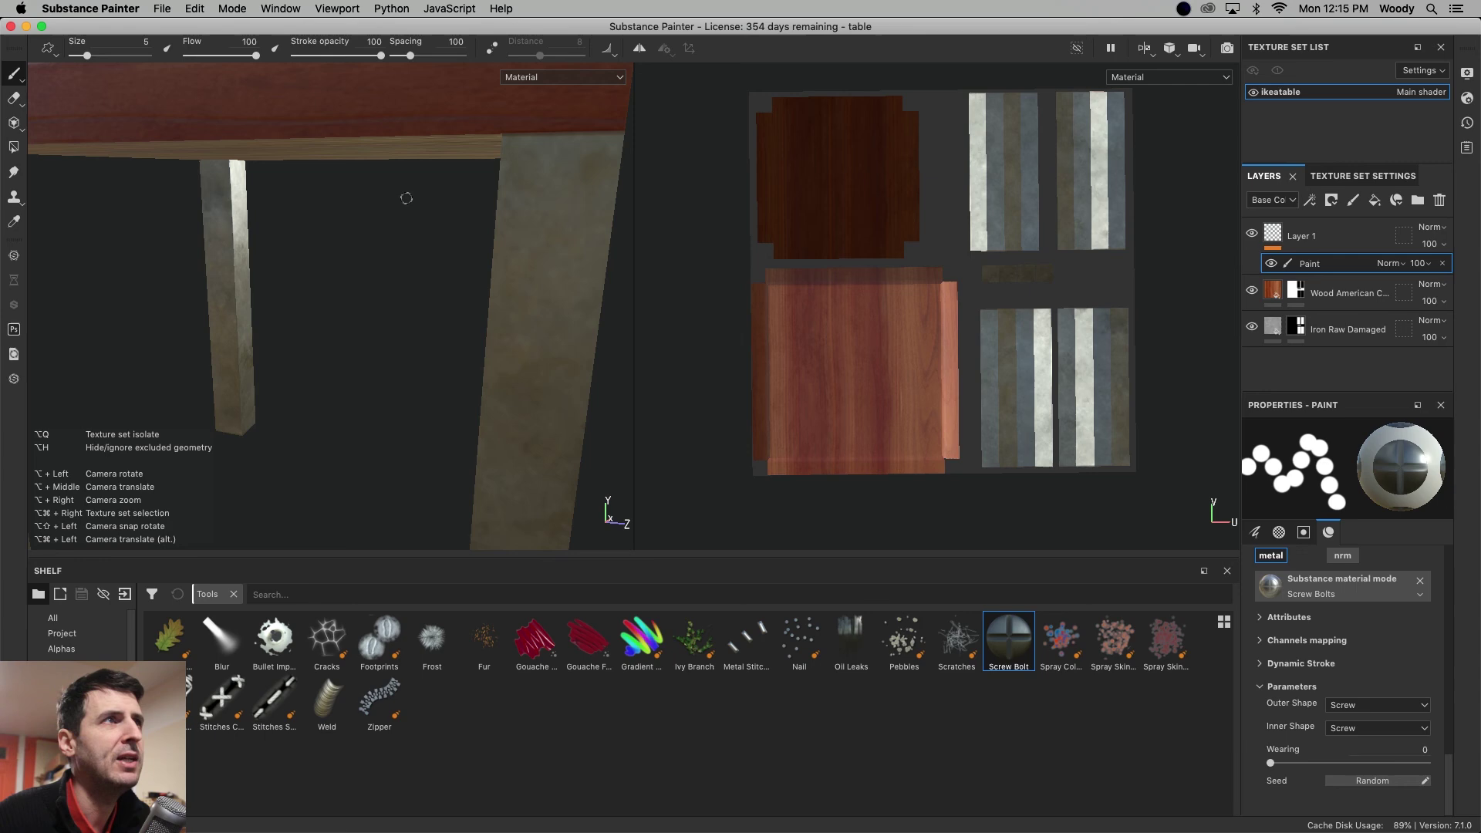
{"action": "mouse_move", "coordinate": [406, 199]}
{"action": "left_mouse_down", "text": "alt"}
{"action": "mouse_move", "coordinate": [331, 165]}
{"action": "mouse_move", "coordinate": [403, 189]}
{"action": "mouse_move", "coordinate": [403, 176]}
{"action": "left_mouse_up", "text": "alt"}
{"action": "scroll", "coordinate": [403, 176], "scroll_direction": "down", "scroll_amount": 5}
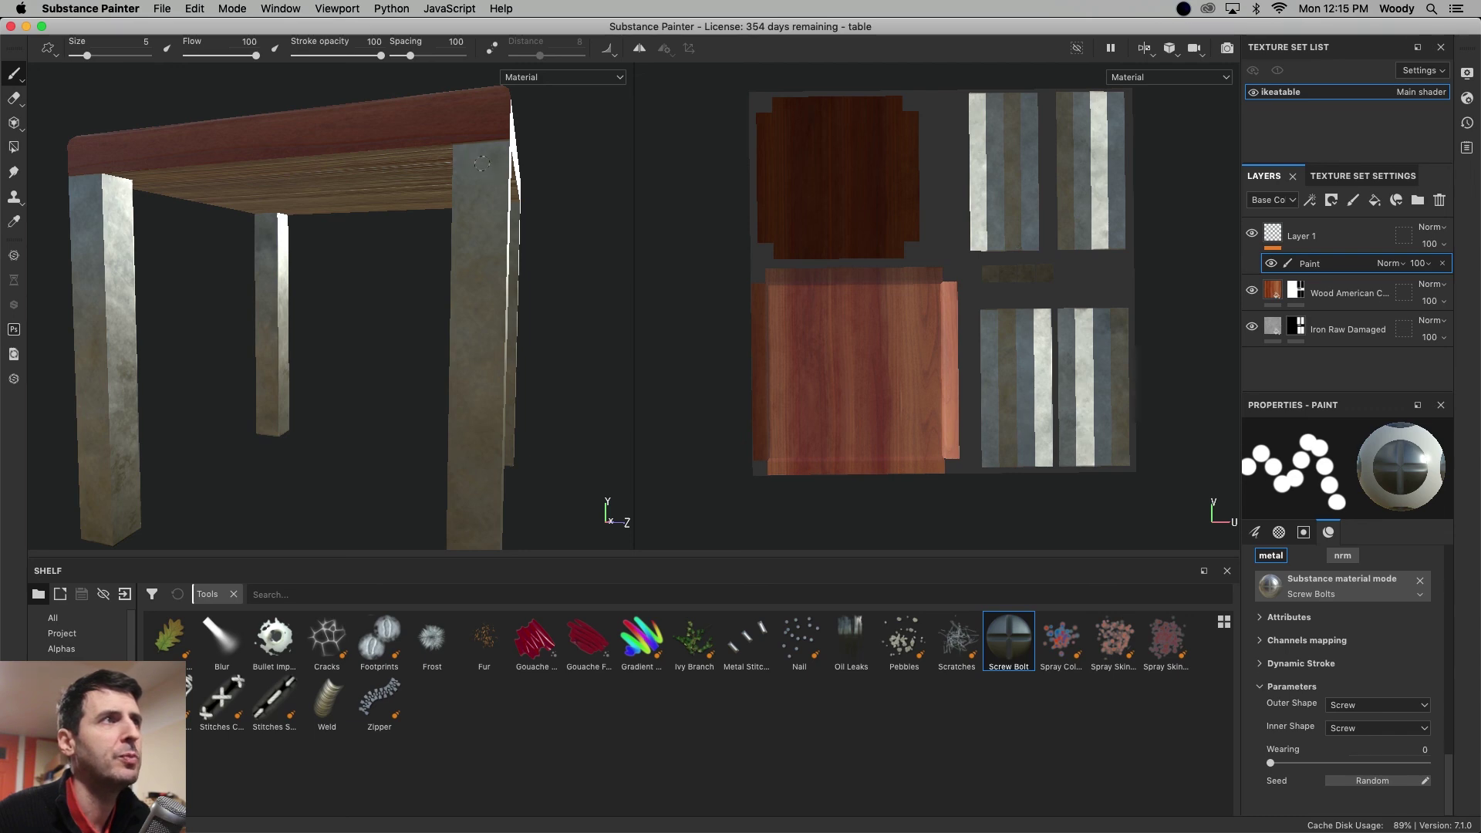
{"action": "left_click_drag", "start_coordinate": [479, 159], "coordinate": [326, 232], "text": "alt"}
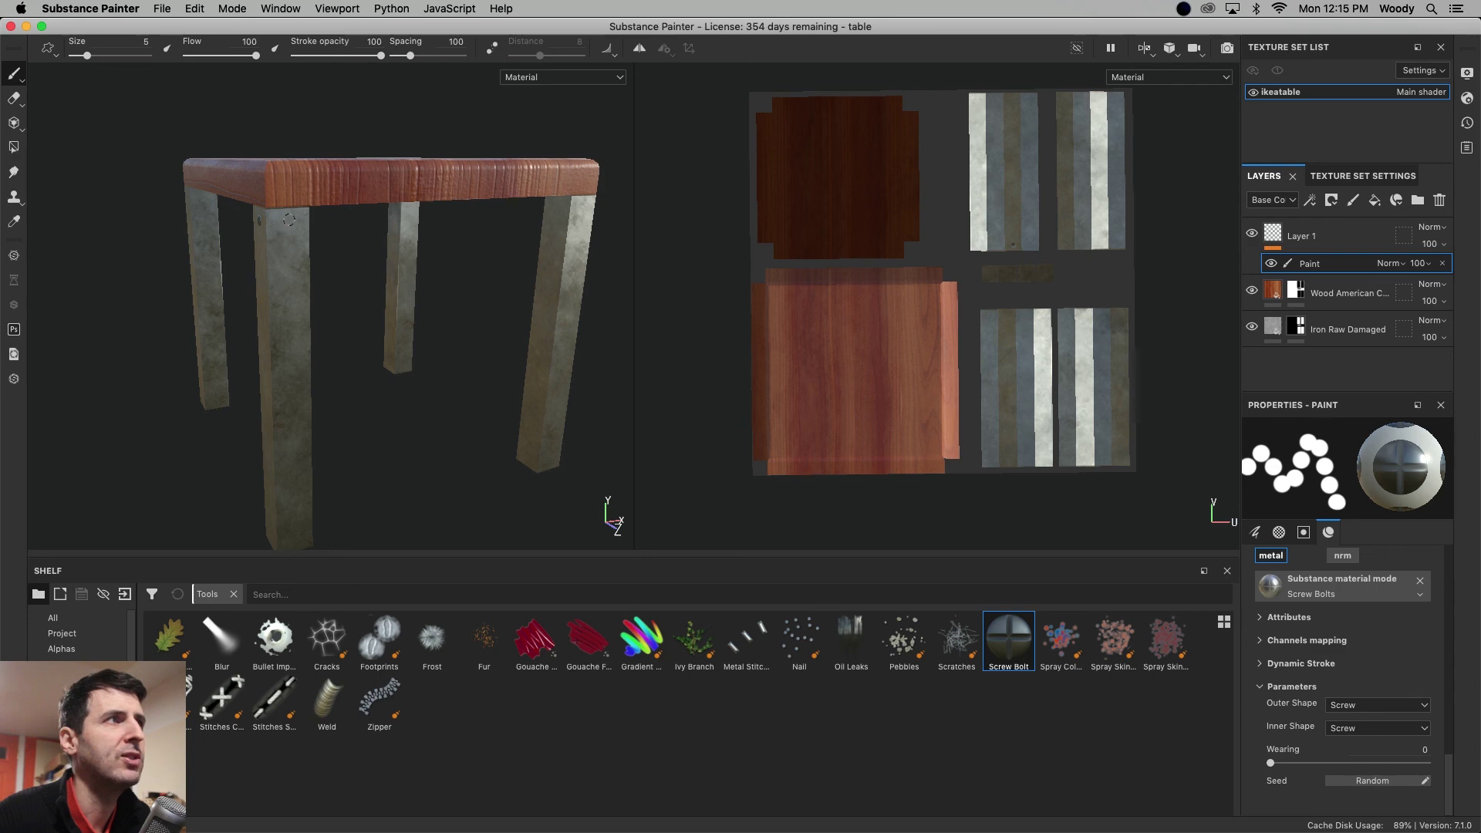
{"action": "scroll", "coordinate": [195, 243], "scroll_direction": "down", "scroll_amount": 3}
{"action": "scroll", "coordinate": [196, 244], "scroll_direction": "up", "scroll_amount": 10}
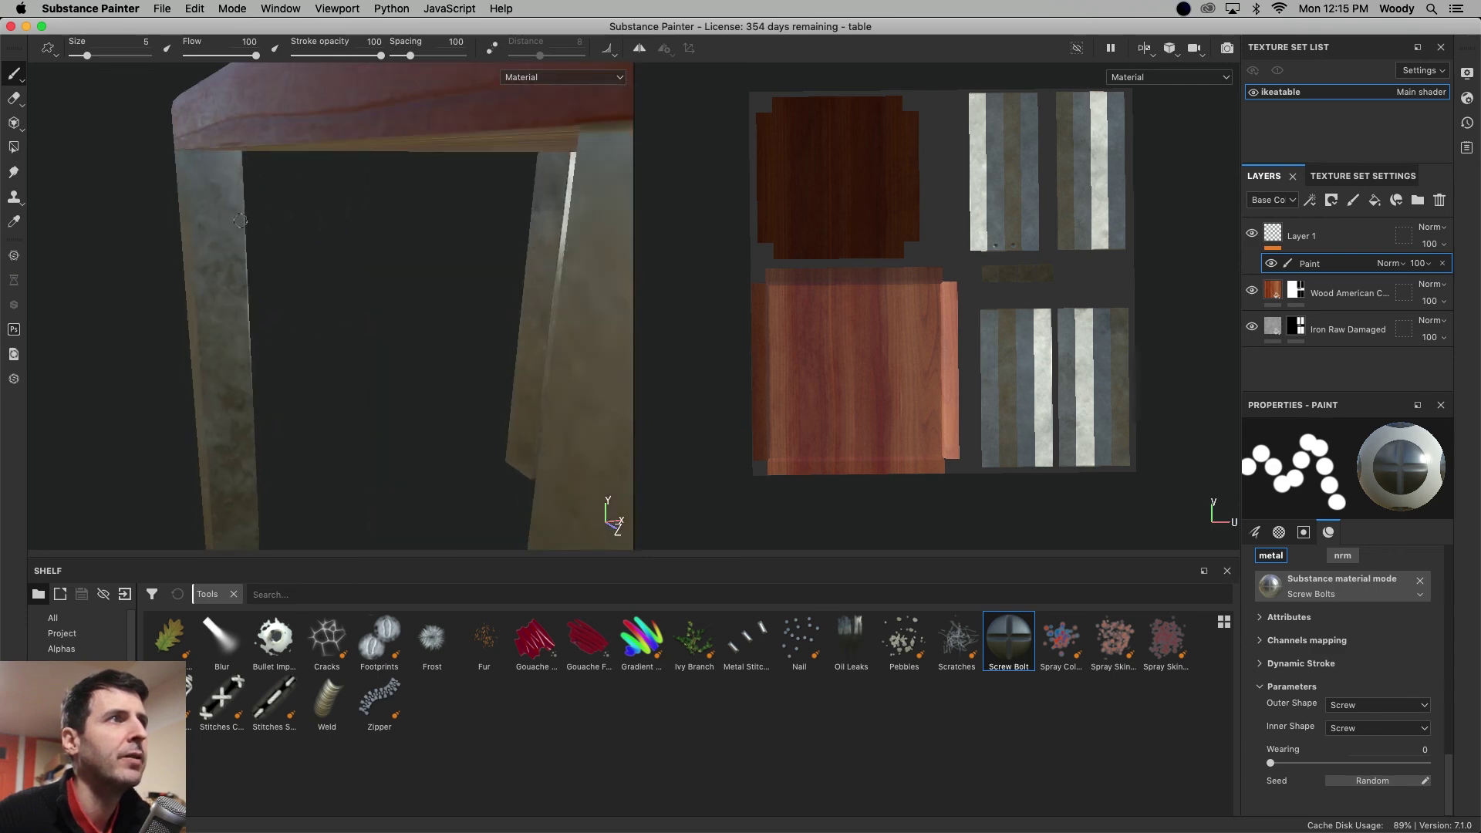
{"action": "scroll", "coordinate": [196, 243], "scroll_direction": "down", "scroll_amount": 4}
{"action": "left_click_drag", "start_coordinate": [252, 222], "coordinate": [179, 262], "text": "alt"}
{"action": "middle_click_drag", "start_coordinate": [179, 262], "coordinate": [248, 252], "text": "alt"}
{"action": "scroll", "coordinate": [248, 252], "scroll_direction": "up", "scroll_amount": 2}
{"action": "left_click_drag", "start_coordinate": [344, 289], "coordinate": [397, 318], "text": "alt"}
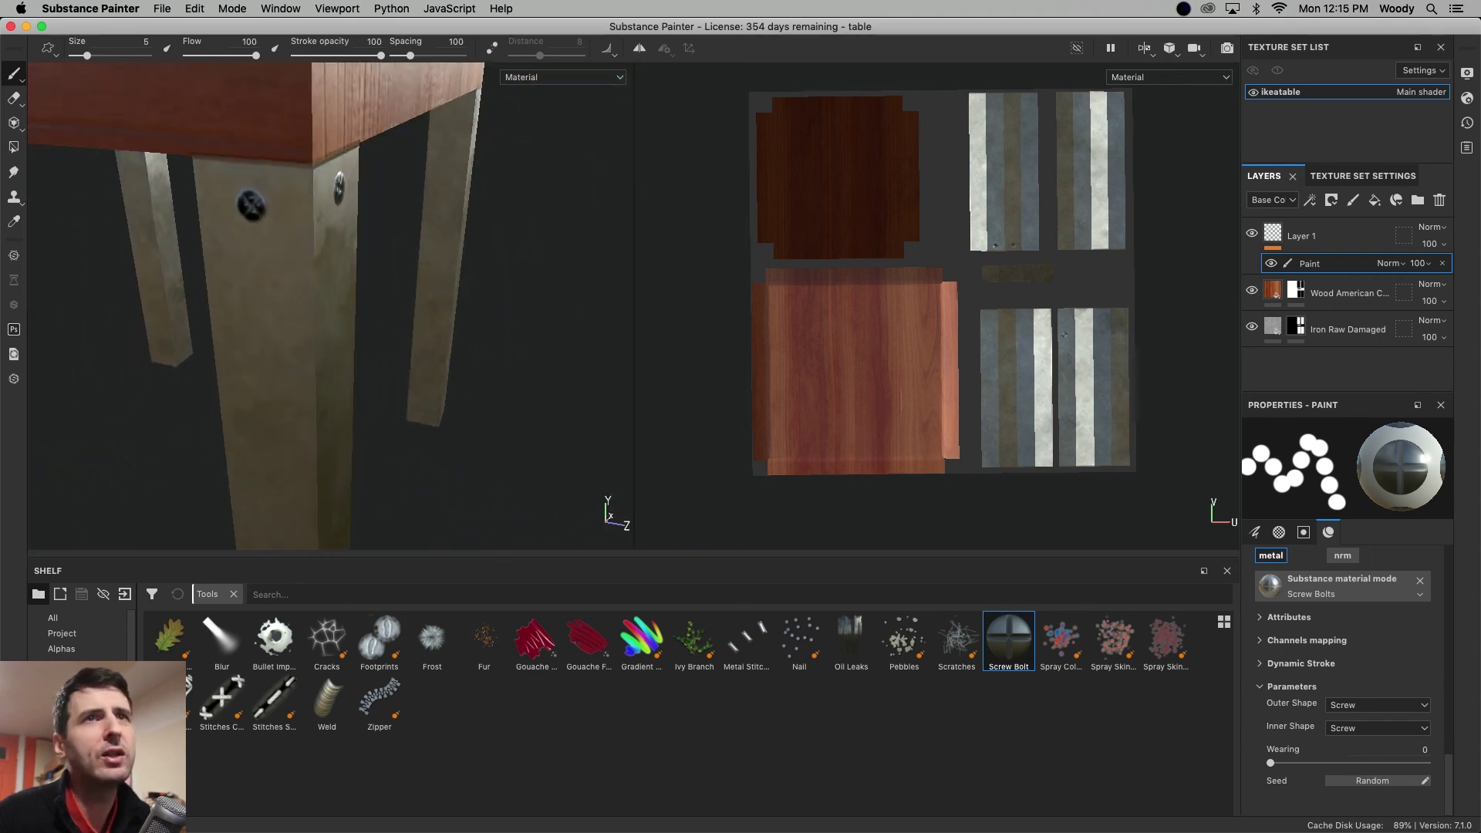
Preview other brush presets such as Spray Colored and load the Cracks brush.
{"action": "scroll", "coordinate": [264, 290], "scroll_direction": "up", "scroll_amount": 1}
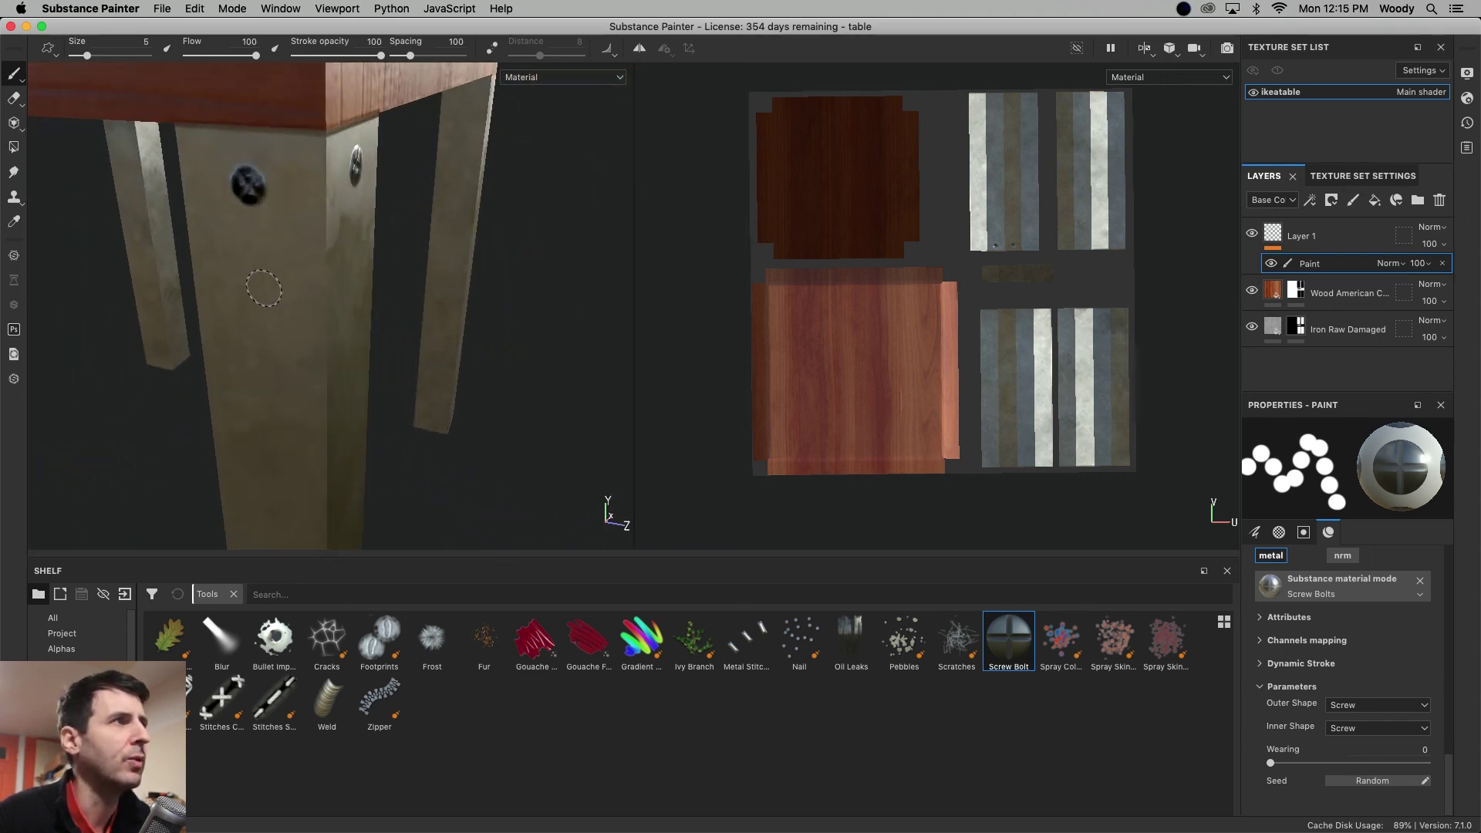
{"action": "scroll", "coordinate": [266, 274], "scroll_direction": "down", "scroll_amount": 6}
{"action": "left_click_drag", "start_coordinate": [265, 272], "coordinate": [249, 311], "text": "alt"}
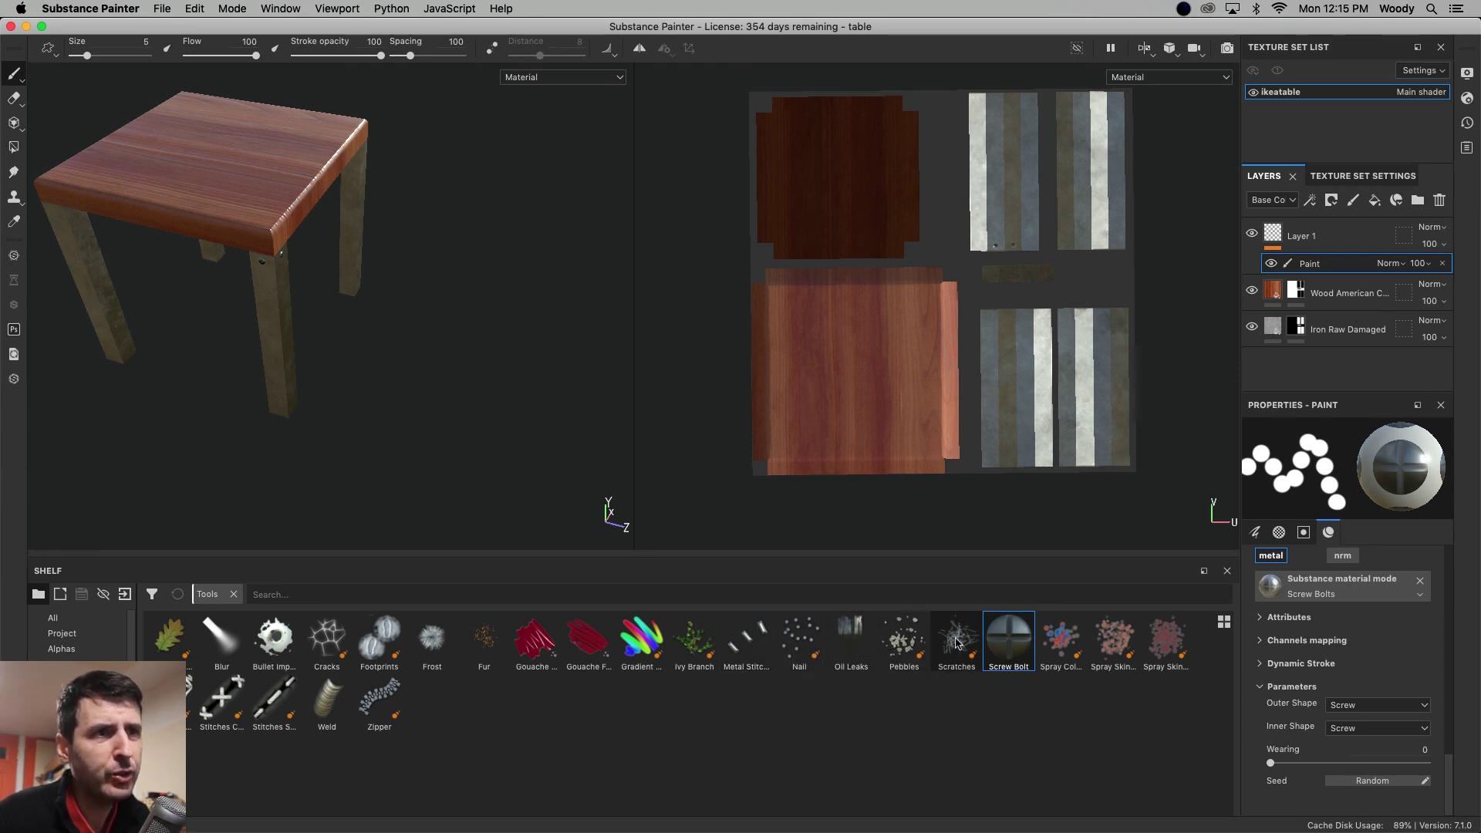
{"action": "mouse_move", "coordinate": [964, 638]}
{"action": "mouse_move", "coordinate": [1063, 650]}
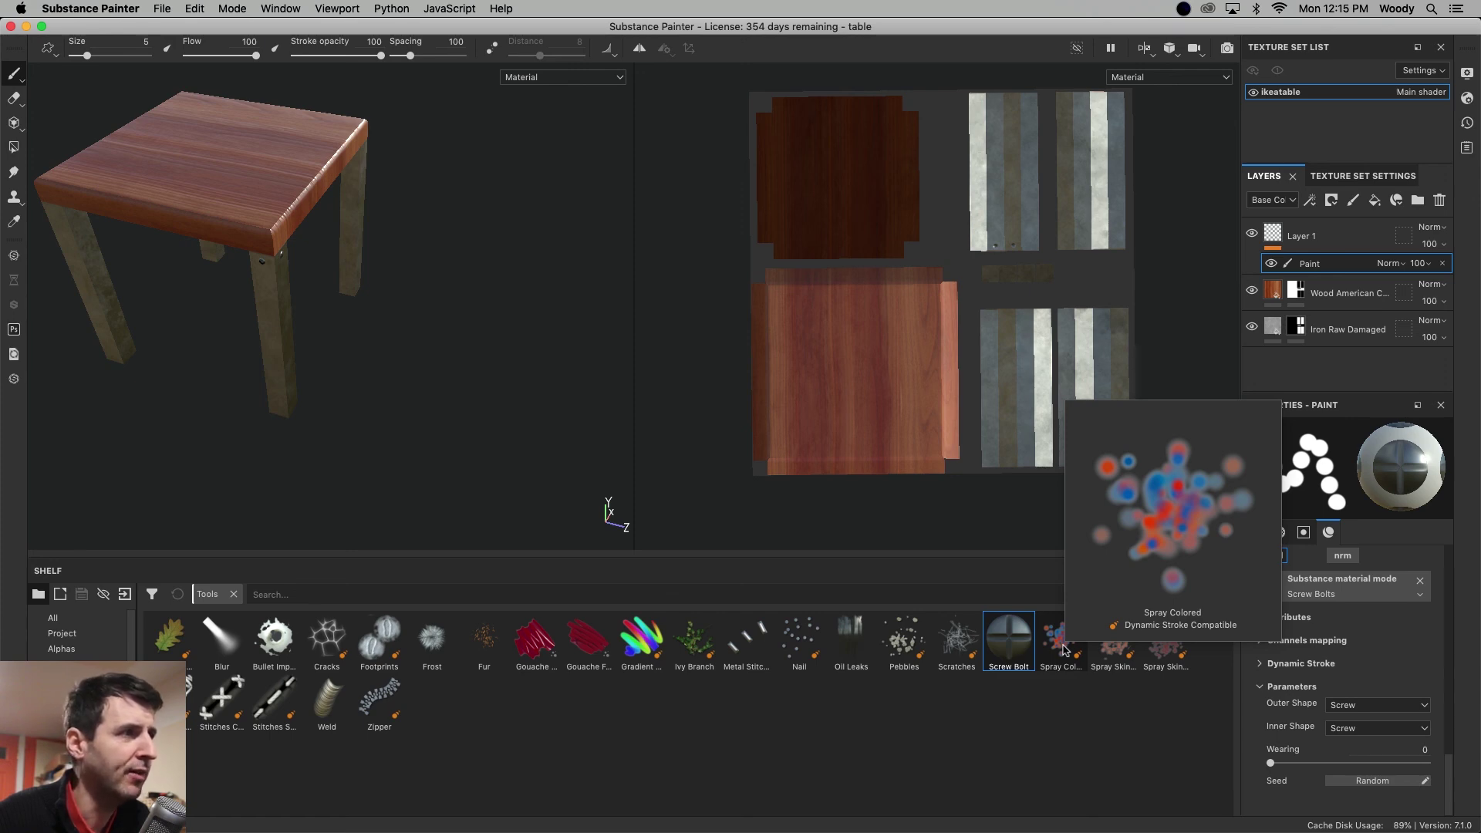
{"action": "left_click", "coordinate": [327, 638]}
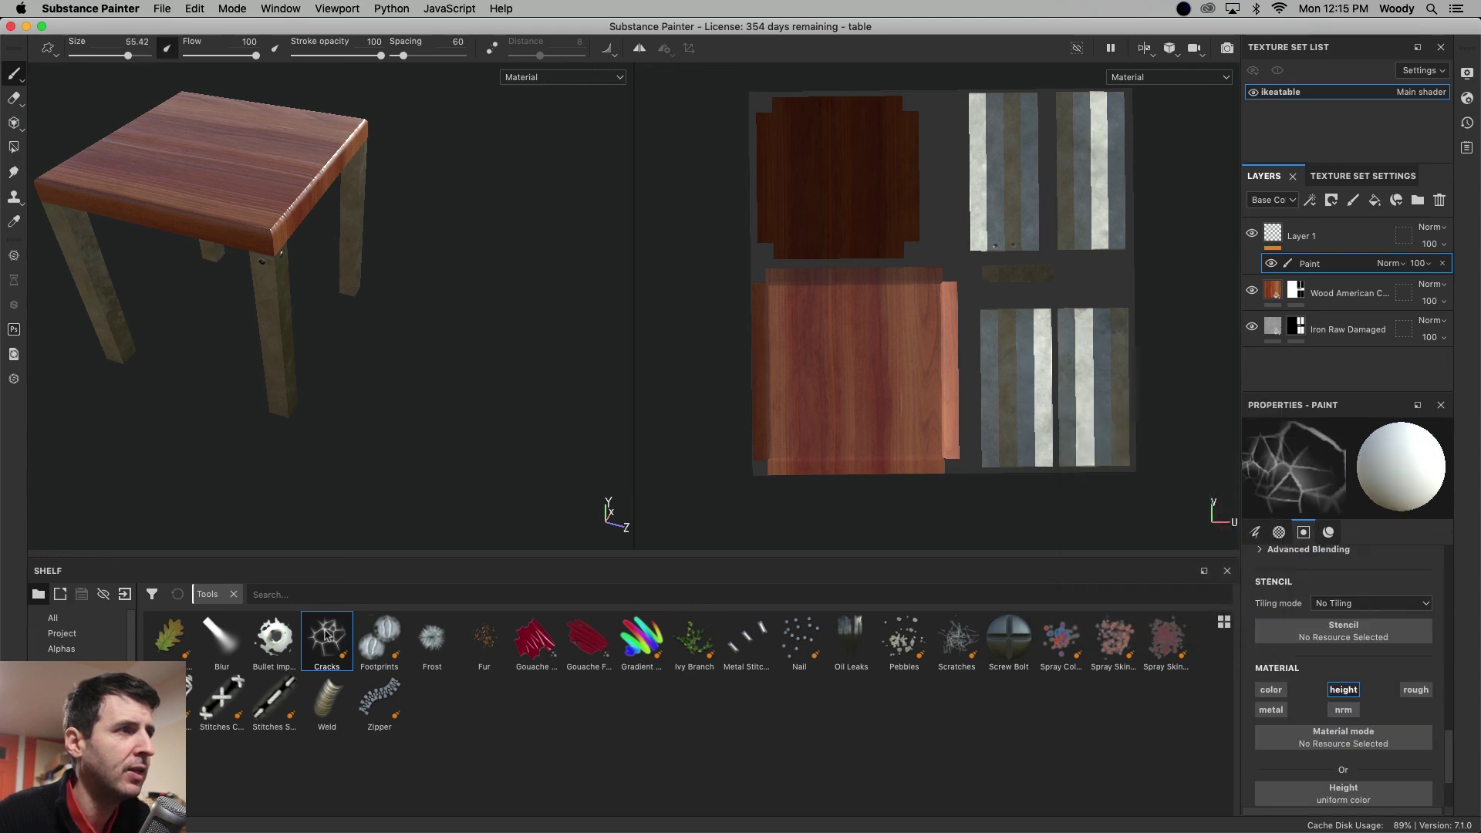
Stamp cracks in two spots on the wooden tabletop with the Cracks brush and inspect them from several angles.
{"action": "left_click", "coordinate": [258, 187]}
{"action": "scroll", "coordinate": [208, 279], "scroll_direction": "down", "scroll_amount": 2}
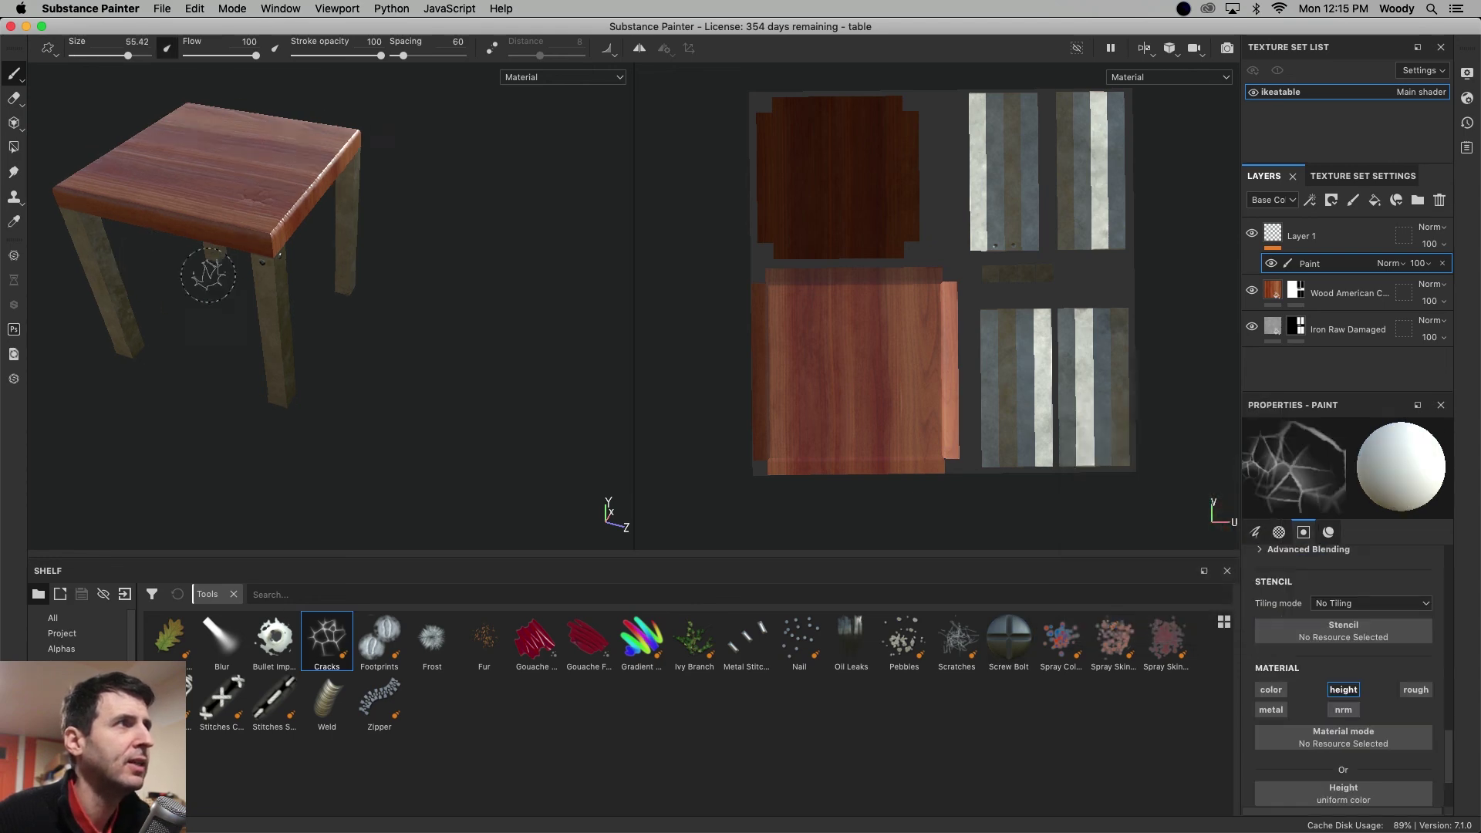
{"action": "scroll", "coordinate": [208, 268], "scroll_direction": "up", "scroll_amount": 4}
{"action": "scroll", "coordinate": [208, 268], "scroll_direction": "up", "scroll_amount": 3}
{"action": "middle_click_drag", "start_coordinate": [189, 222], "coordinate": [568, 417], "text": "alt"}
{"action": "scroll", "coordinate": [524, 390], "scroll_direction": "up", "scroll_amount": 3}
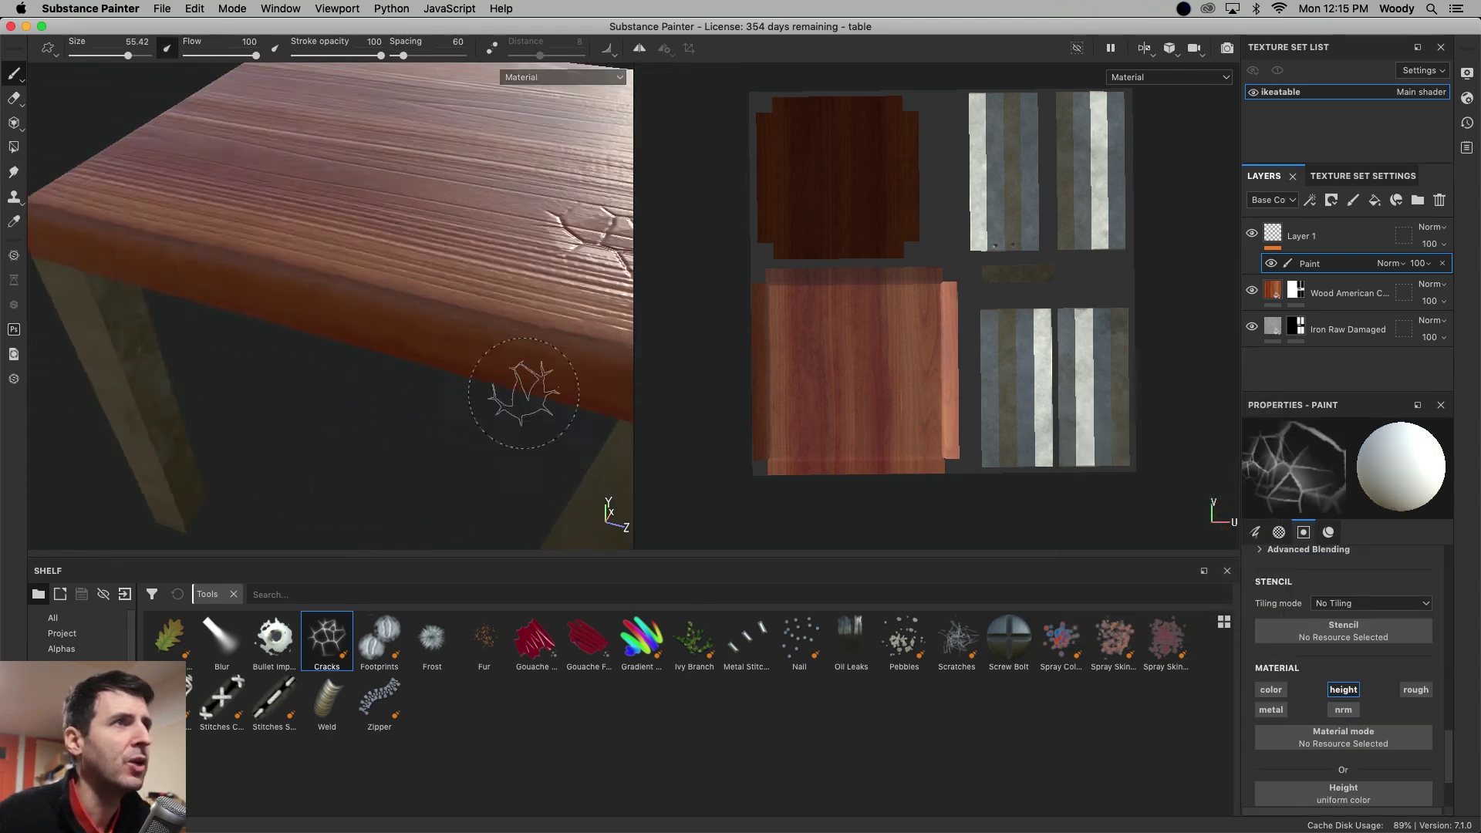
{"action": "scroll", "coordinate": [528, 391], "scroll_direction": "down", "scroll_amount": 4}
{"action": "scroll", "coordinate": [526, 389], "scroll_direction": "down", "scroll_amount": 5}
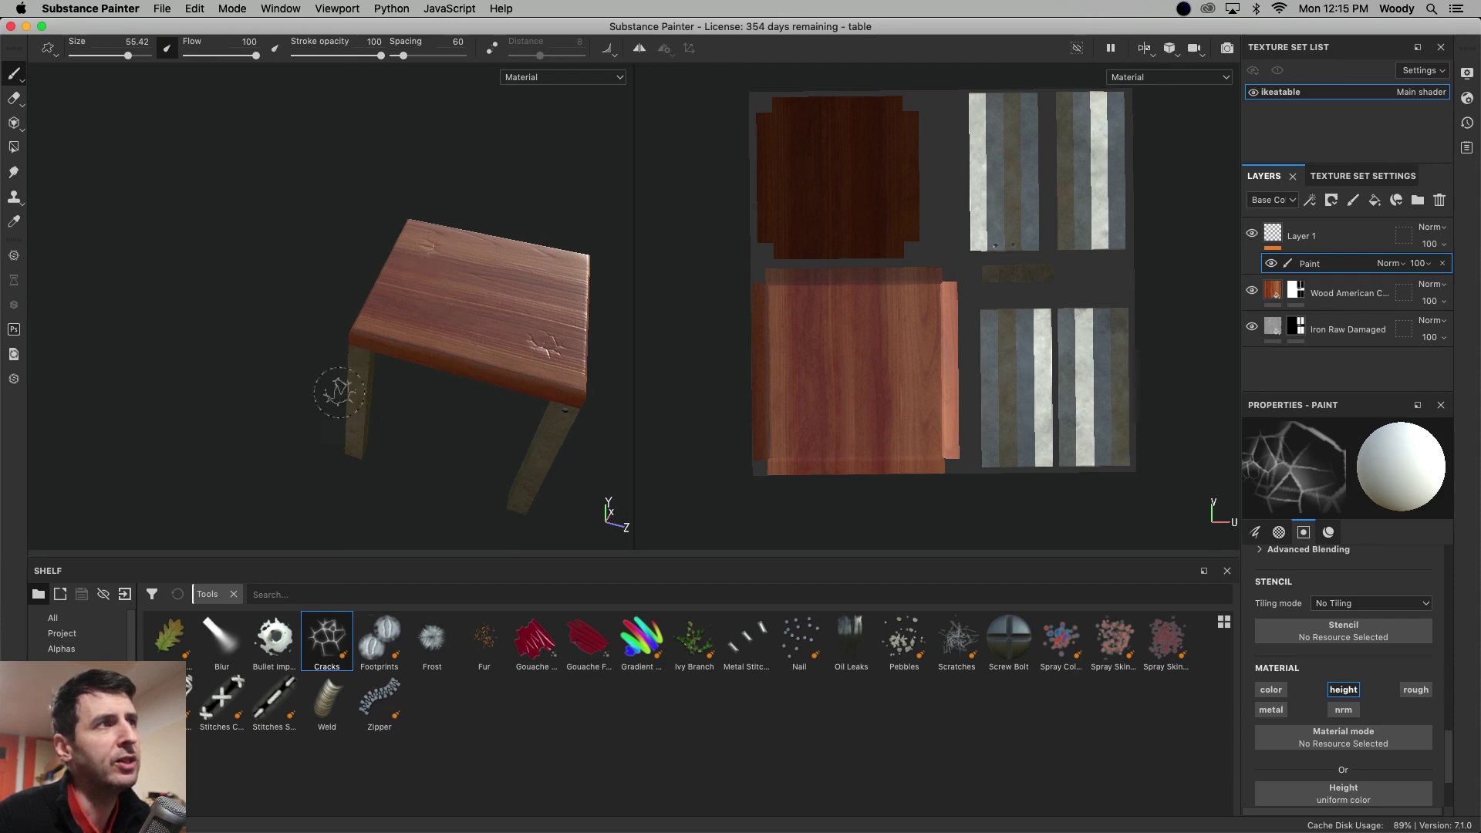
{"action": "mouse_move", "coordinate": [330, 389]}
{"action": "left_mouse_down", "text": "alt"}
{"action": "mouse_move", "coordinate": [341, 398]}
{"action": "mouse_move", "coordinate": [158, 380]}
{"action": "mouse_move", "coordinate": [552, 367]}
{"action": "mouse_move", "coordinate": [453, 502]}
{"action": "mouse_move", "coordinate": [440, 463]}
{"action": "mouse_move", "coordinate": [506, 478]}
{"action": "left_mouse_up", "text": "alt"}
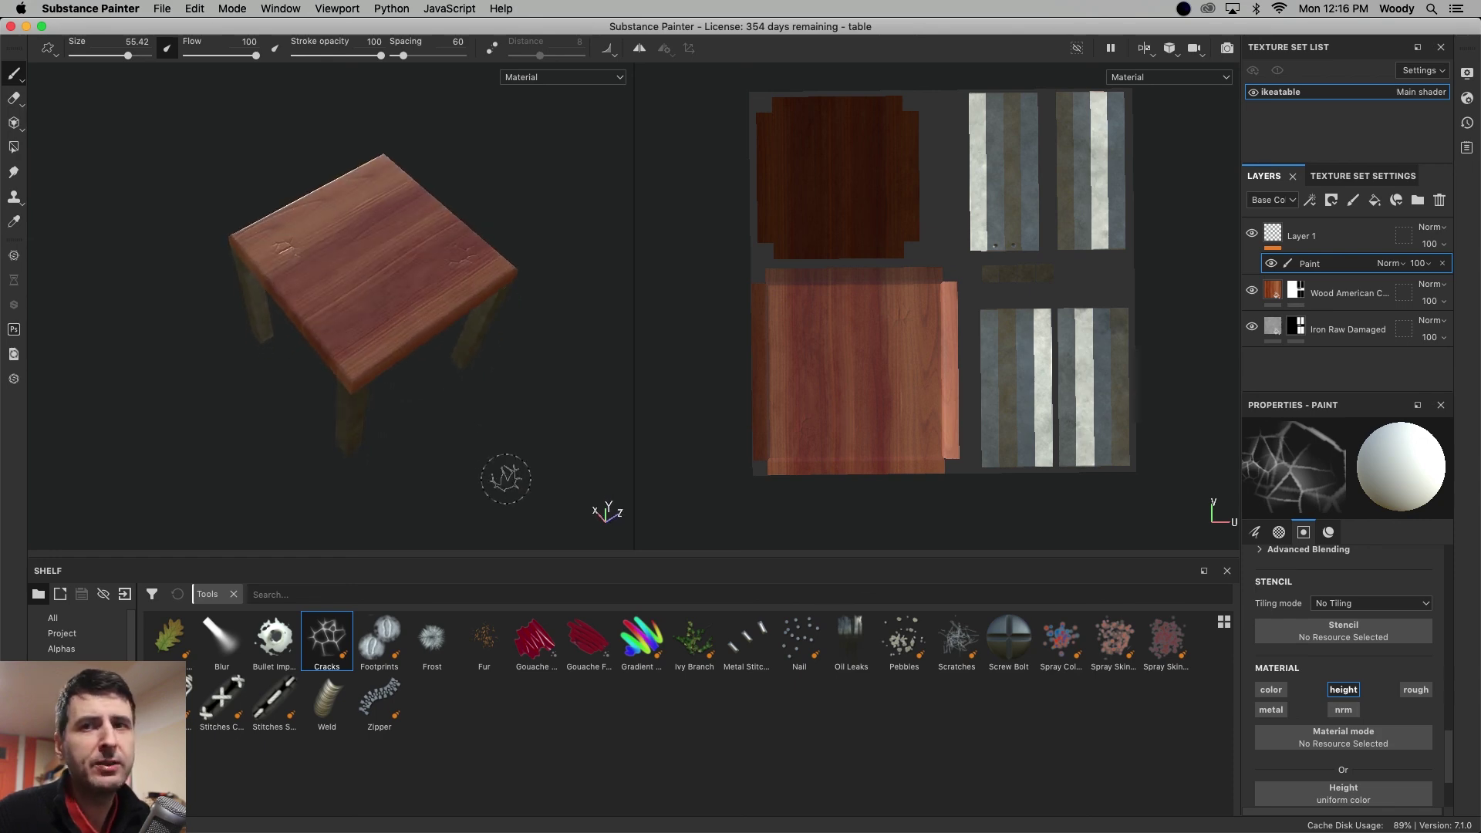